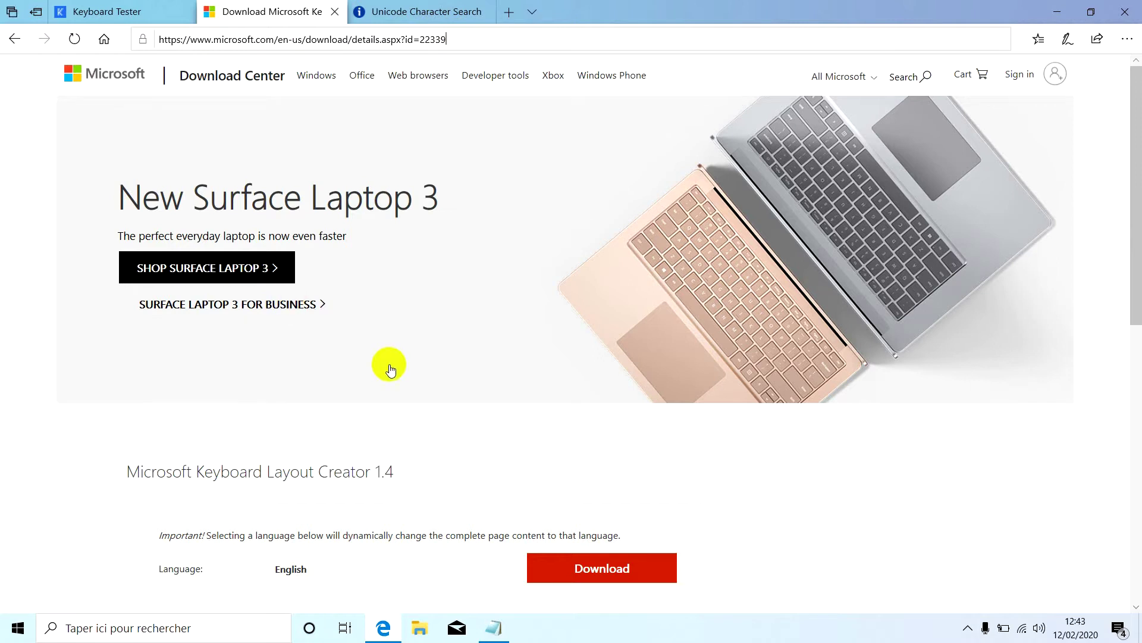
Step: Examine the system requirements of Microsoft Keyboard Layout Creator 1.4 on its download page, highlighting the required .NET Framework version
left_click(1138, 220)
left_click_drag(1138, 220, 1140, 324)
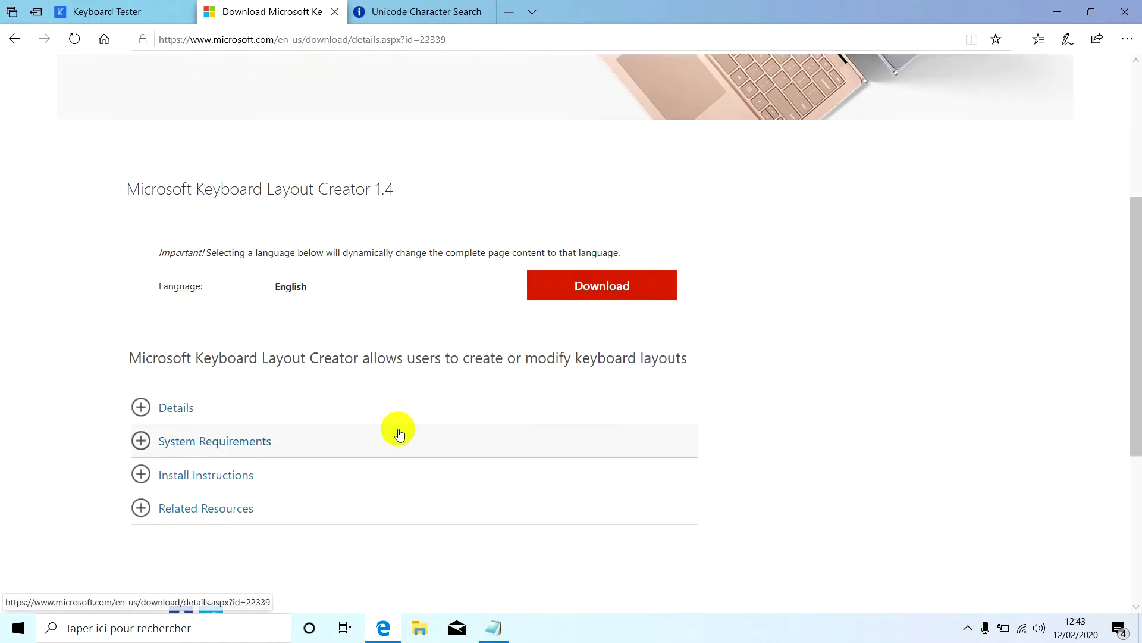
left_click(139, 443)
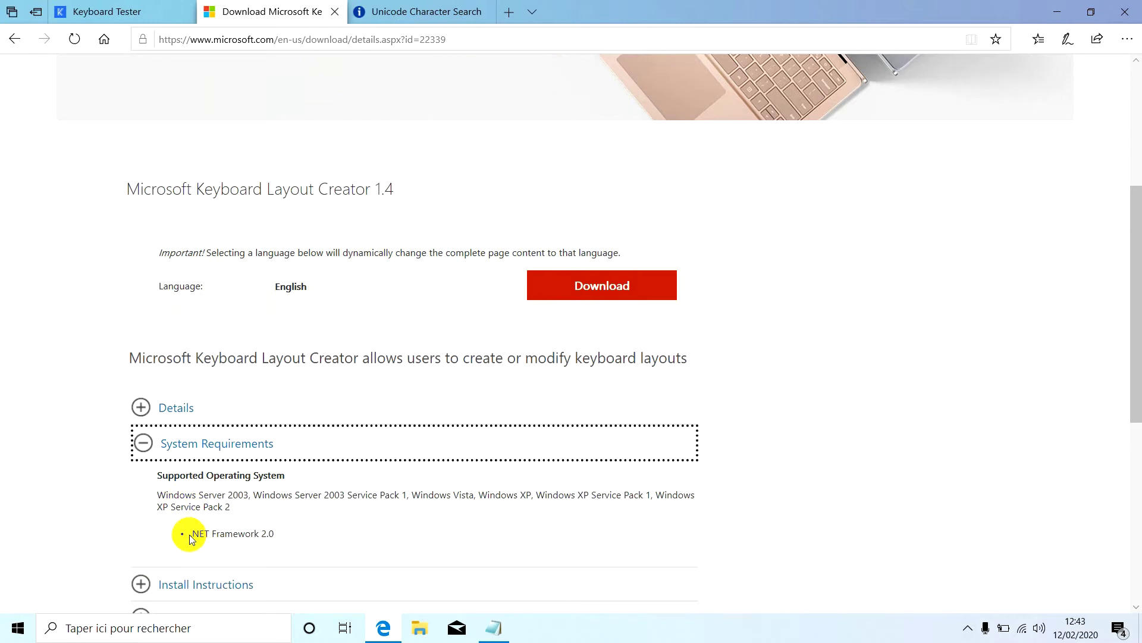
left_click_drag(190, 534, 275, 530)
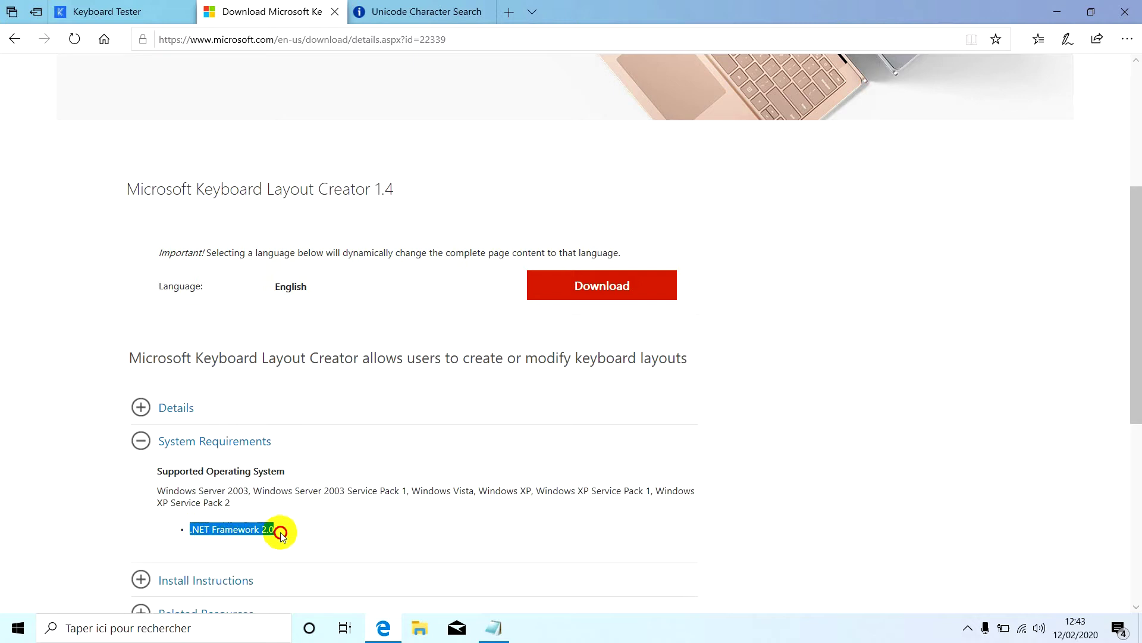
left_click(252, 530)
Step: Download the English version of Microsoft Keyboard Layout Creator 1.4 and save the MSKLC.exe file
left_click(601, 286)
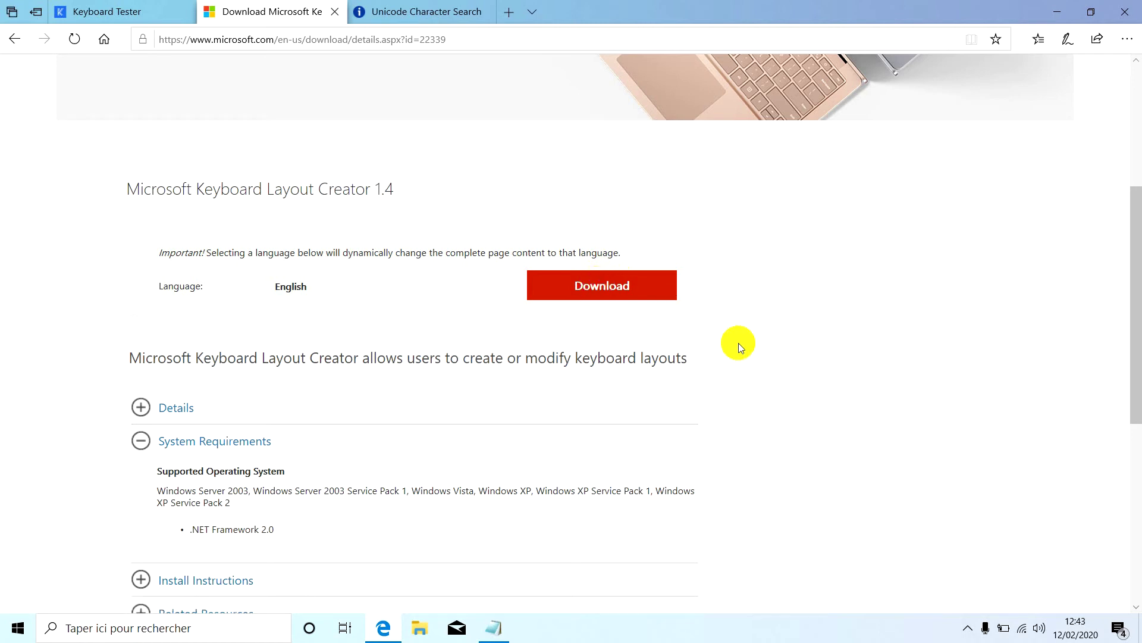
left_click(654, 289)
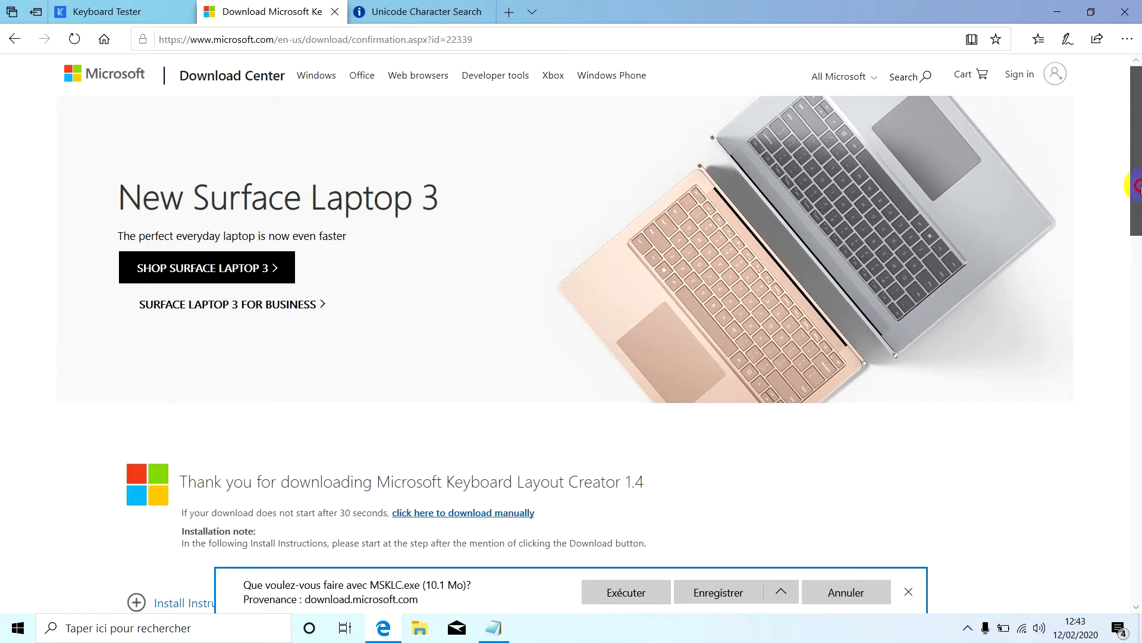
left_click_drag(1138, 186, 1138, 251)
left_click(700, 585)
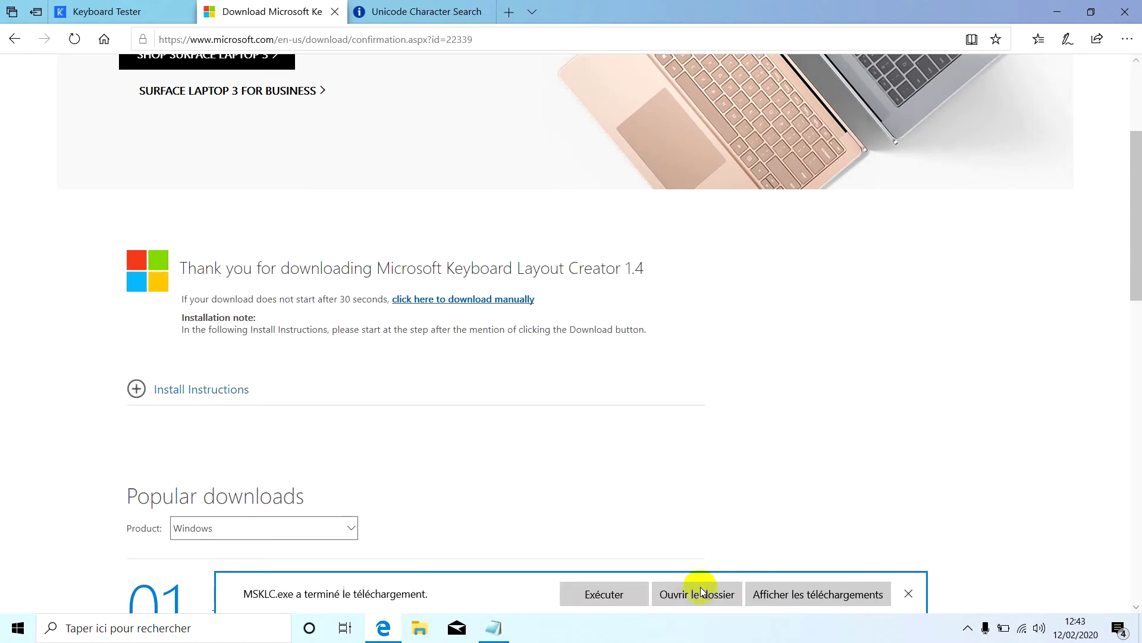
Step: Copy the MSKLC installer from the Téléchargements folder to the desktop and place it in a free area
left_click(679, 601)
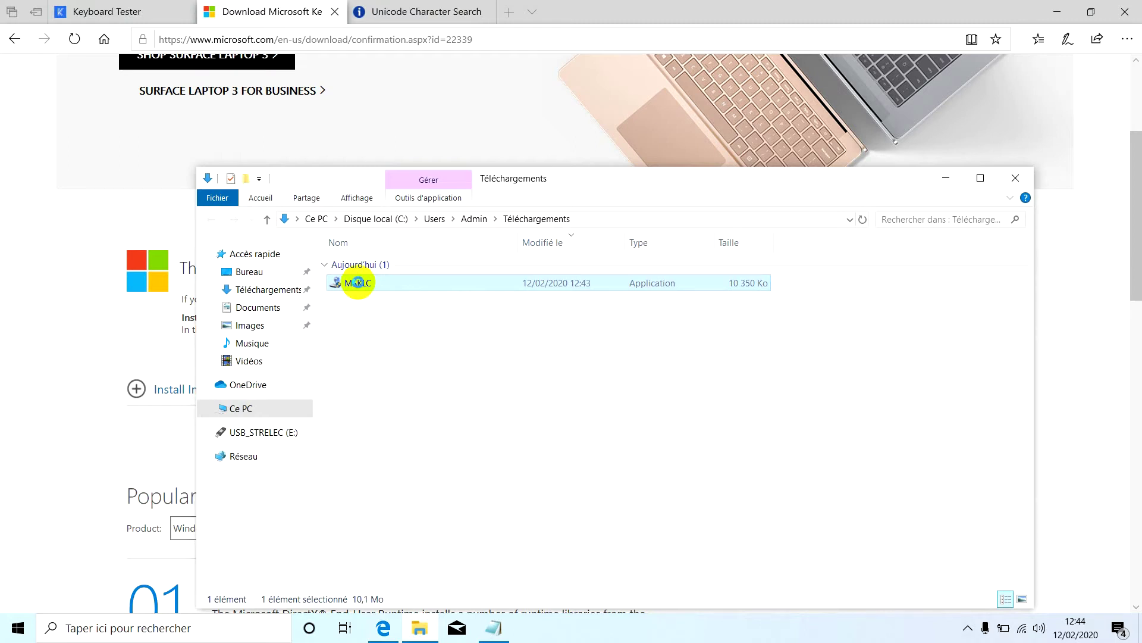
right_click(357, 283)
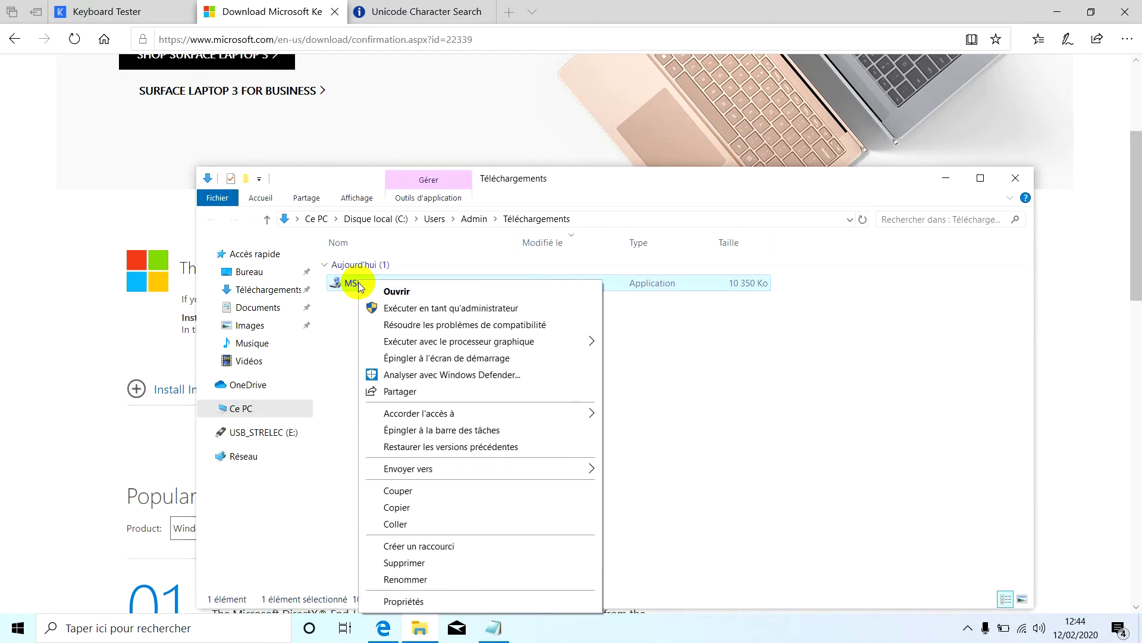
left_click(397, 508)
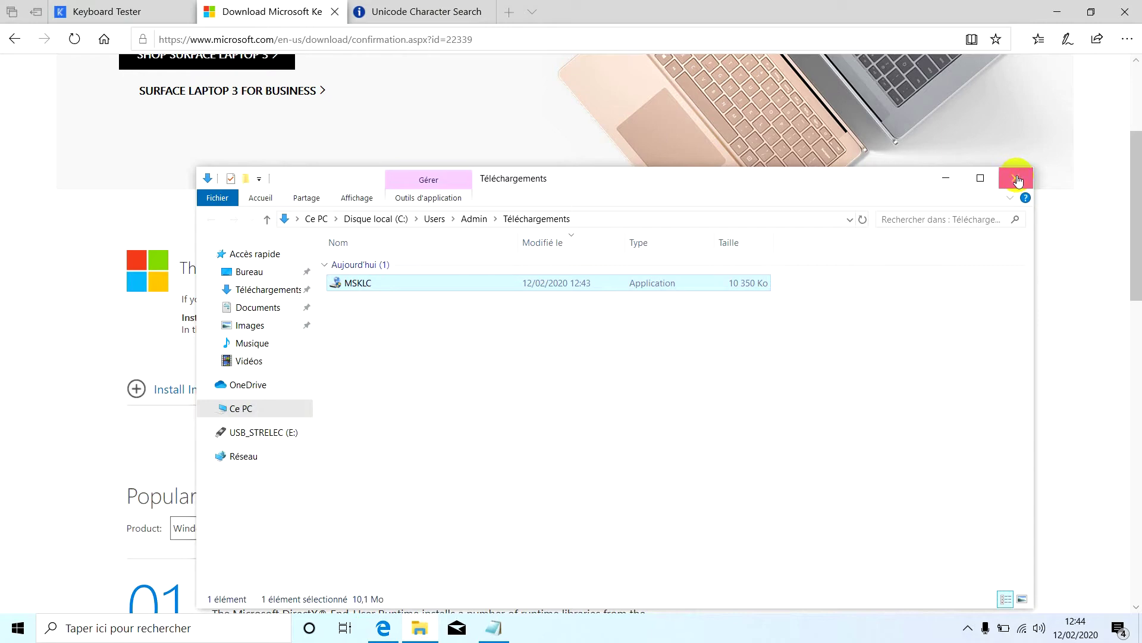
left_click(1018, 180)
left_click(1065, 10)
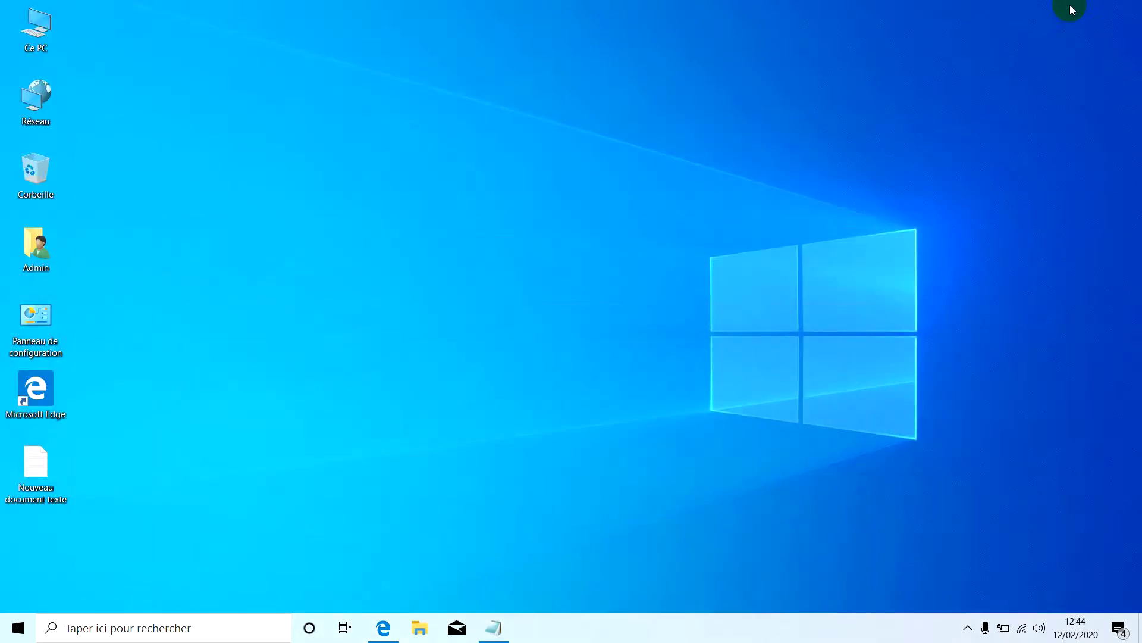
right_click(906, 34)
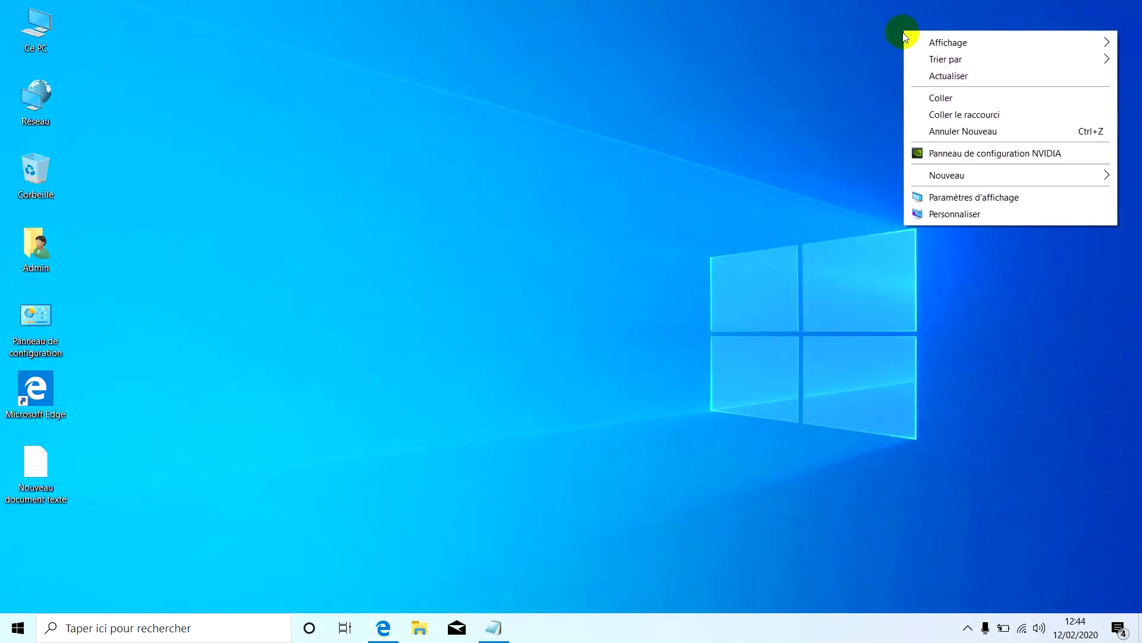
left_click(942, 97)
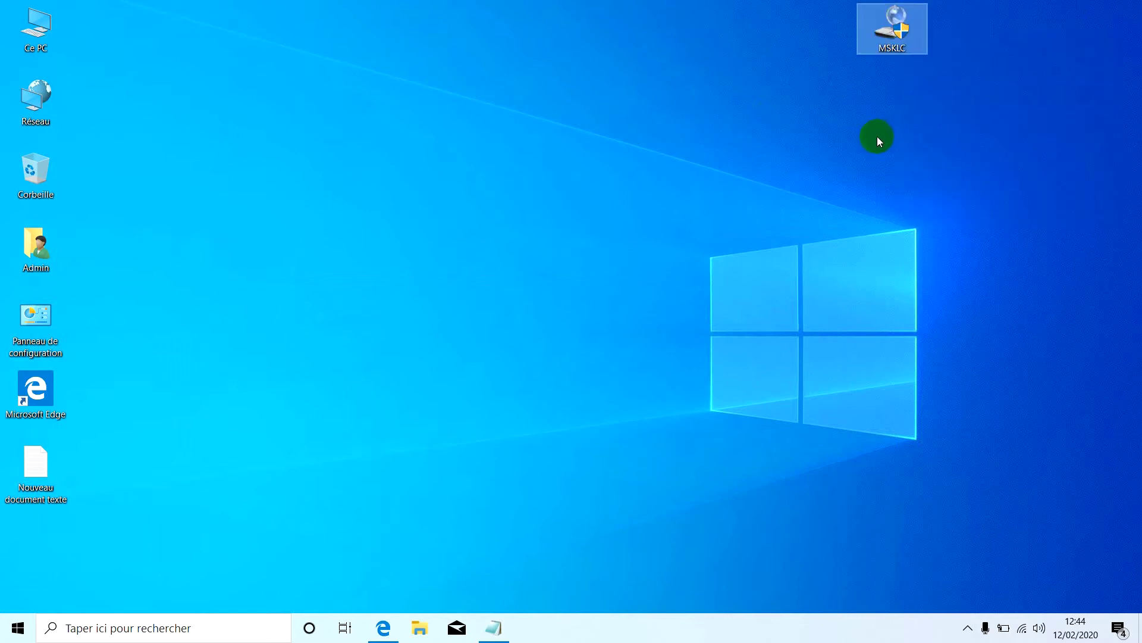
left_click_drag(897, 29, 873, 100)
left_click(823, 115)
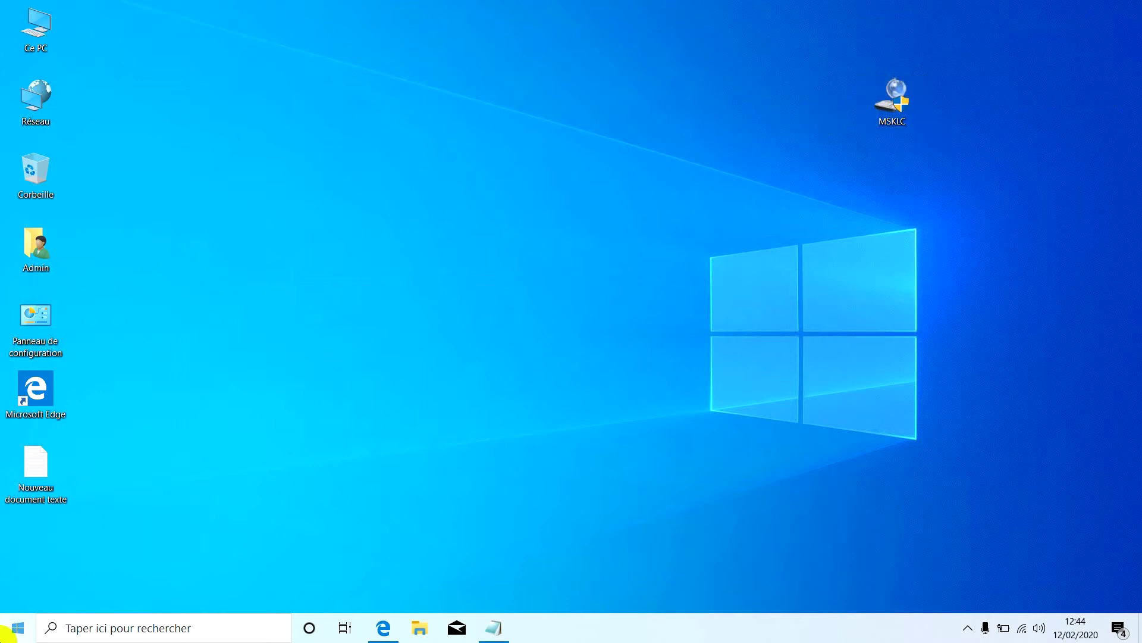
Step: Open the Fonctionnalités de Windows dialog by way of the Windows app settings and Programmes et fonctionnalités
left_click(19, 624)
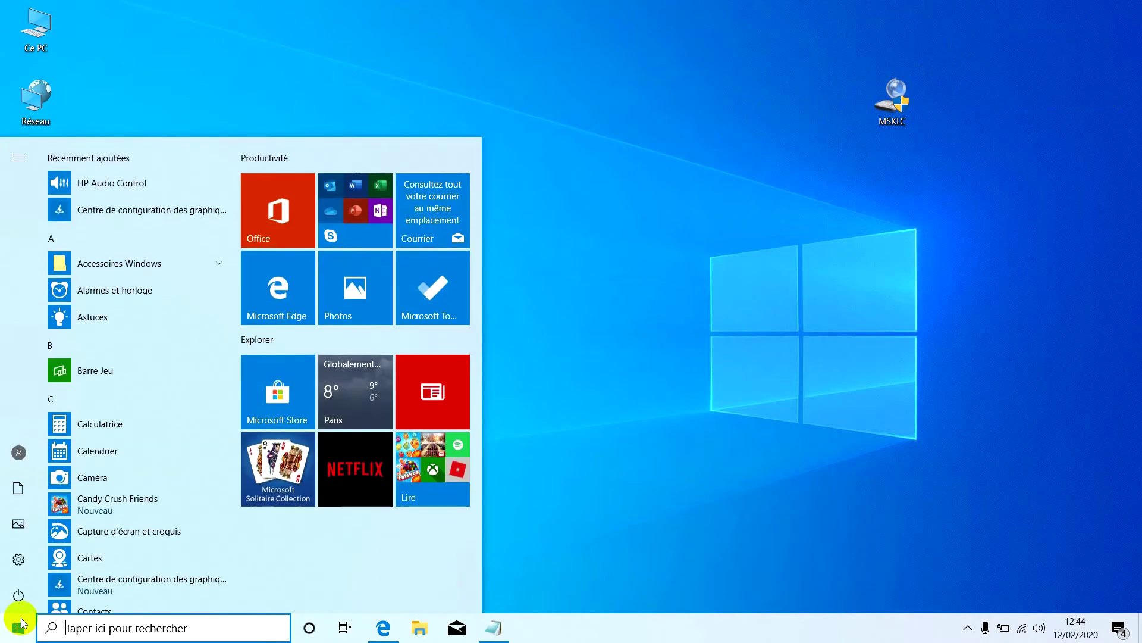
left_click(22, 558)
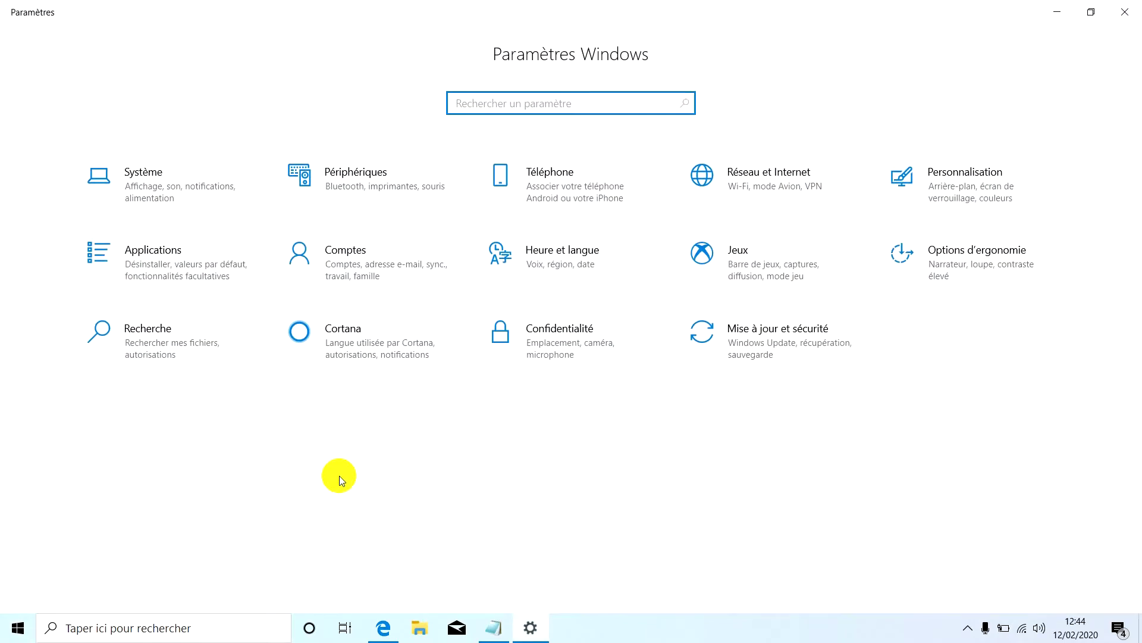
left_click(1086, 13)
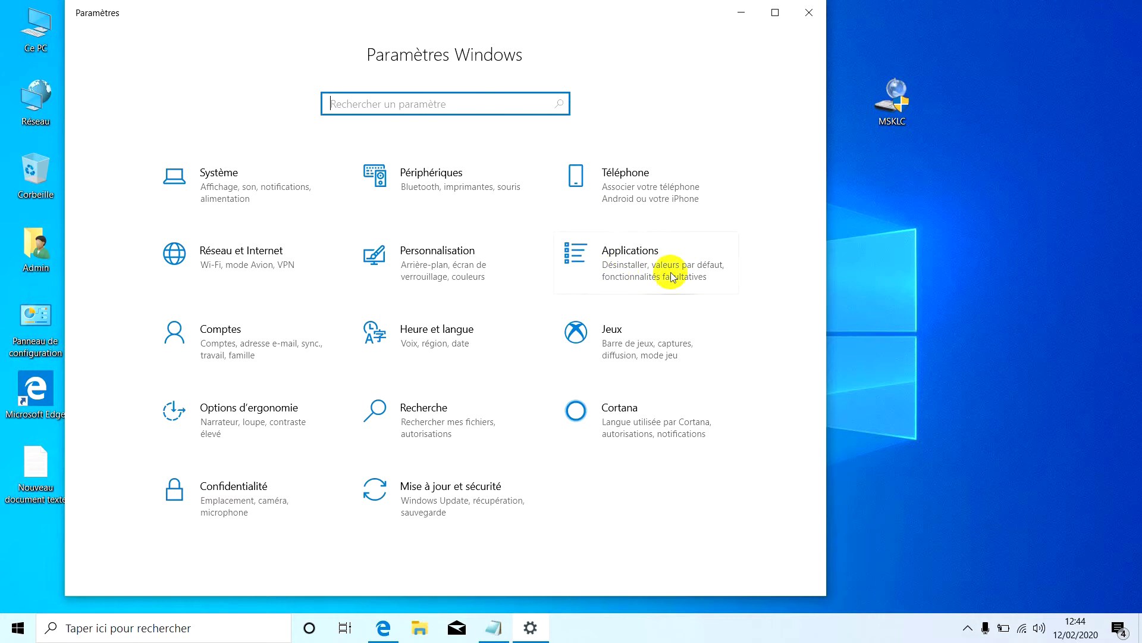
left_click(650, 256)
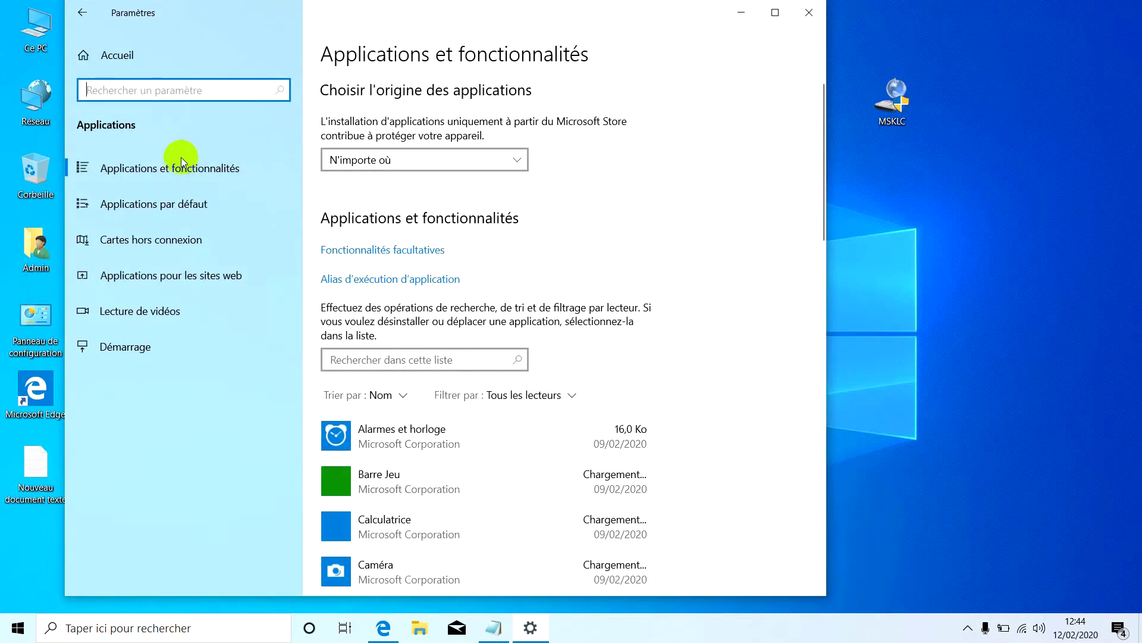
left_click(148, 175)
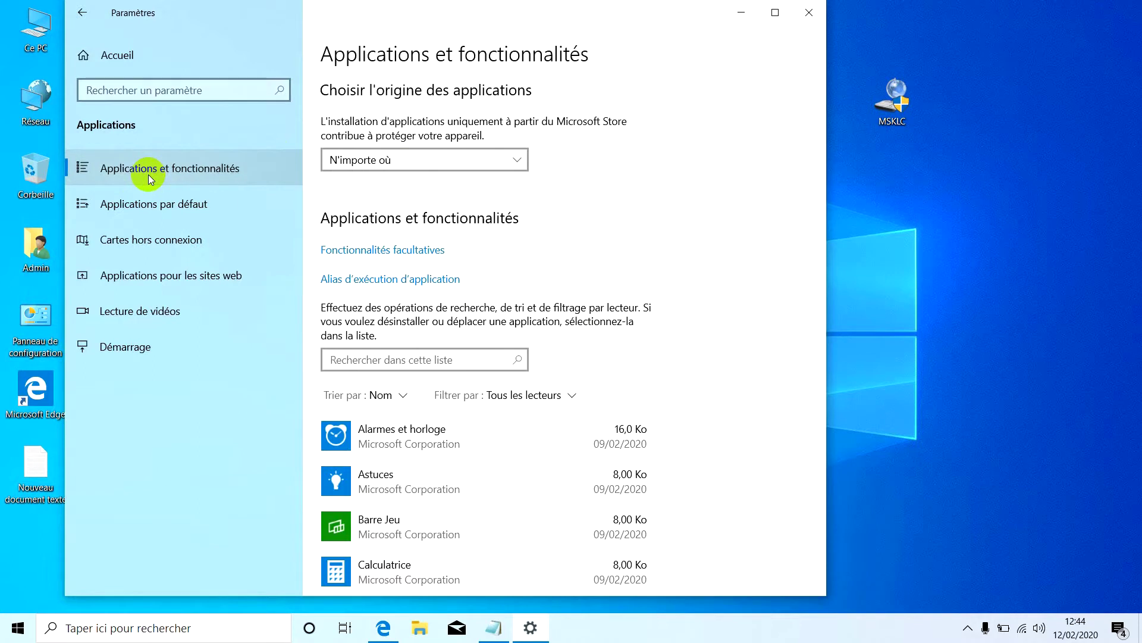
left_click(776, 14)
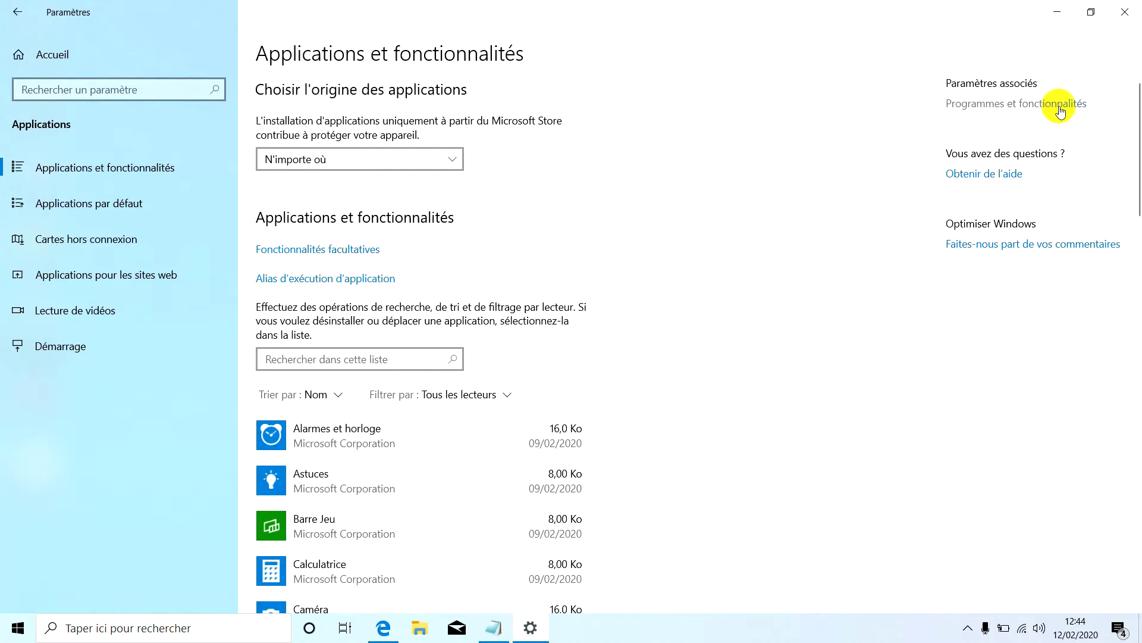
left_click(1020, 104)
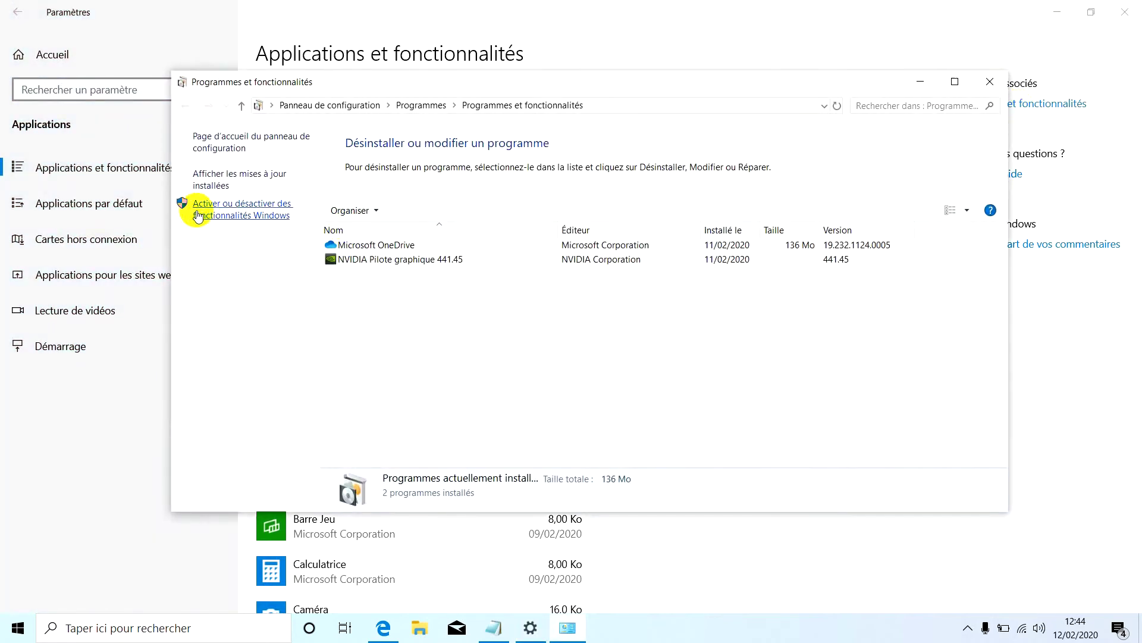
left_click(246, 214)
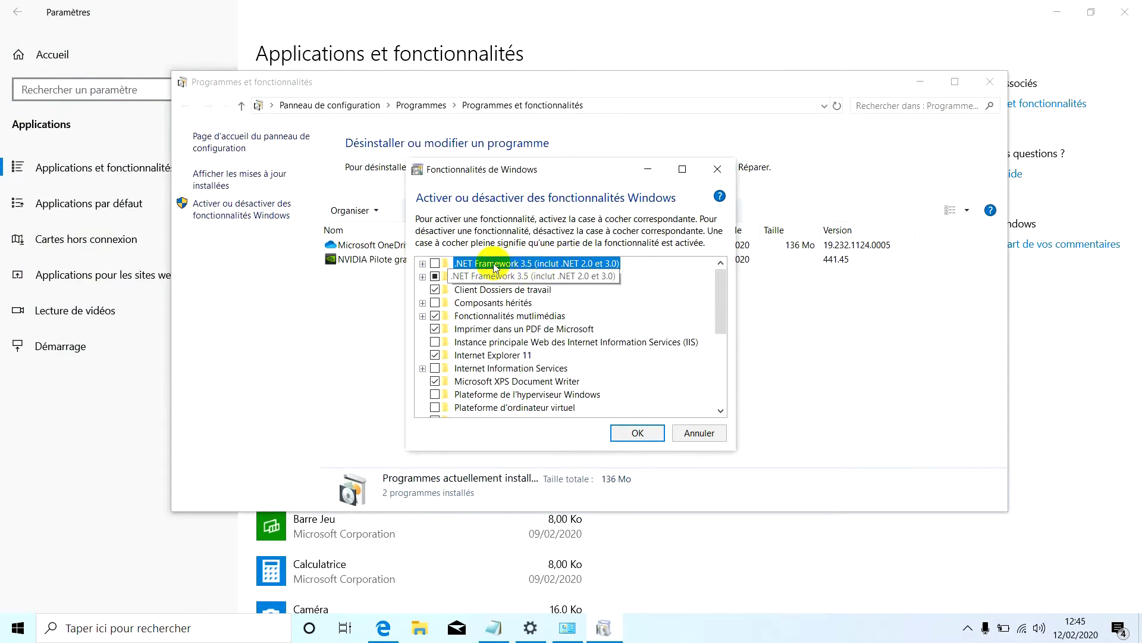
Step: Enable .NET Framework 3.5 (inclut .NET 2.0 et 3.0), letting Windows Update download the files, and close all the settings windows
left_click(435, 264)
left_click(632, 430)
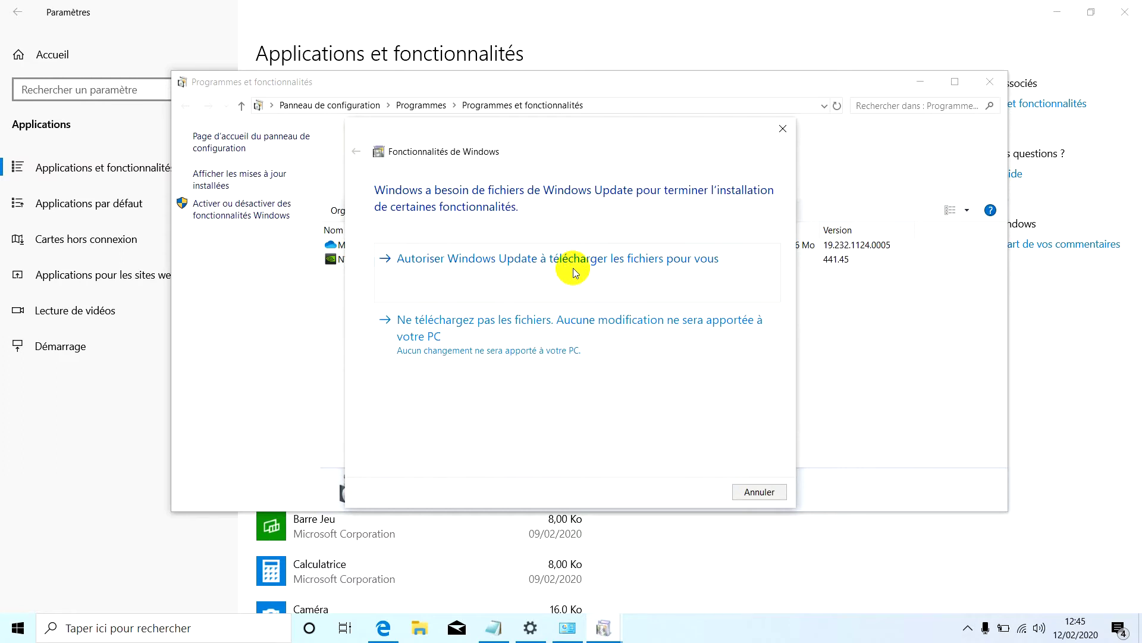
left_click(539, 259)
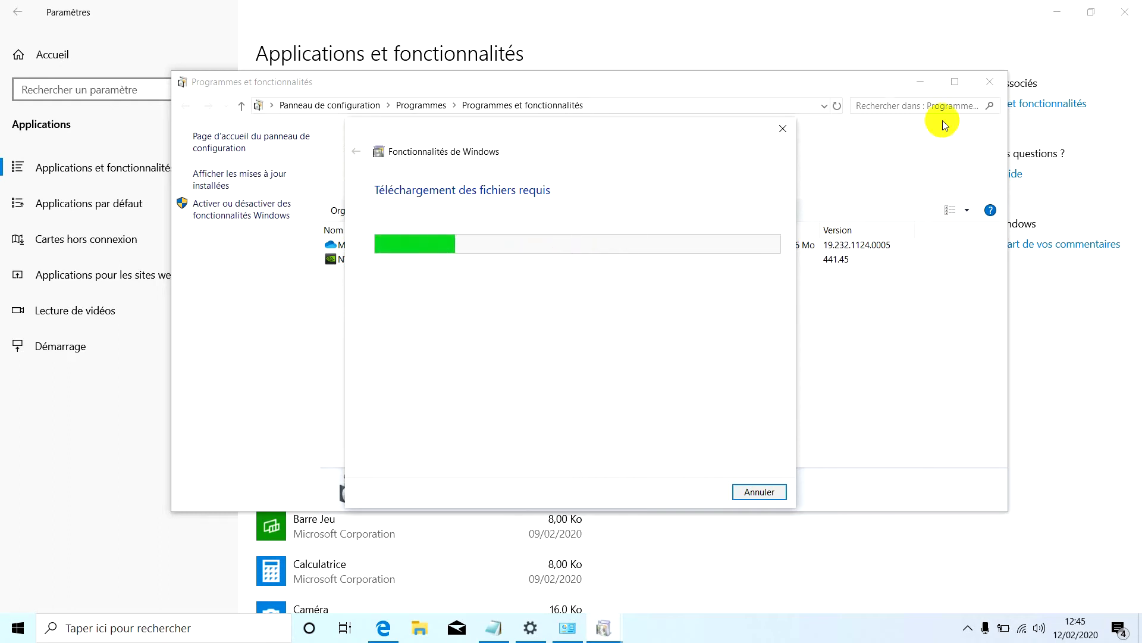
left_click(1050, 81)
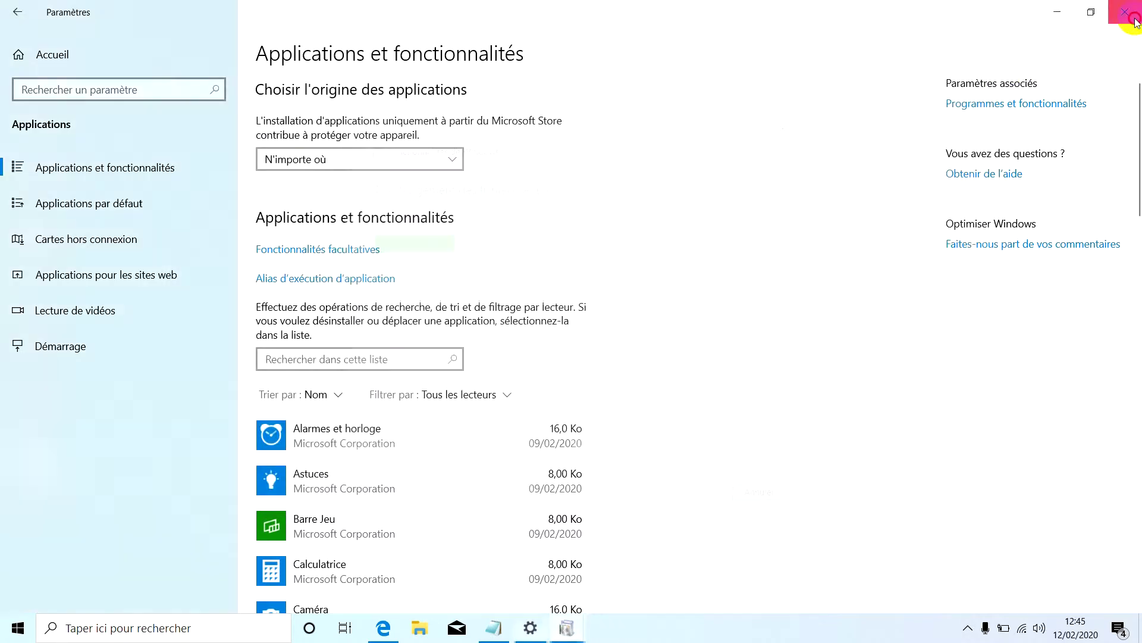
left_click(1135, 22)
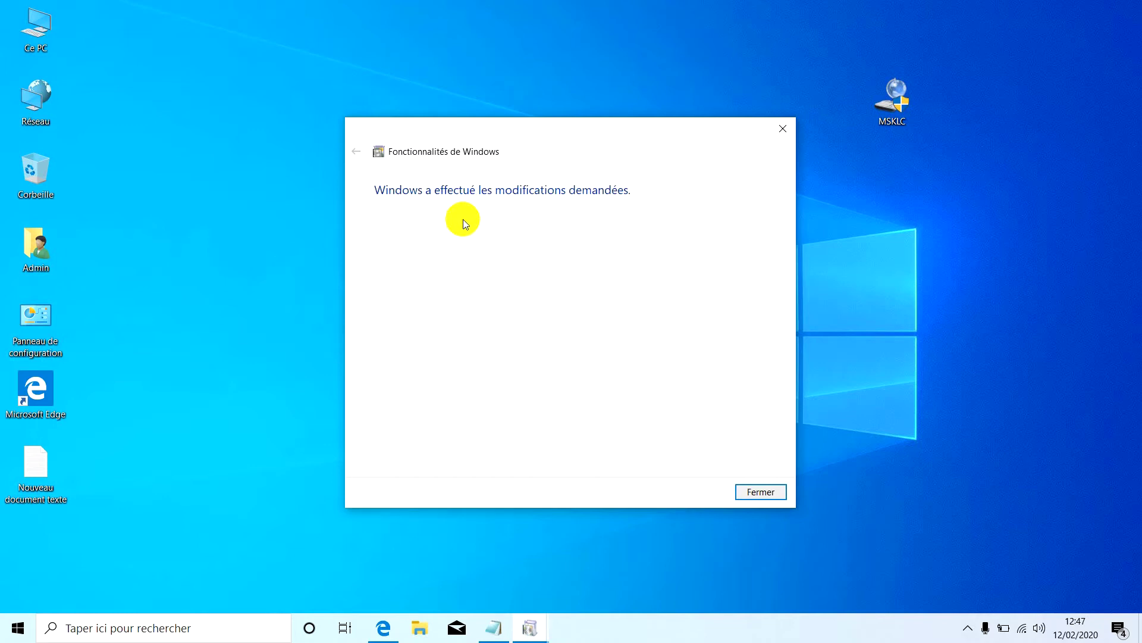
left_click(750, 496)
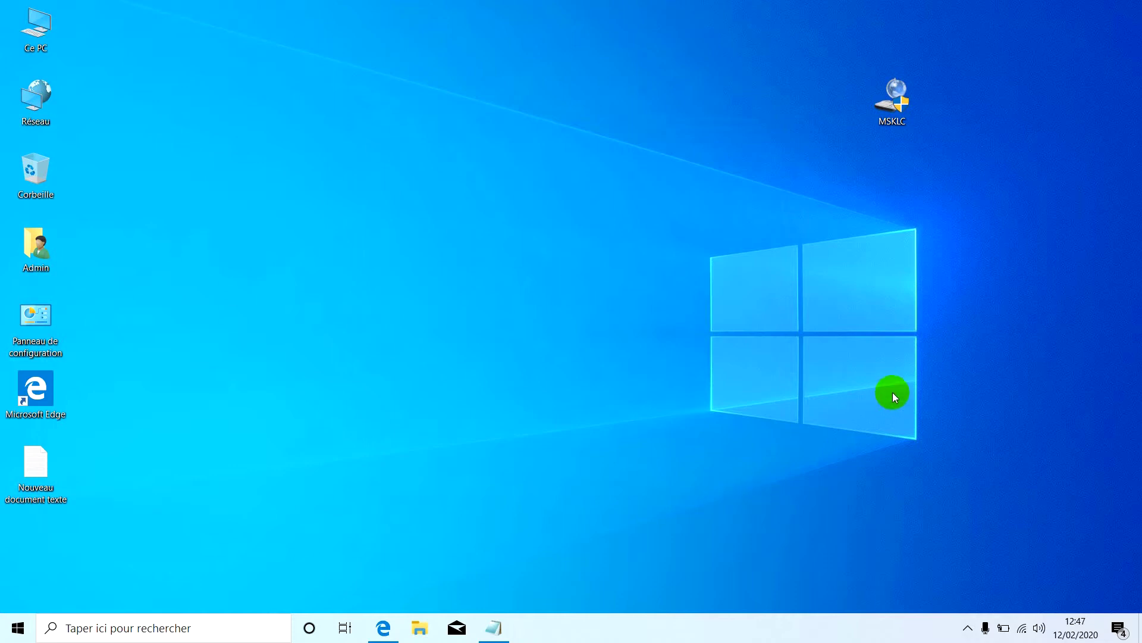
Step: Run the MSKLC installer from the desktop and advance its setup wizard to the license agreement
left_click(892, 122)
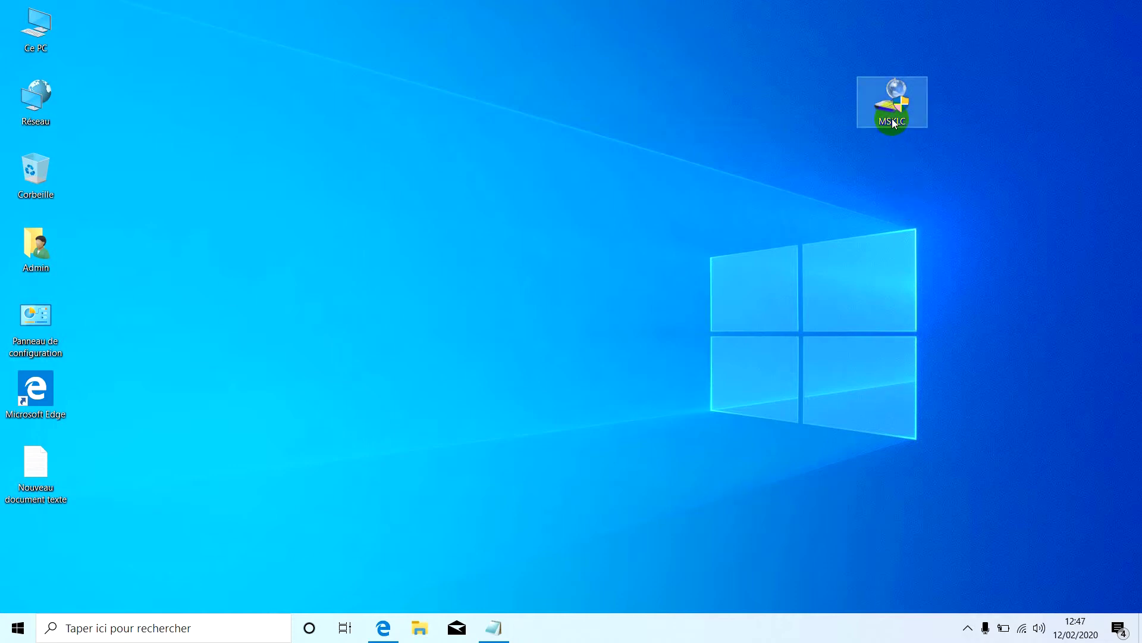
double_click(893, 122)
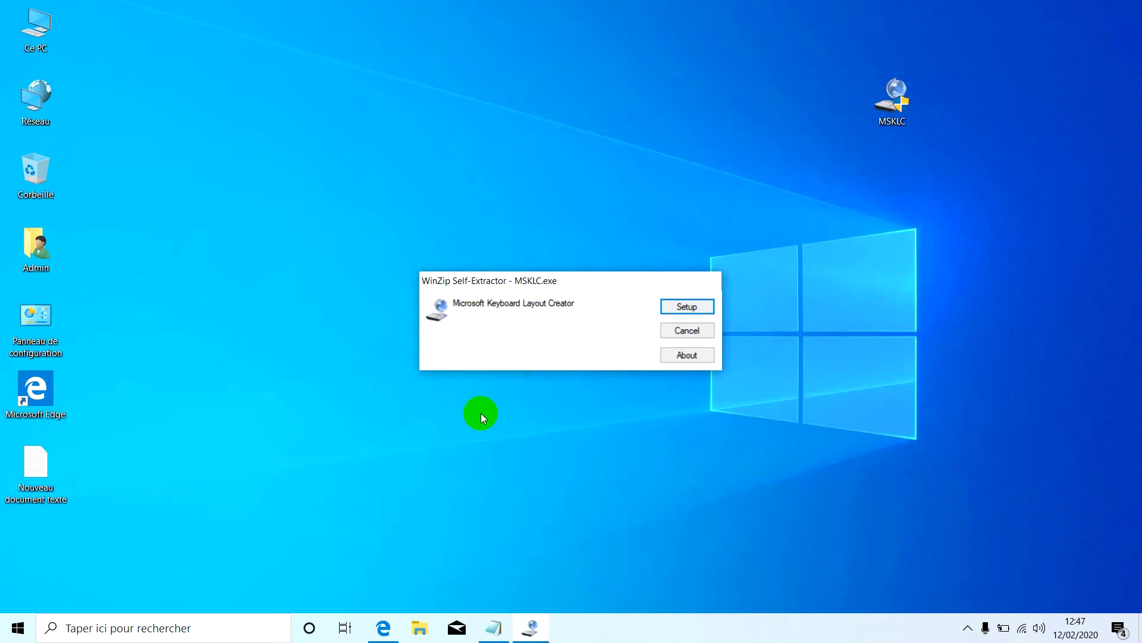
left_click(679, 308)
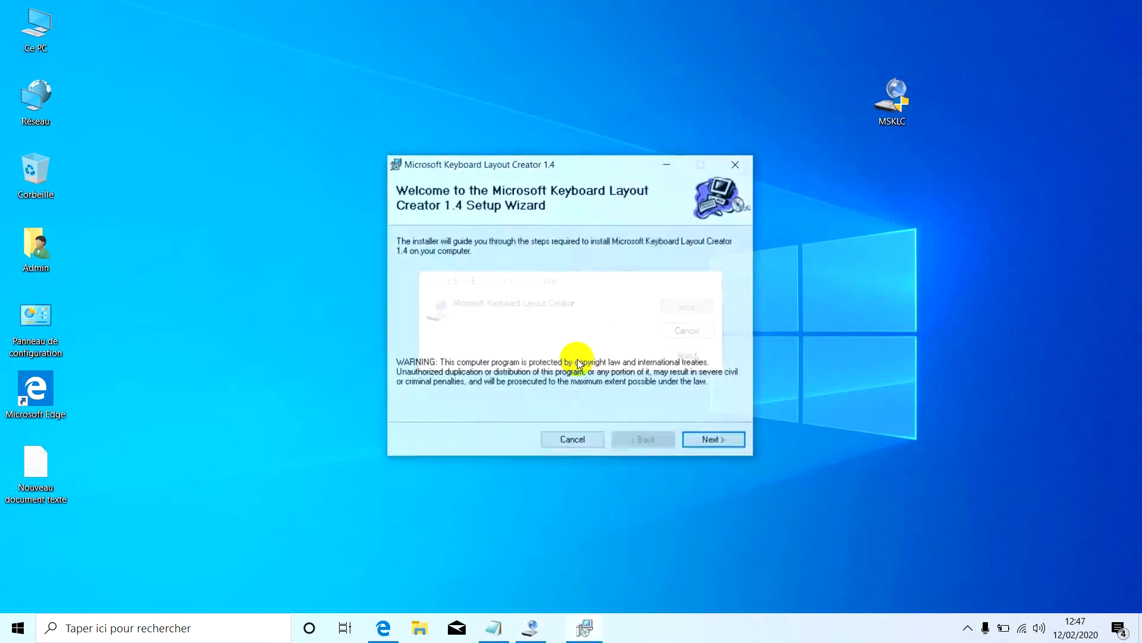
left_click(716, 441)
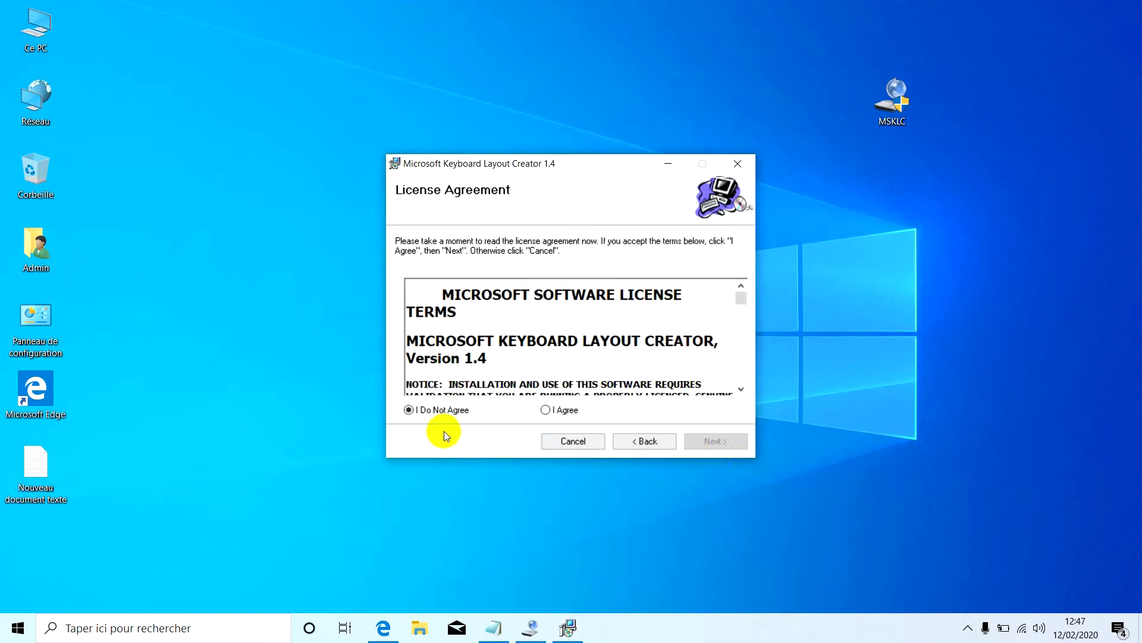
Step: Accept the license agreement, install Microsoft Keyboard Layout Creator 1.4 in the proposed Program Files (x86) folder, and close the wizard
left_click(568, 409)
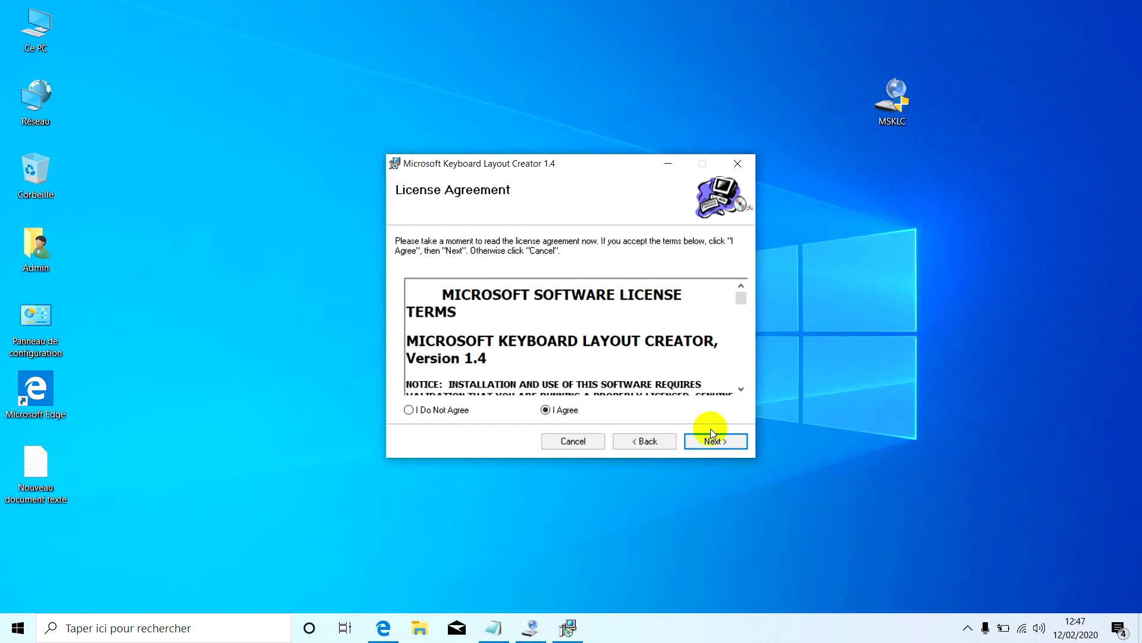
left_click(713, 443)
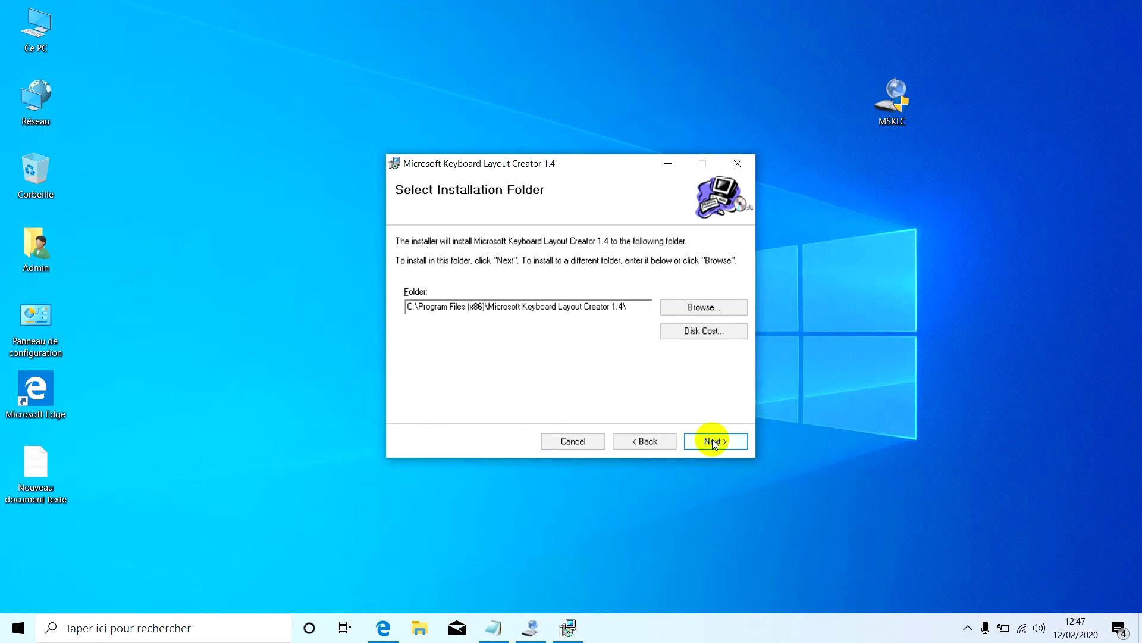
left_click(712, 441)
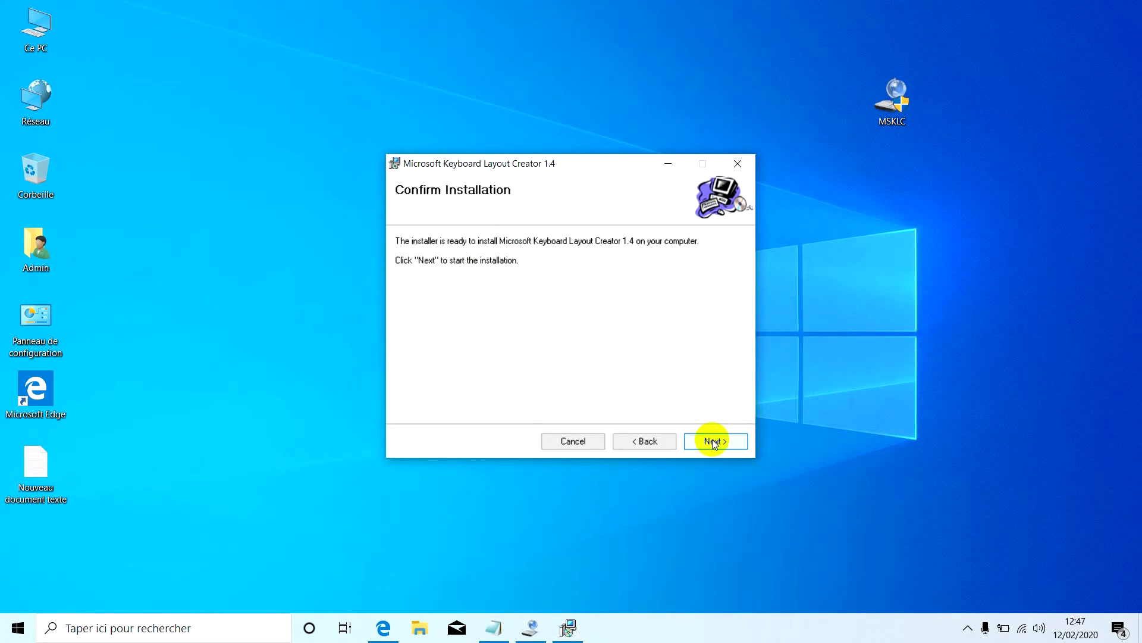
left_click(713, 441)
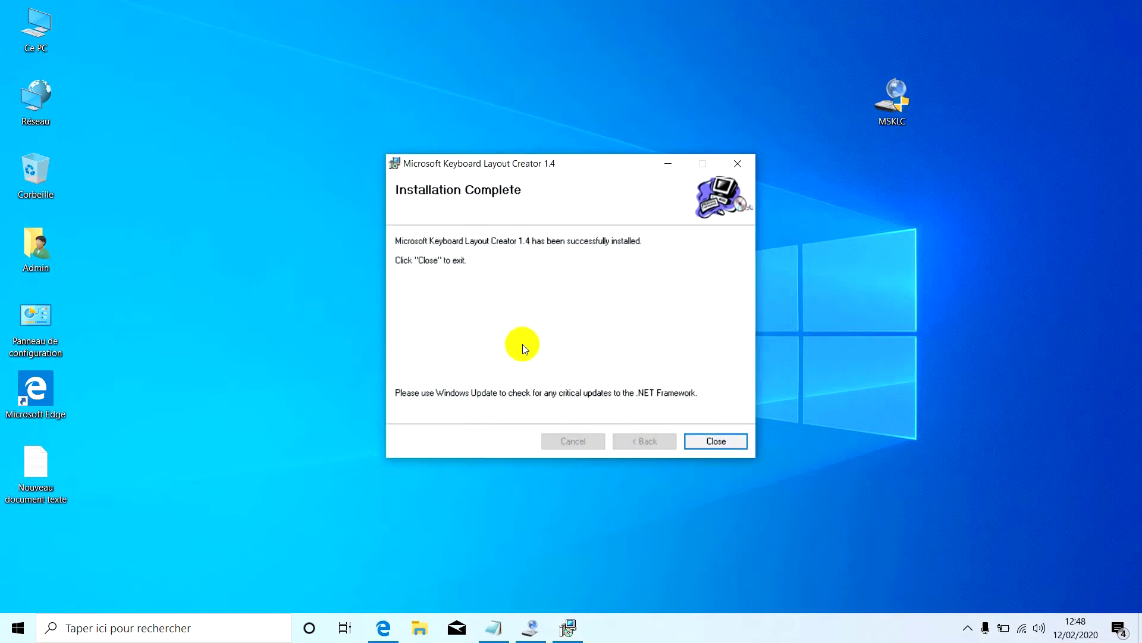
left_click(716, 446)
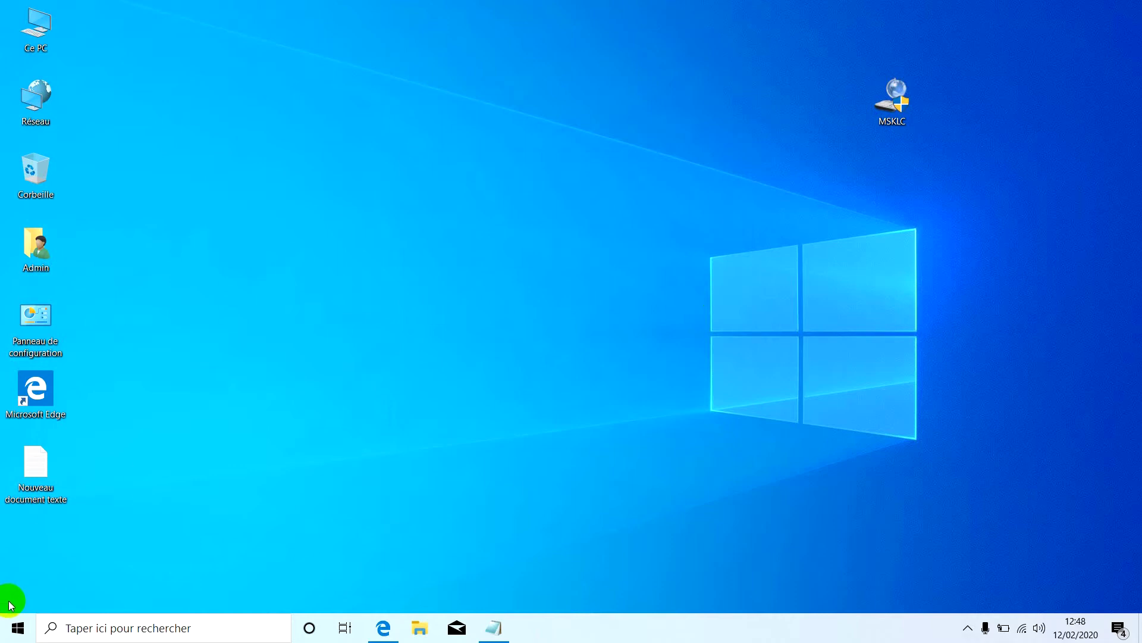
Step: Launch Microsoft Keyboard Layout Creator 1.4 and load the existing keyboard layout Anglais (États-Unis)
left_click(28, 629)
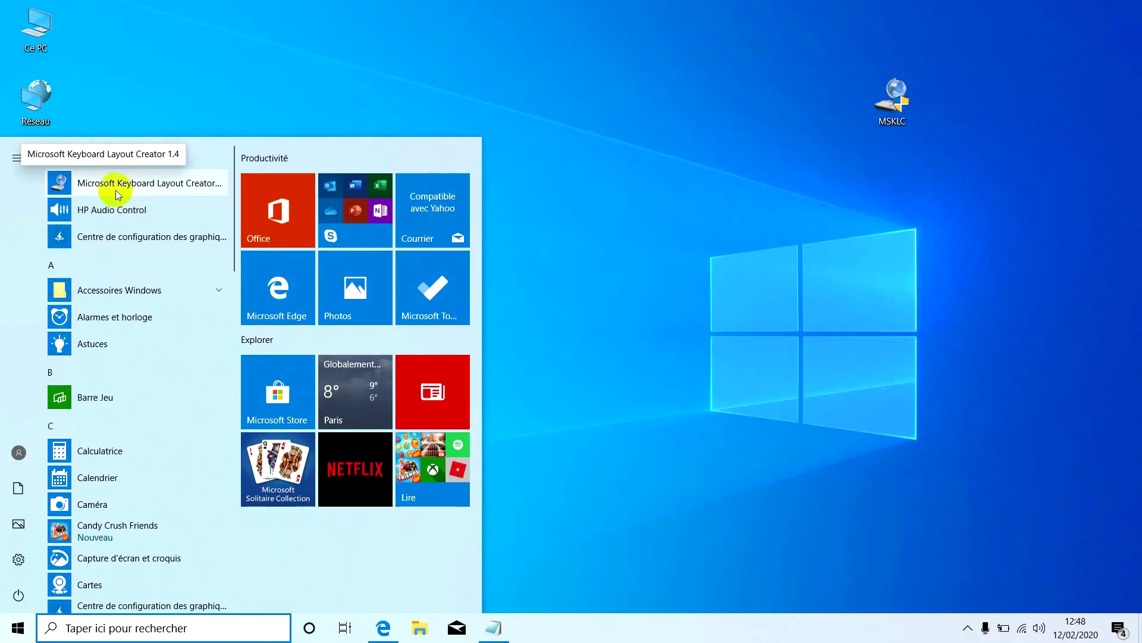
left_click(162, 184)
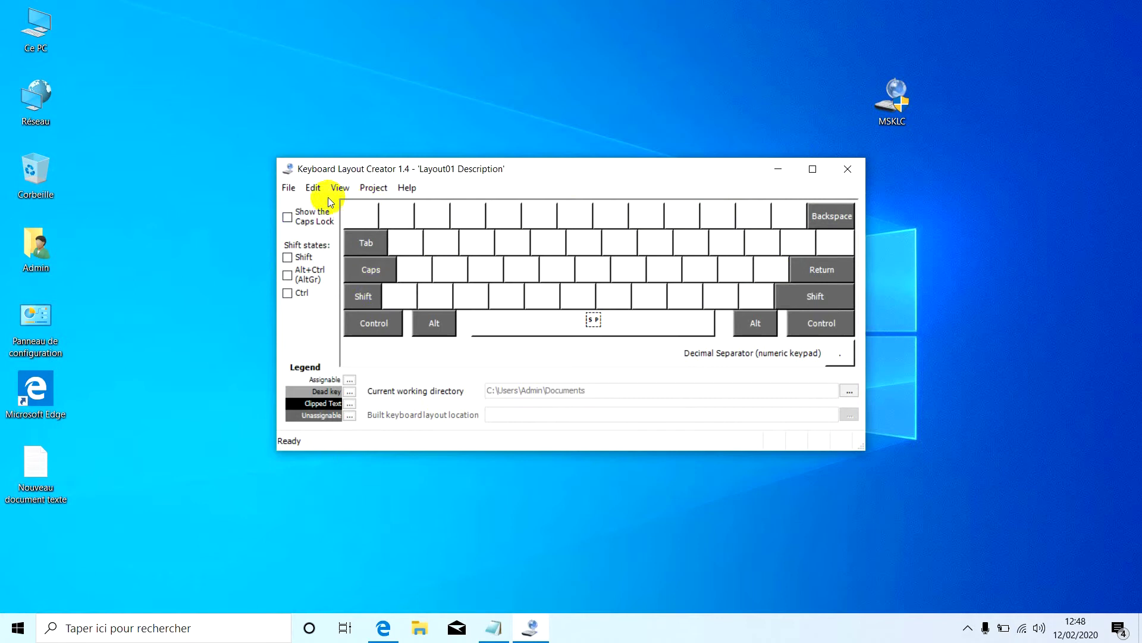
left_click(290, 188)
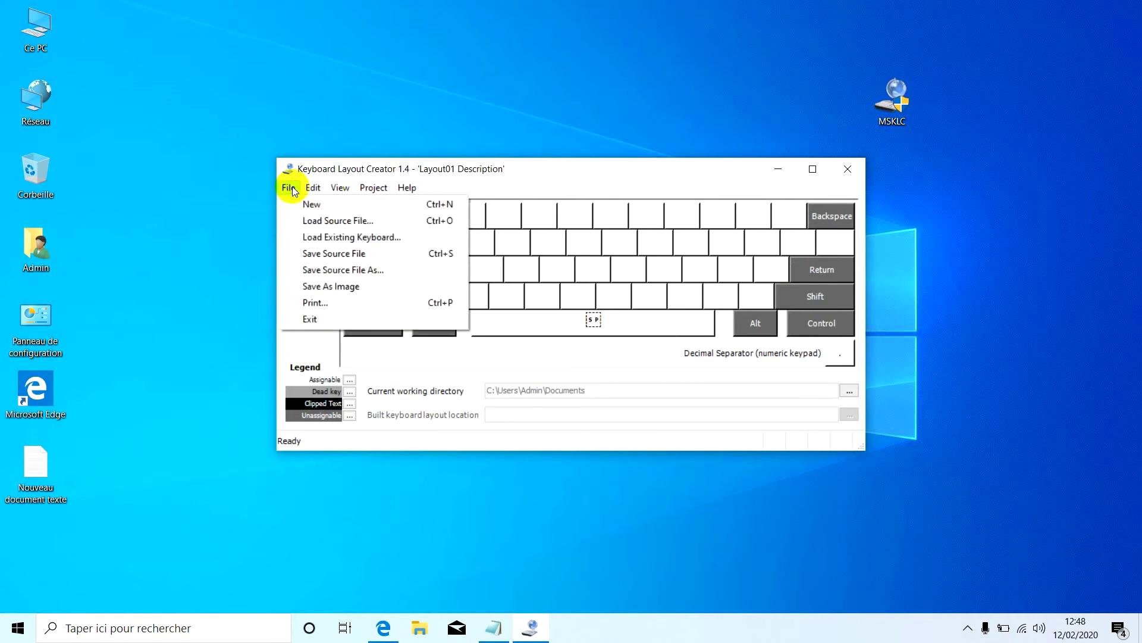
left_click(340, 237)
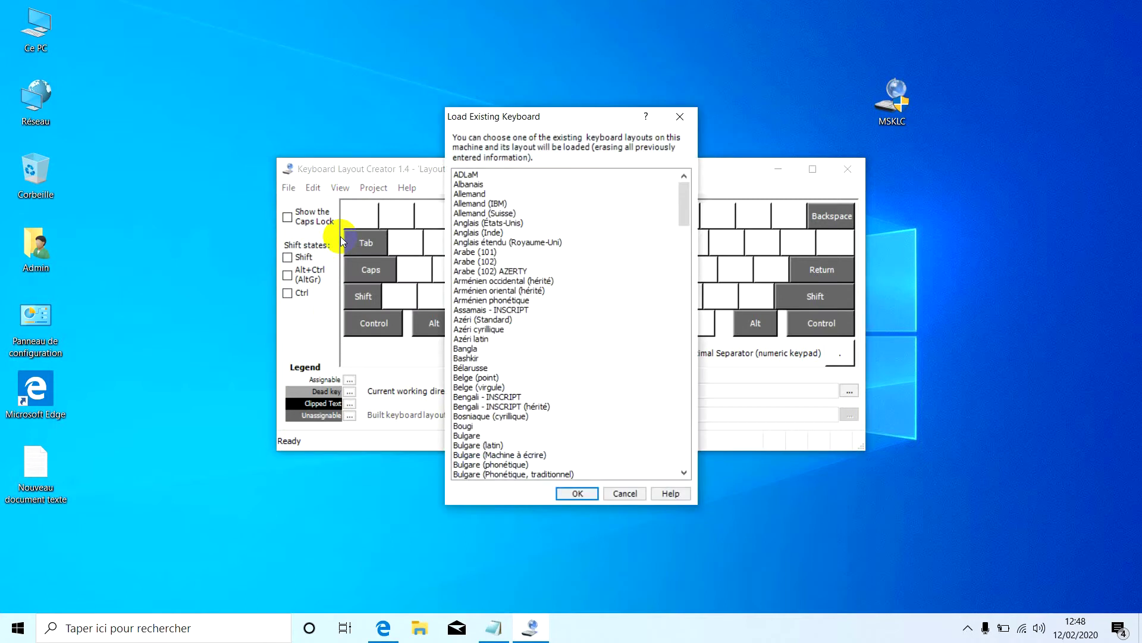
left_click(503, 225)
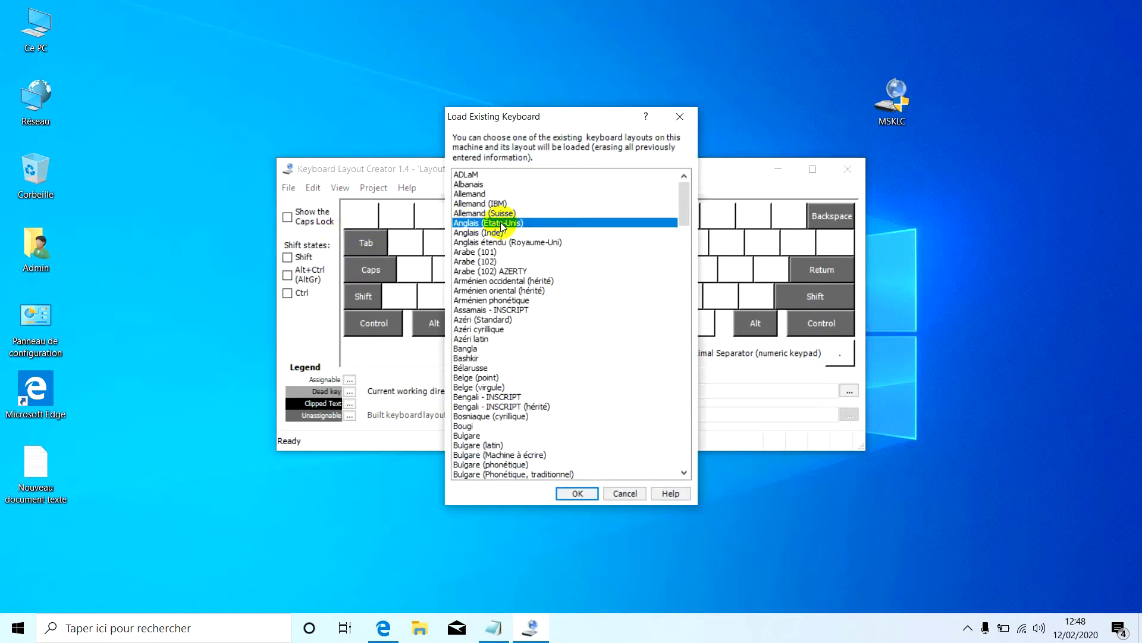
left_click(566, 496)
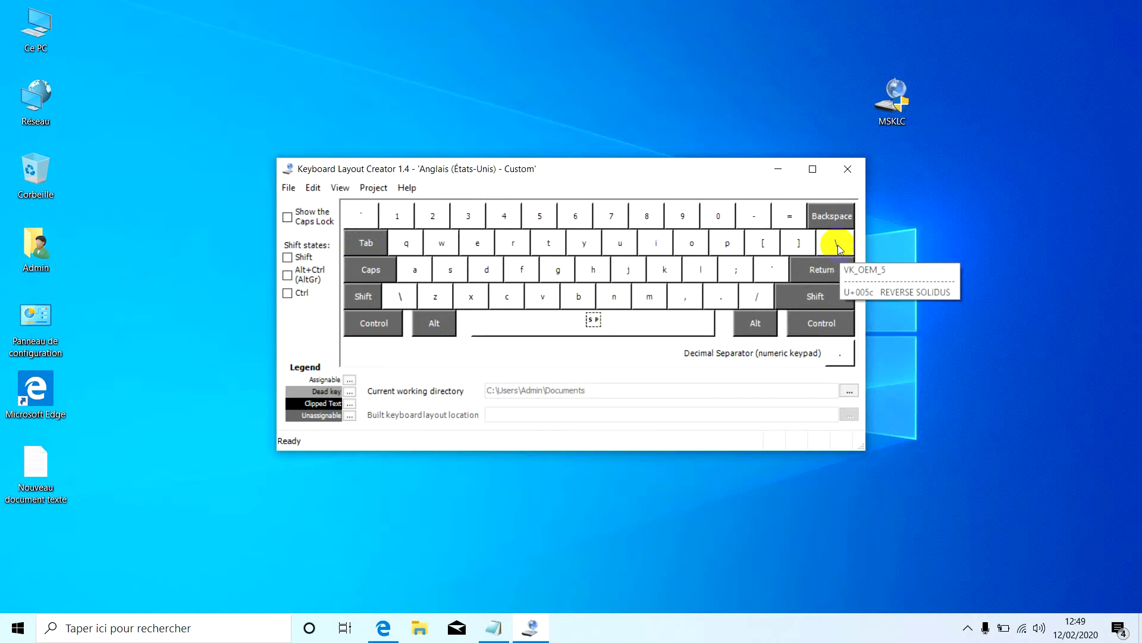
Step: Move the Keyboard Layout Creator window up, find and launch Clavier visuel, and place the on-screen keyboard below it
left_click(600, 131)
left_click_drag(587, 165, 580, 26)
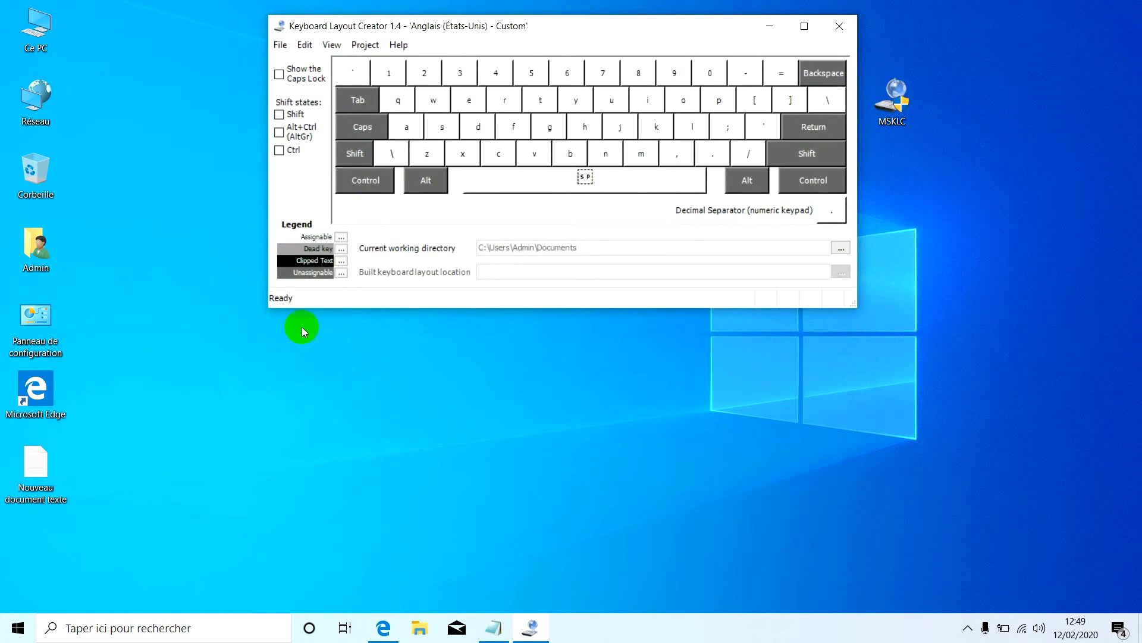
left_click(106, 632)
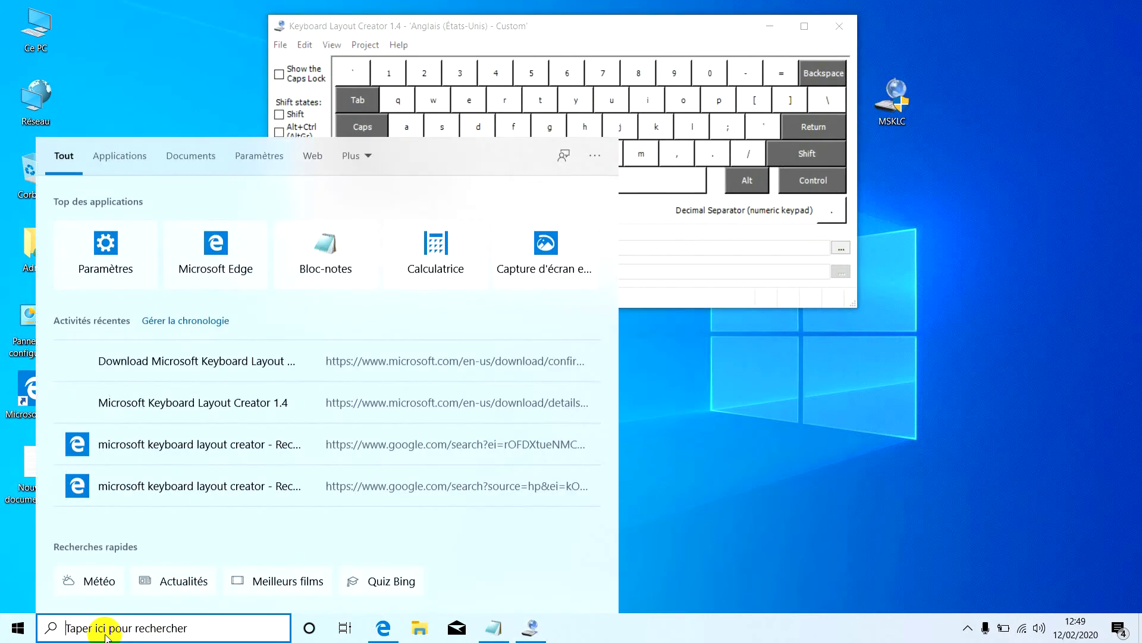
type("v")
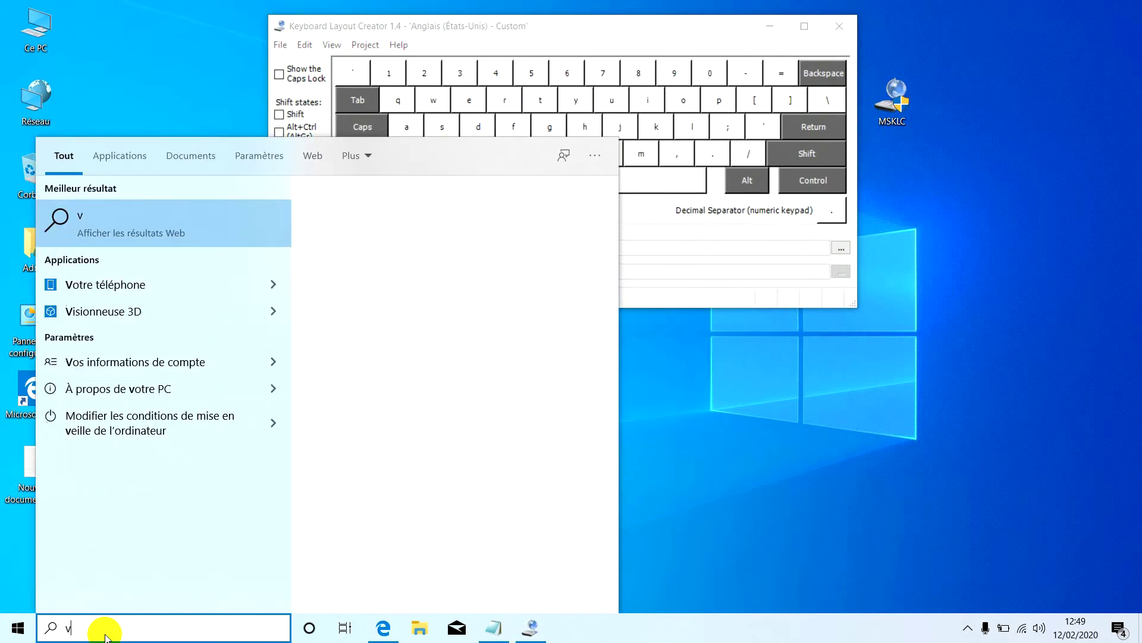
type("is")
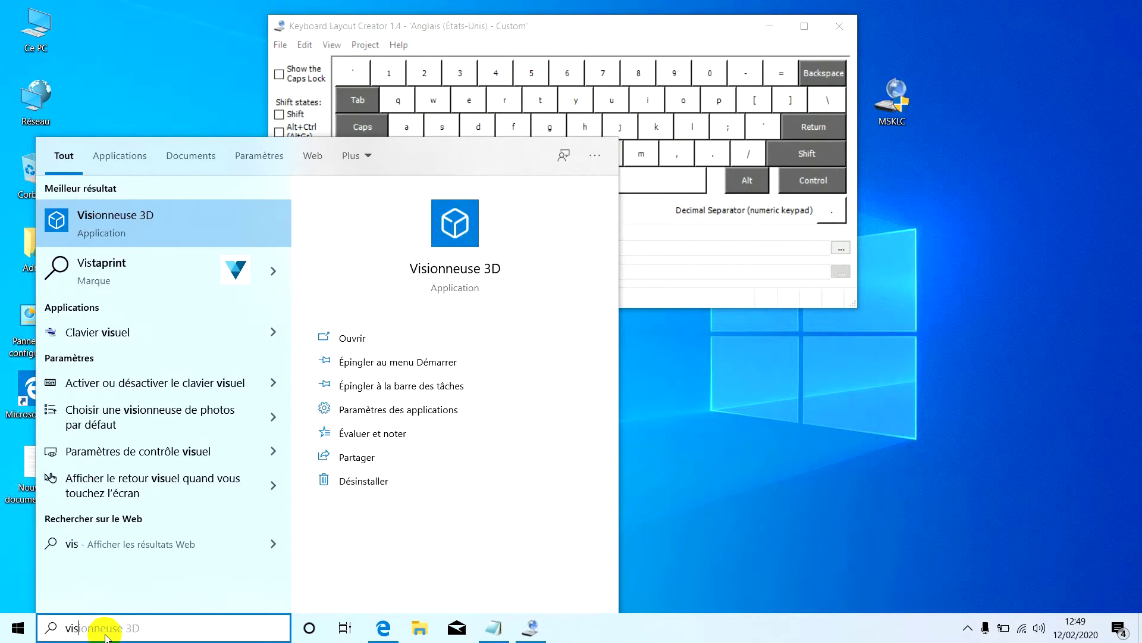
type("u")
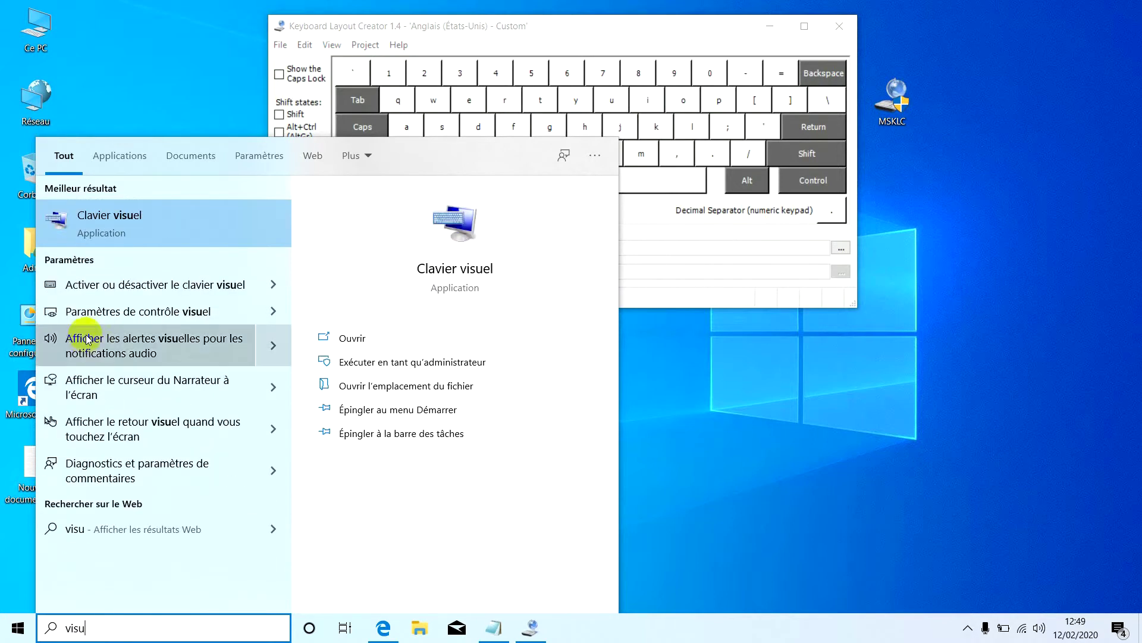
left_click(152, 221)
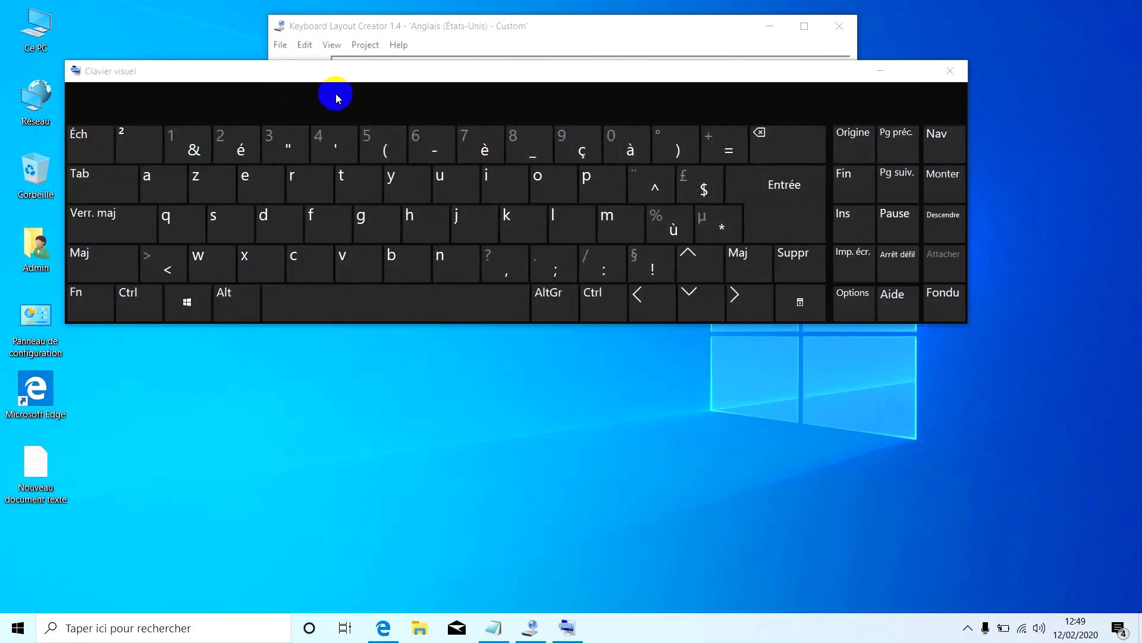
left_click_drag(399, 69, 457, 324)
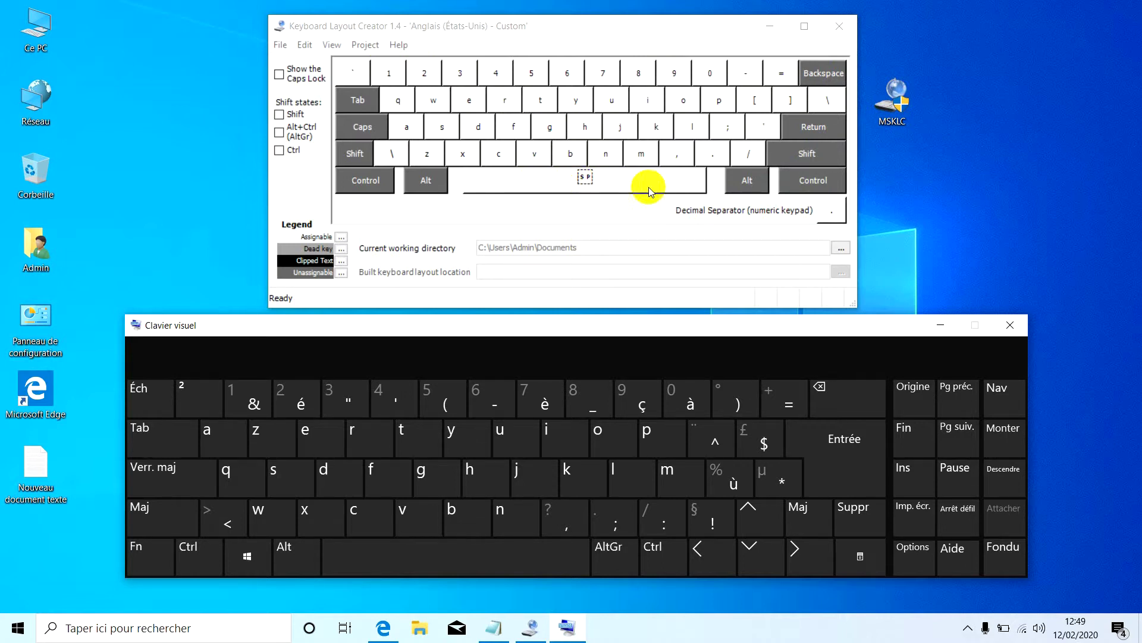
Step: Open the full shift-state definition of the backslash key VK_OEM_5 beside the ] key, in Advanced View
left_click(828, 97)
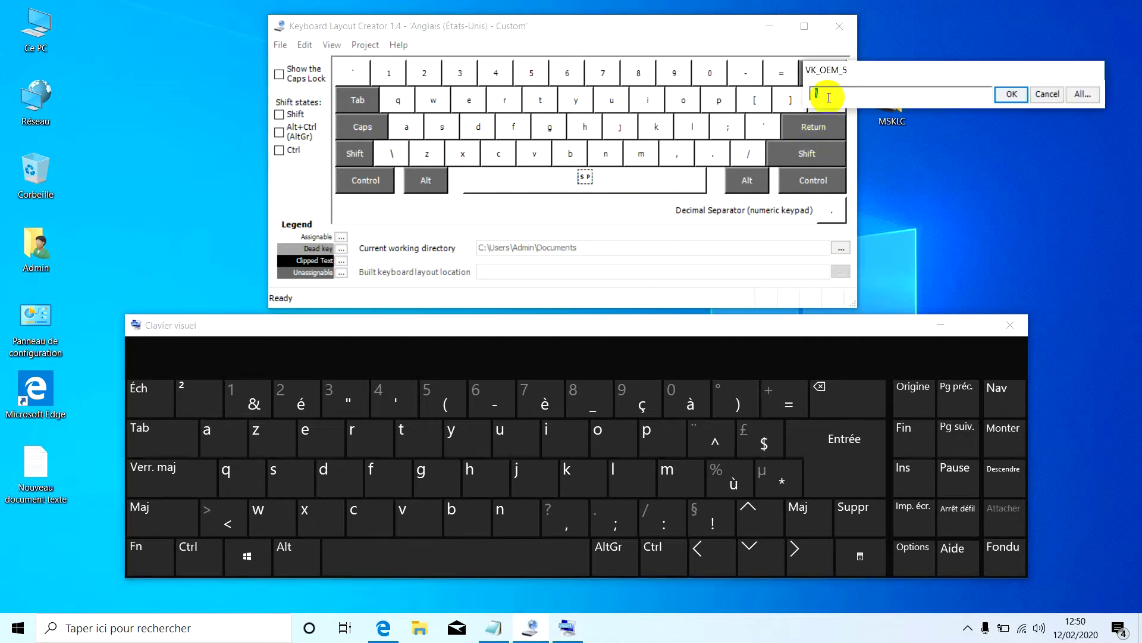
left_click_drag(845, 72, 793, 58)
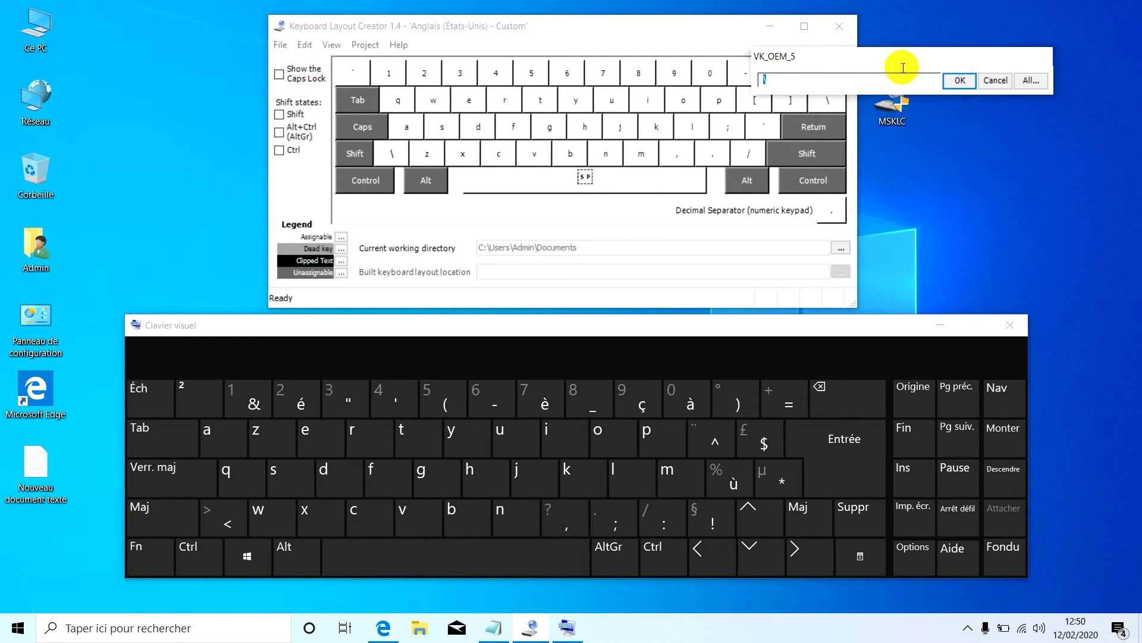
left_click(1030, 78)
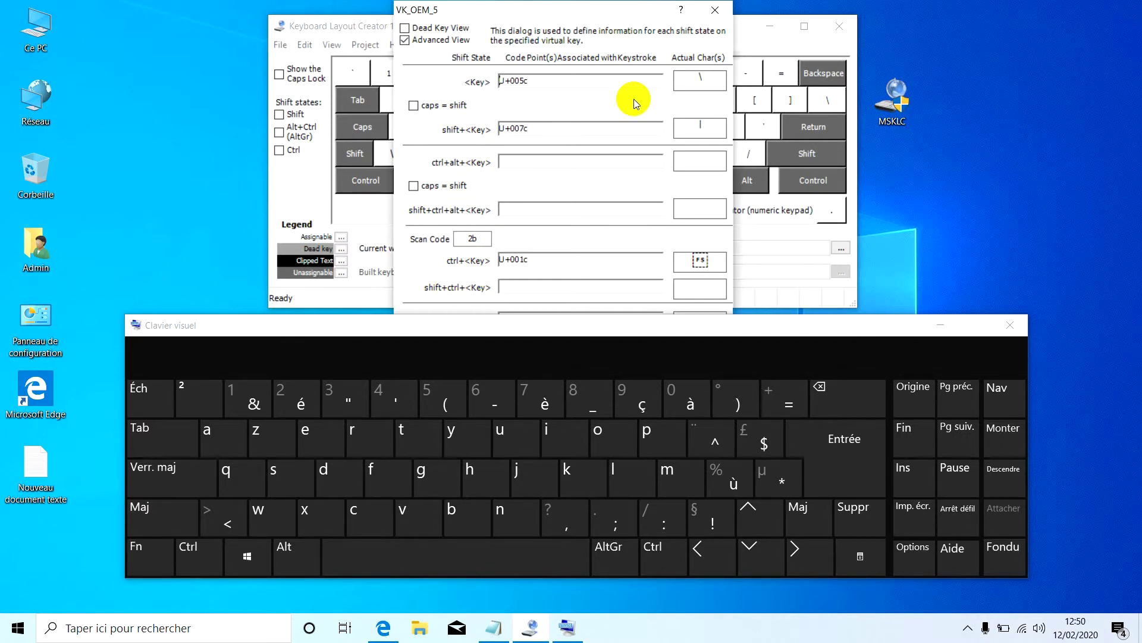
Step: Replace the unshifted code point of VK_OEM_5 with a space (U+0020) from the on-screen keyboard, minimize that keyboard, and apply the definition
left_click(591, 82)
key("BackSpace")
key("BackSpace")
key("BackSpace")
key("BackSpace")
key("BackSpace")
key("BackSpace")
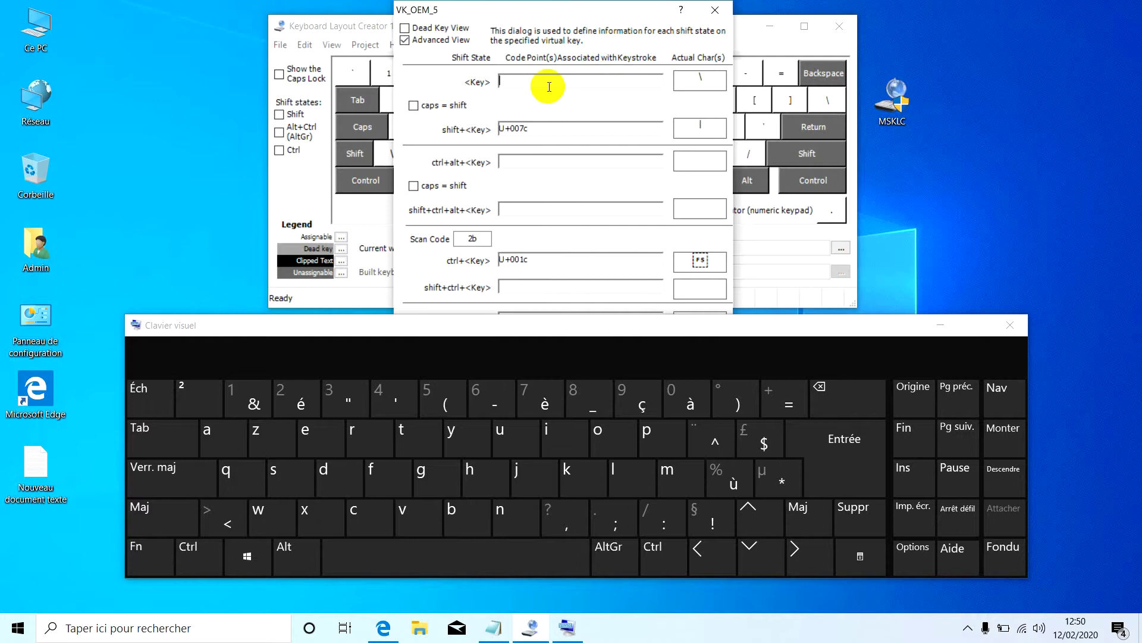
left_click(387, 567)
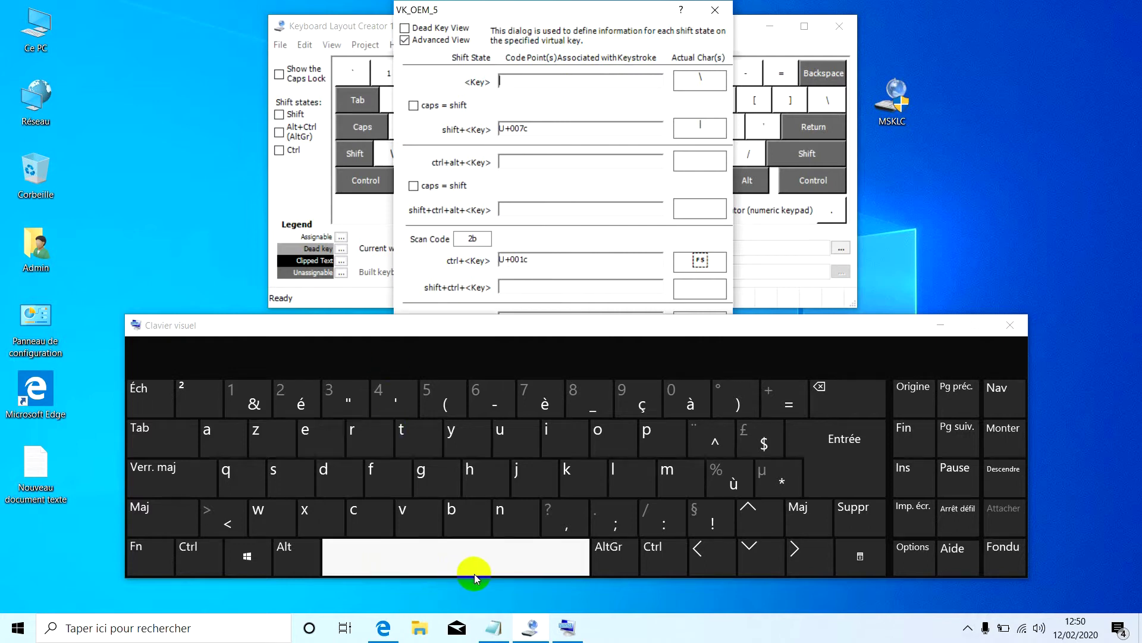
left_click(484, 555)
left_click(572, 131)
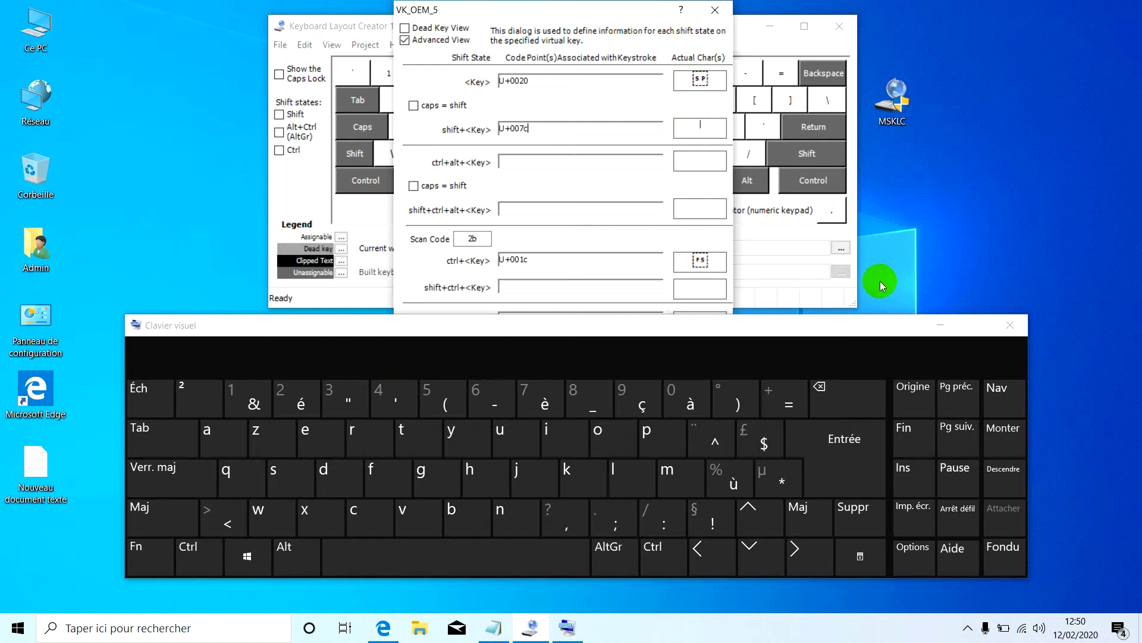
left_click(938, 327)
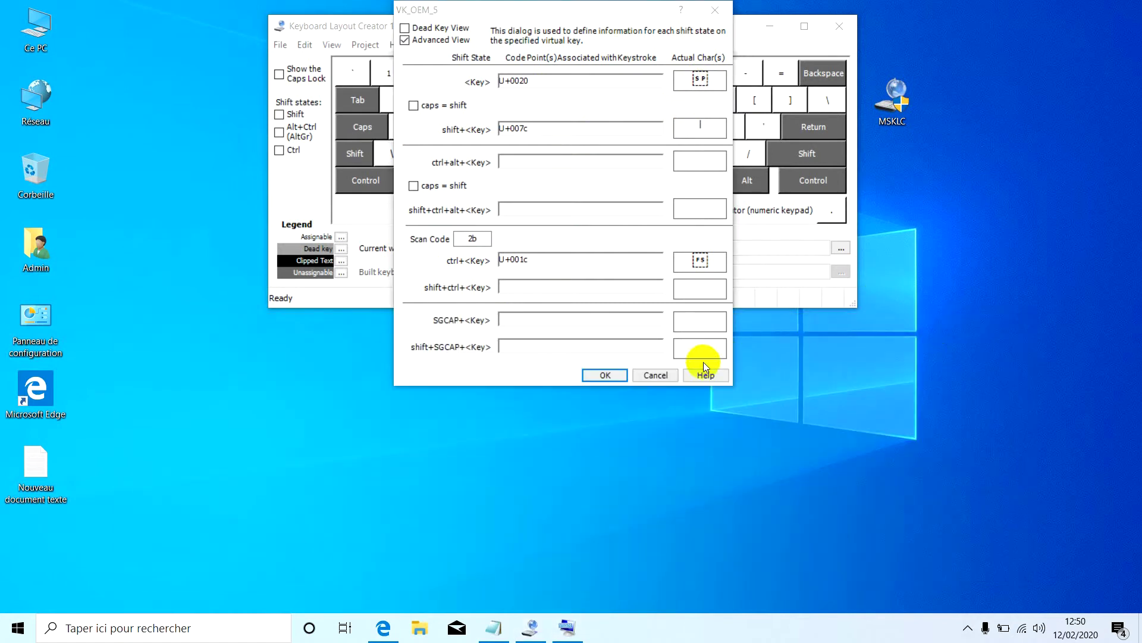
left_click(606, 375)
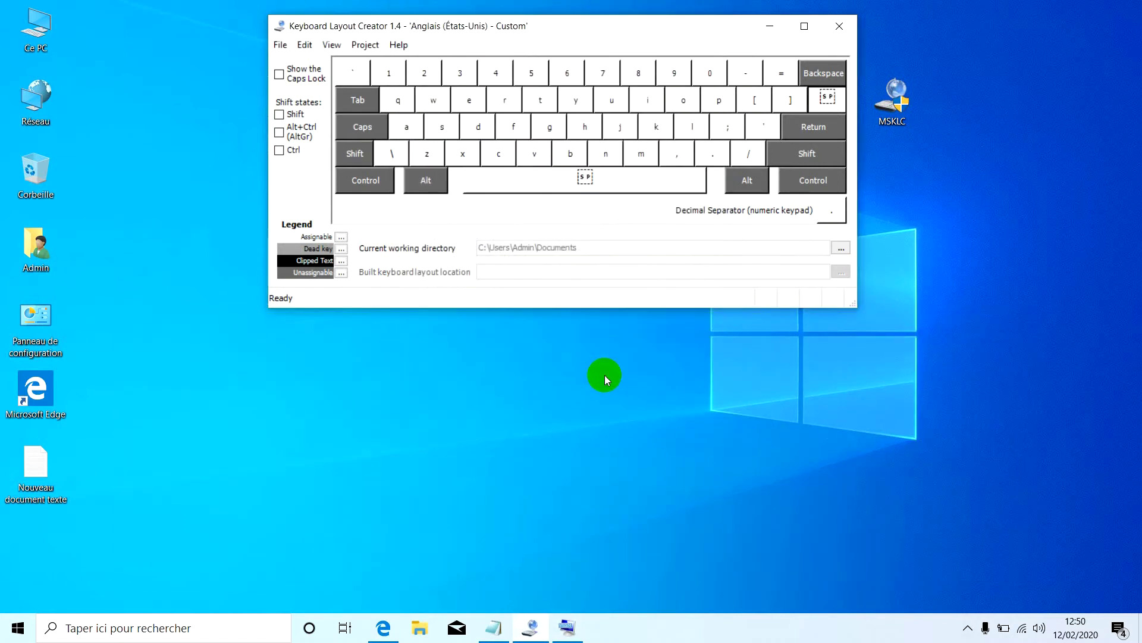
Step: Open the Keyboard Layout Testing window for the modified layout, reposition it over the main window, and close it
mouse_move(831, 97)
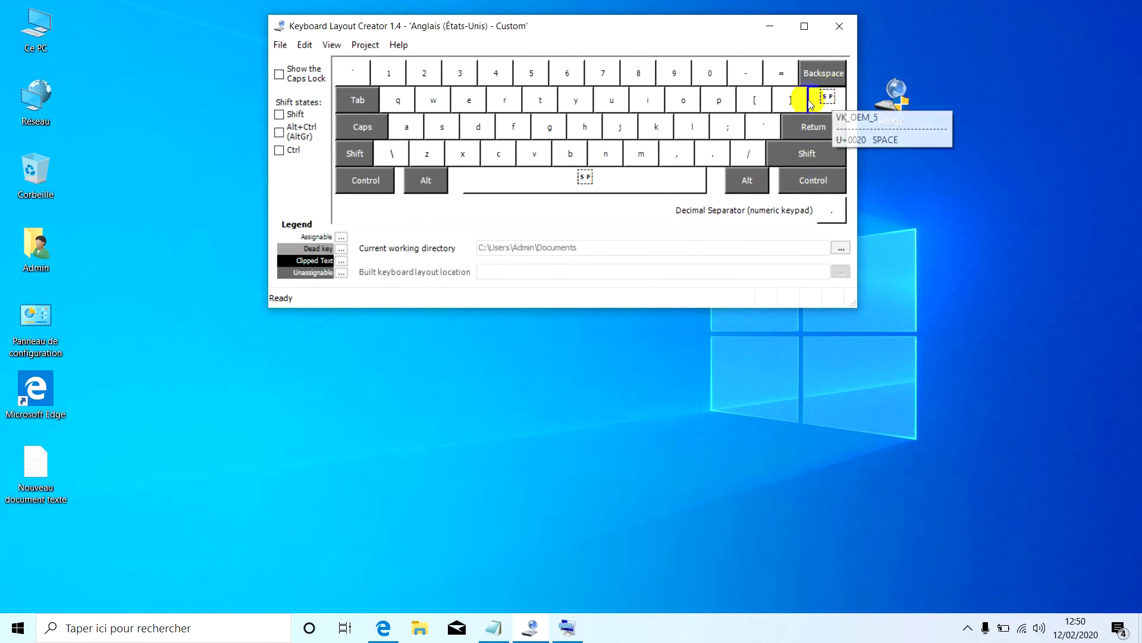
left_click(373, 45)
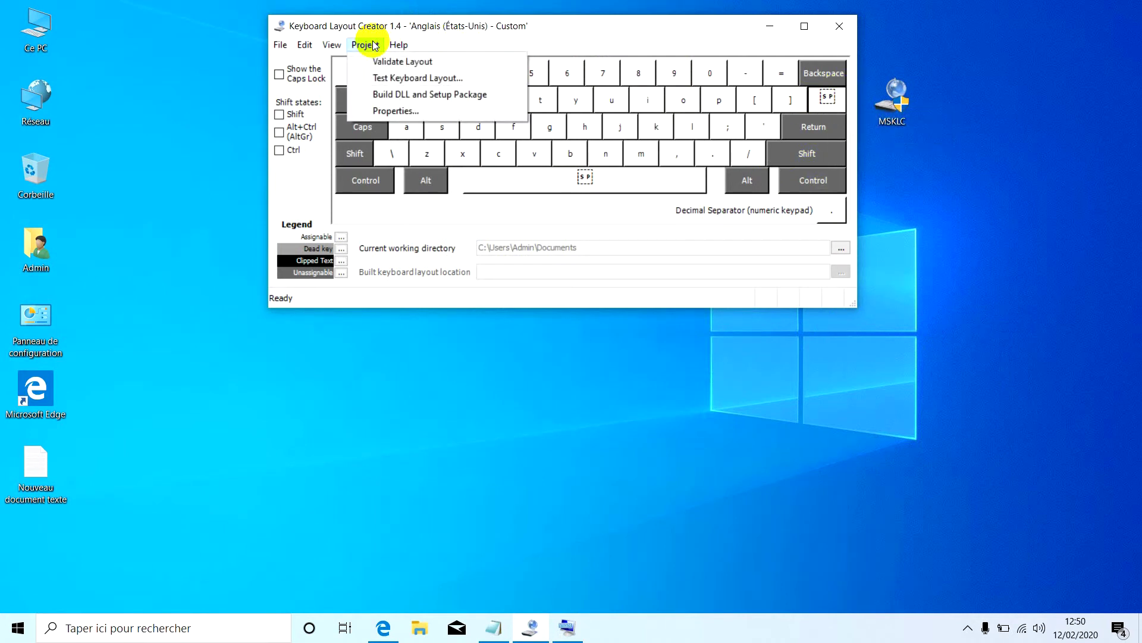
left_click(383, 77)
left_click_drag(466, 12, 472, 241)
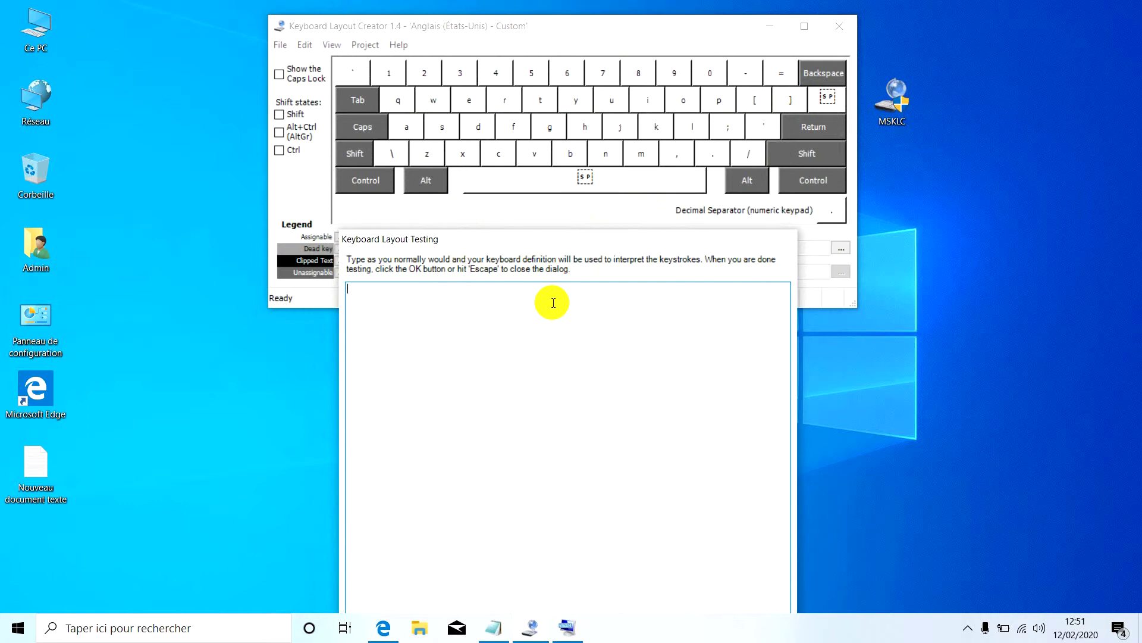
left_click_drag(422, 239, 412, 218)
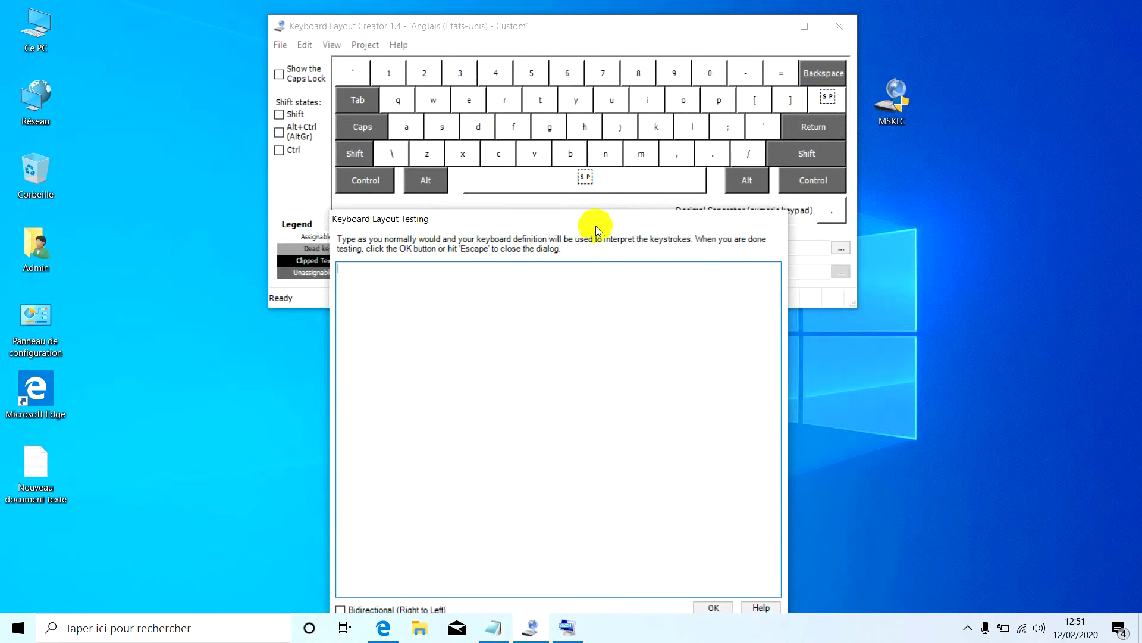
left_click_drag(726, 225, 781, 55)
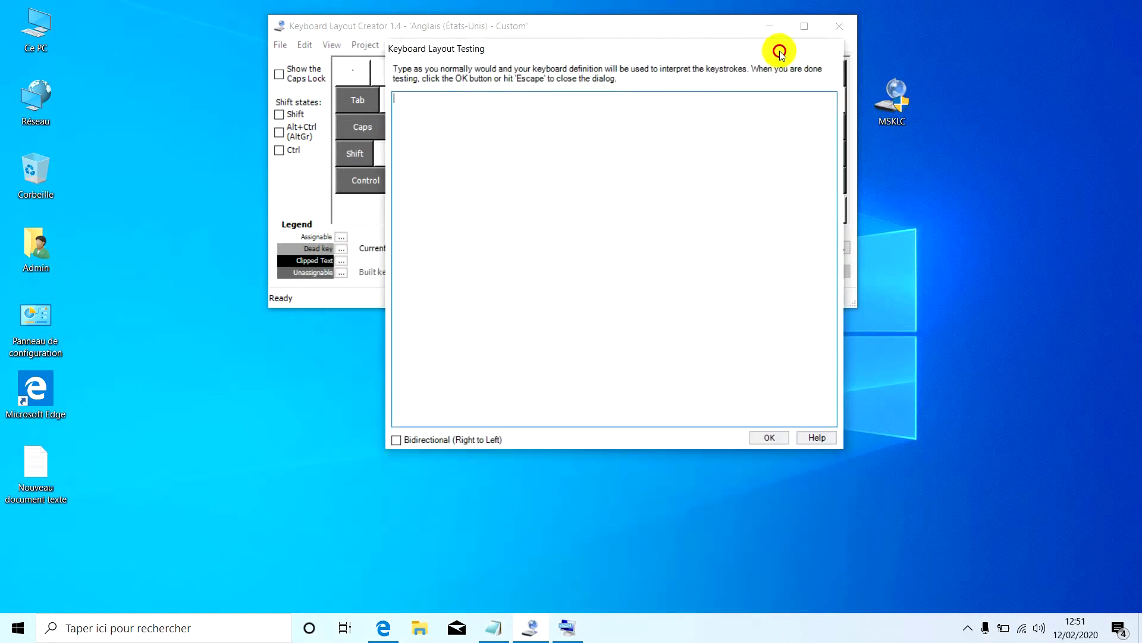
left_click(767, 440)
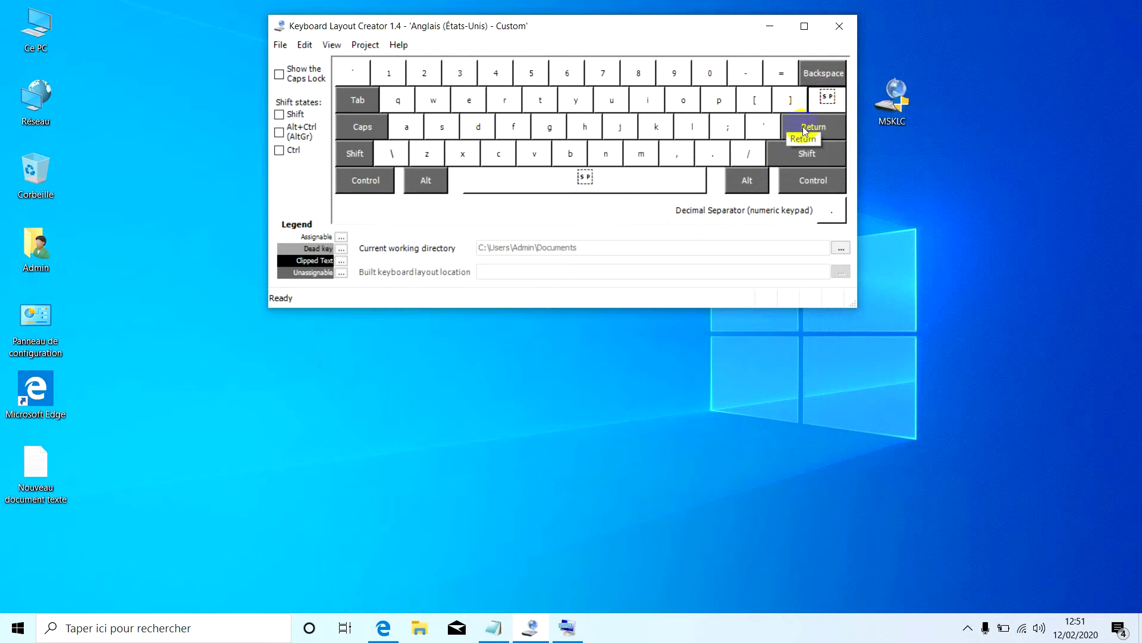
Step: Open the full shift-state definition of the = key (VK_OEM_PLUS) and move its dialog below the upper key rows
left_click(782, 77)
left_click(1029, 68)
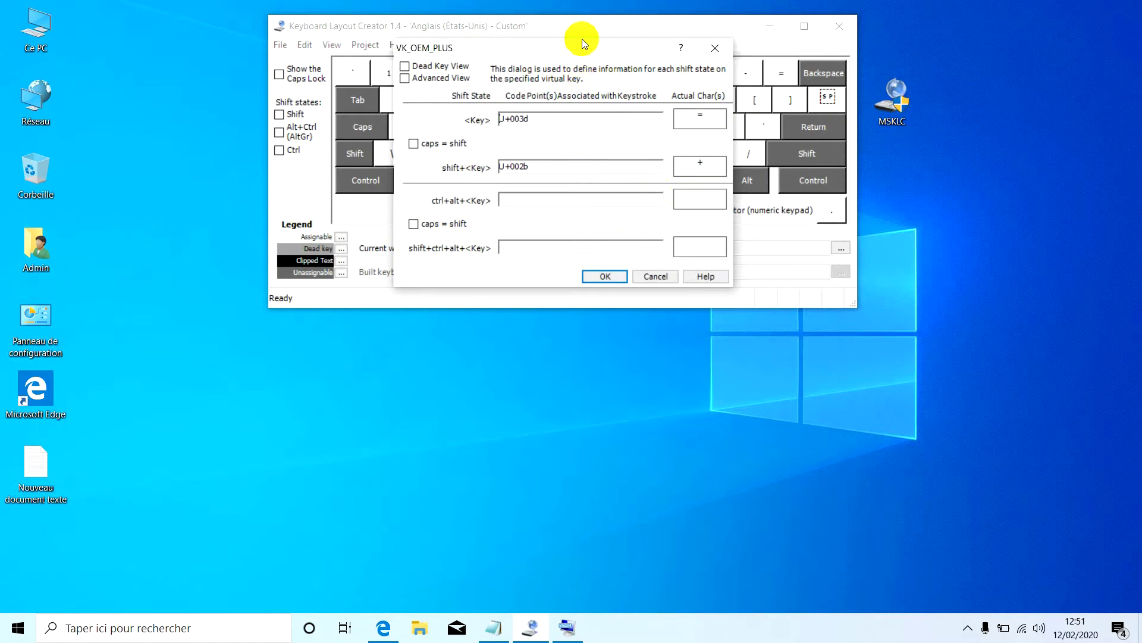
left_click_drag(577, 45, 603, 173)
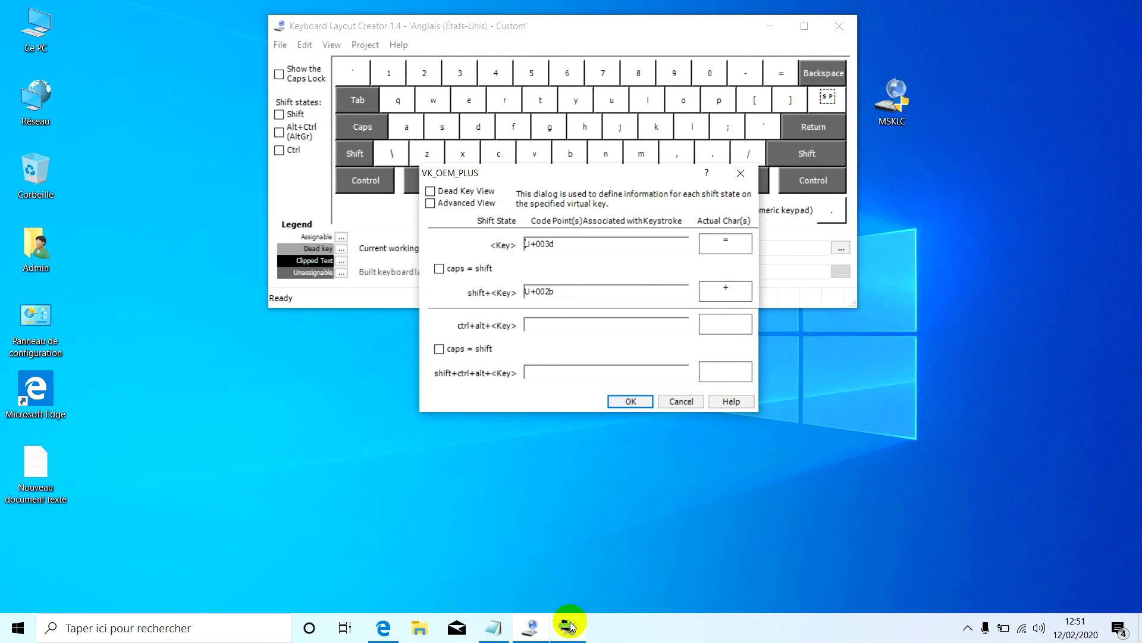
Step: Switch to Microsoft Edge, bring up the FileFormat.Info Unicode Character Search page, and point out its web address
mouse_move(387, 628)
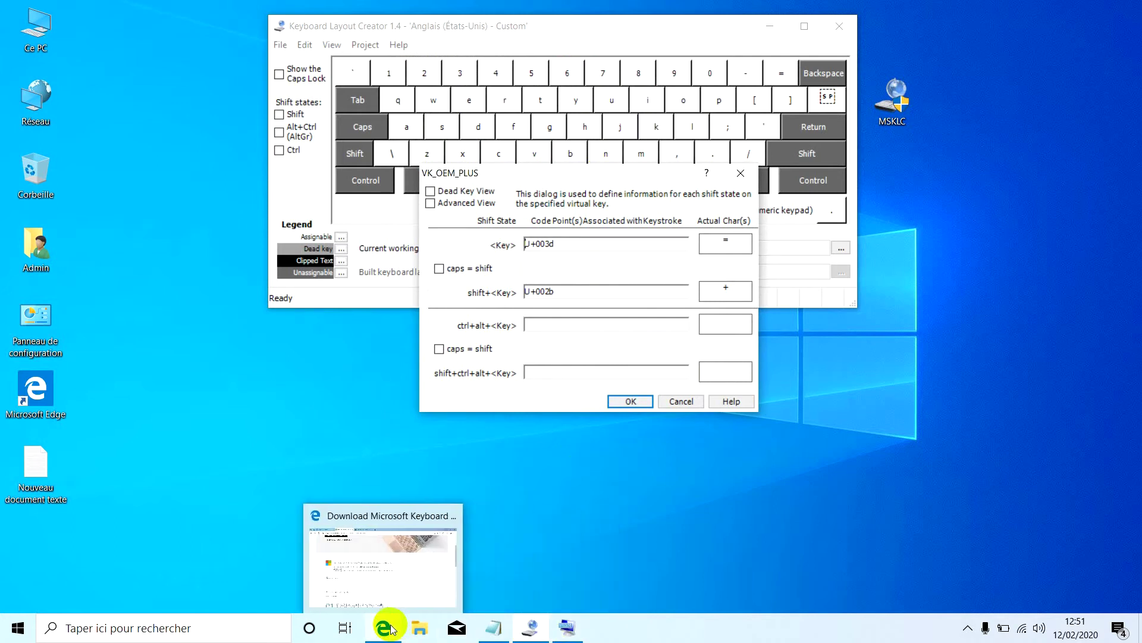
left_click(385, 627)
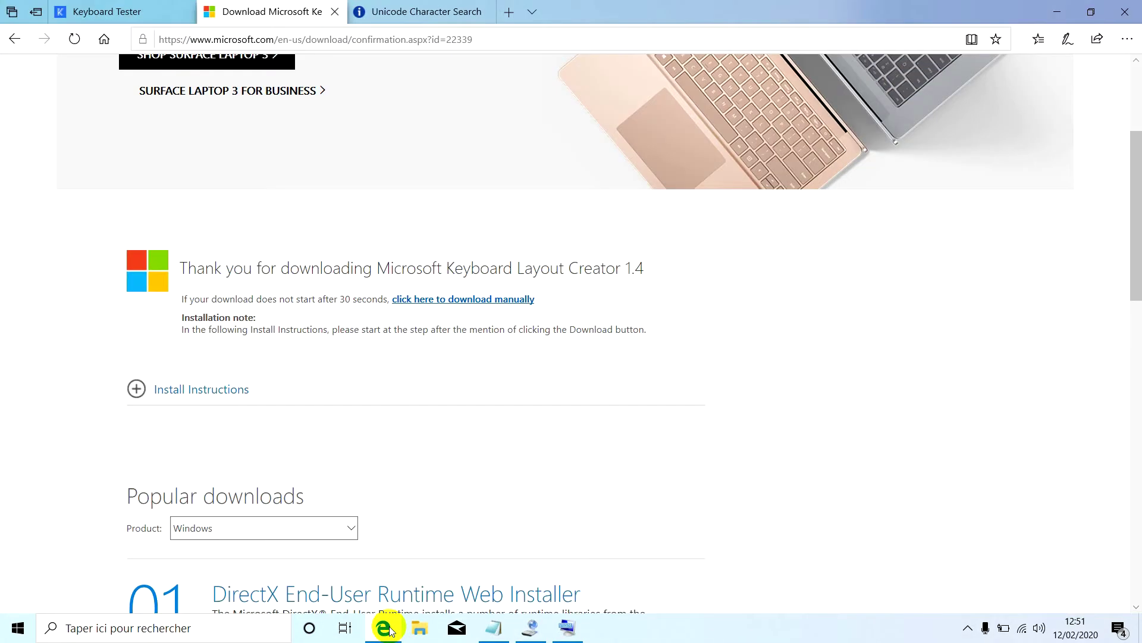
left_click(390, 12)
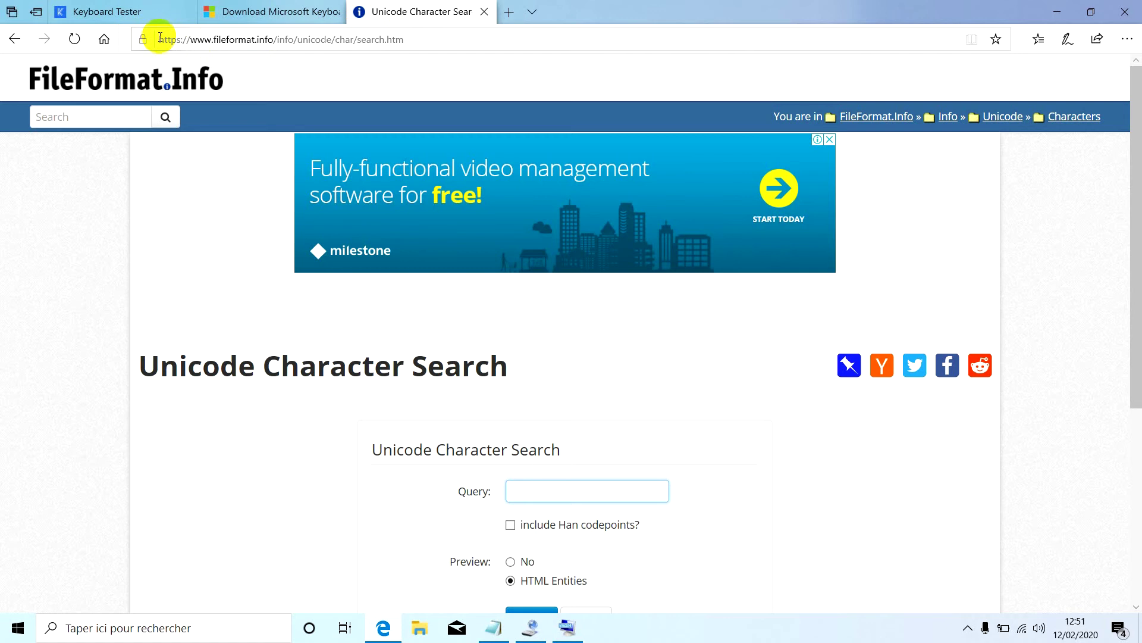
left_click(324, 41)
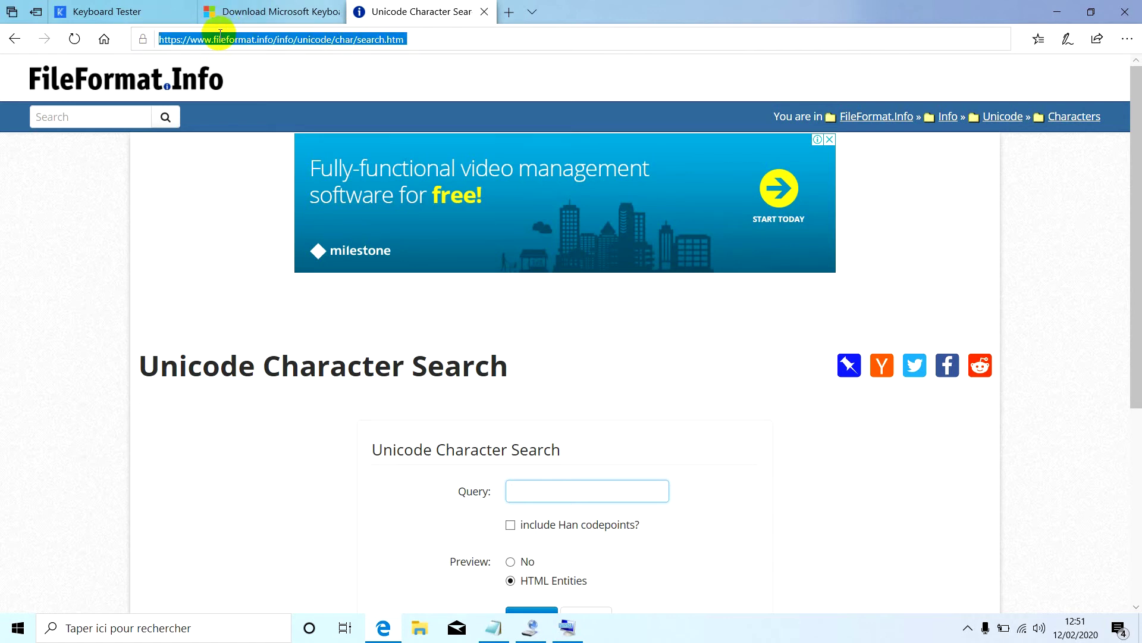
left_click(411, 40)
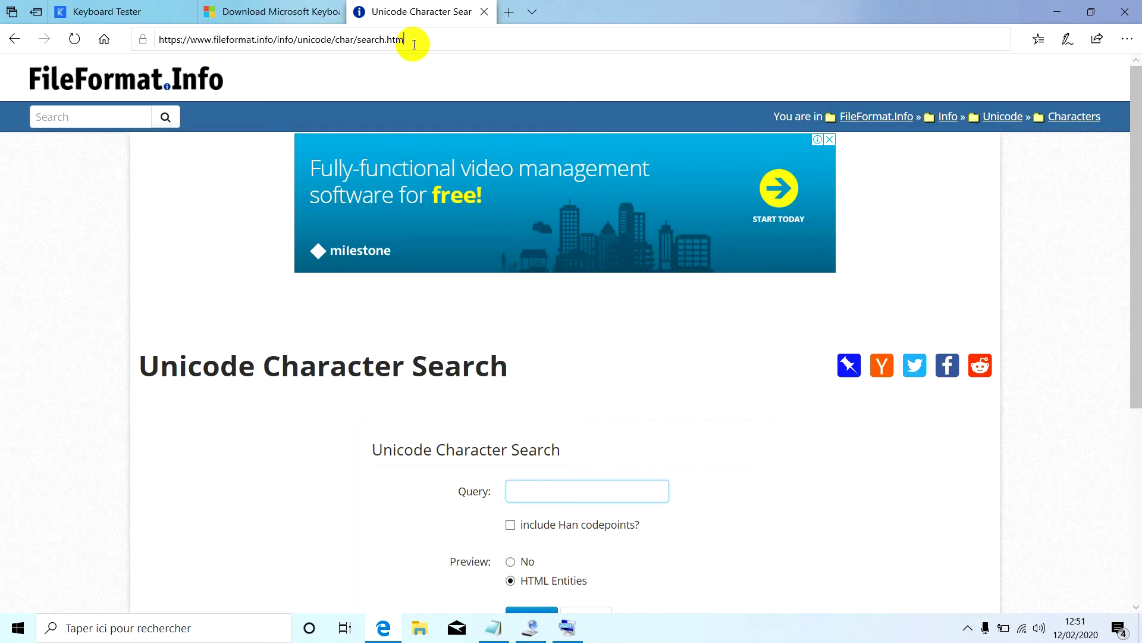
Step: Search the Unicode characters for "return" with the HTML Entities preview
left_click(586, 486)
type("return")
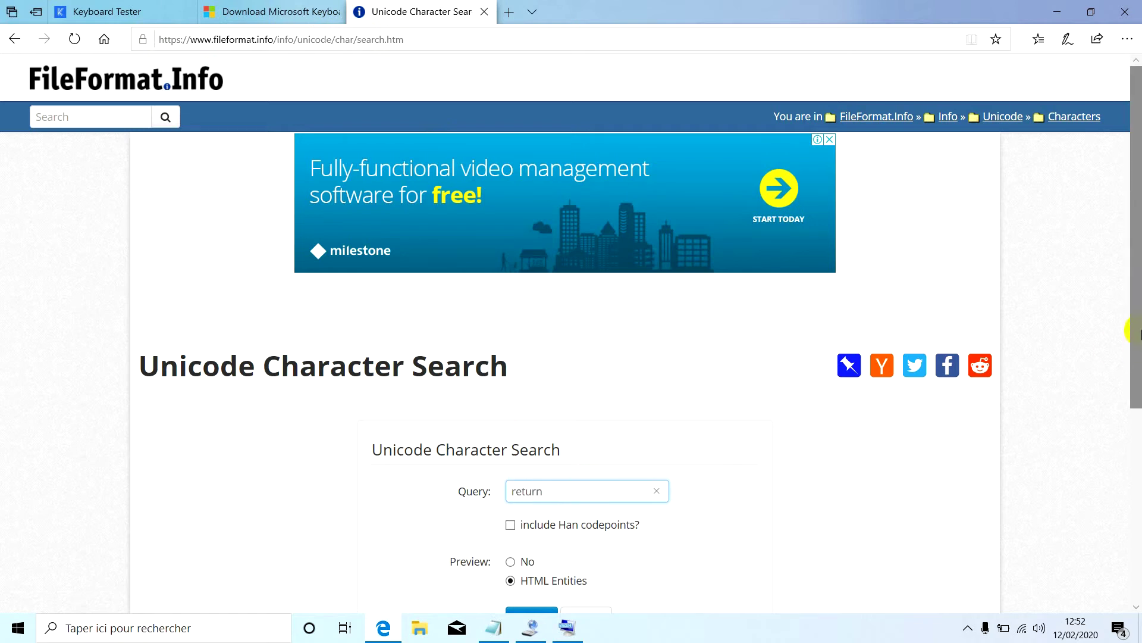
left_click_drag(1132, 326, 1136, 405)
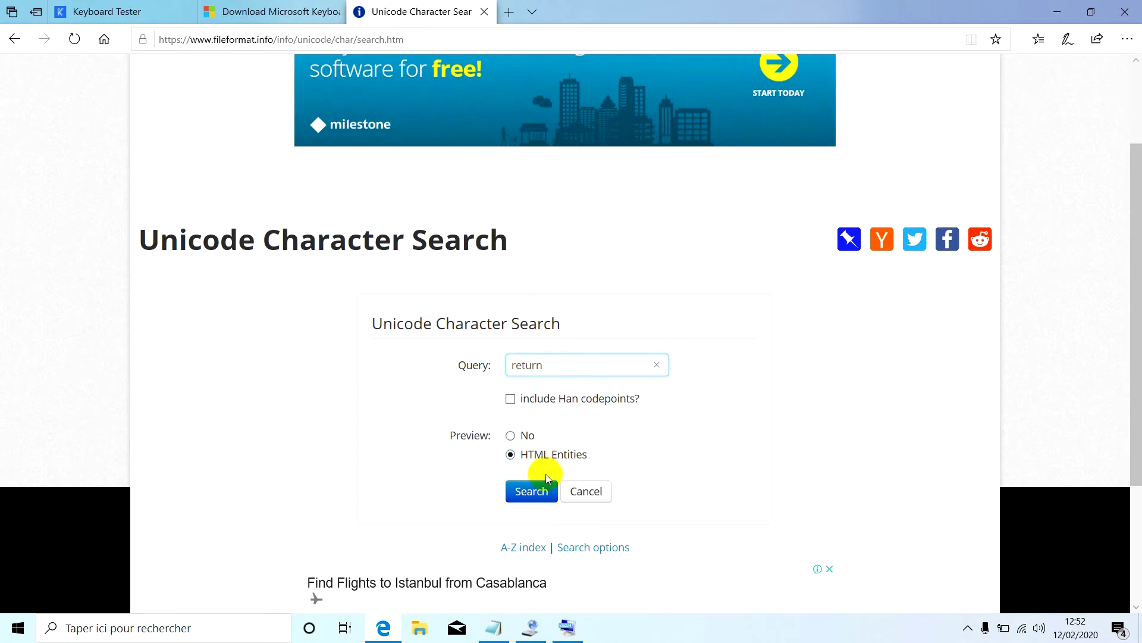
left_click(536, 494)
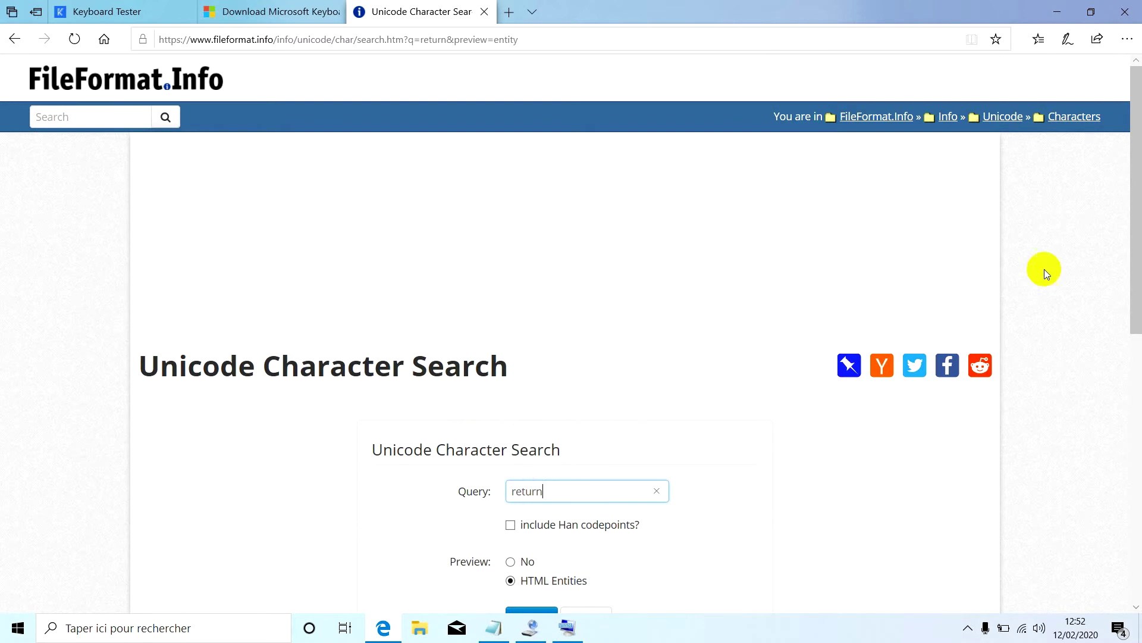
Step: Find CARRIAGE RETURN with its control description in the results and copy its character code U+000D
left_click_drag(1135, 204, 1129, 373)
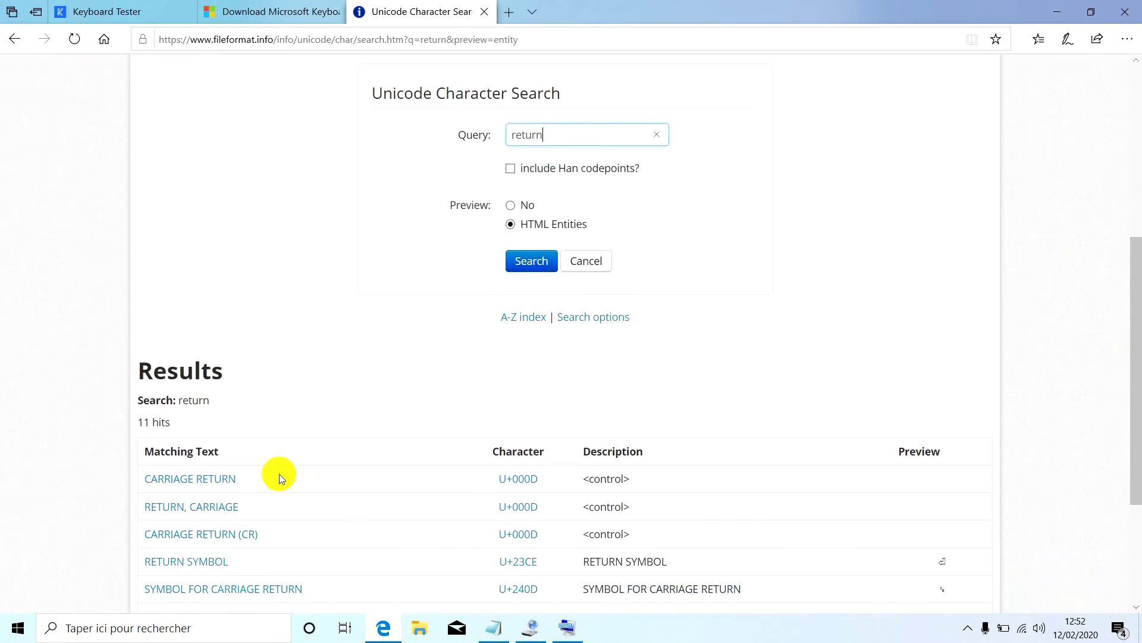
left_click_drag(239, 477, 147, 484)
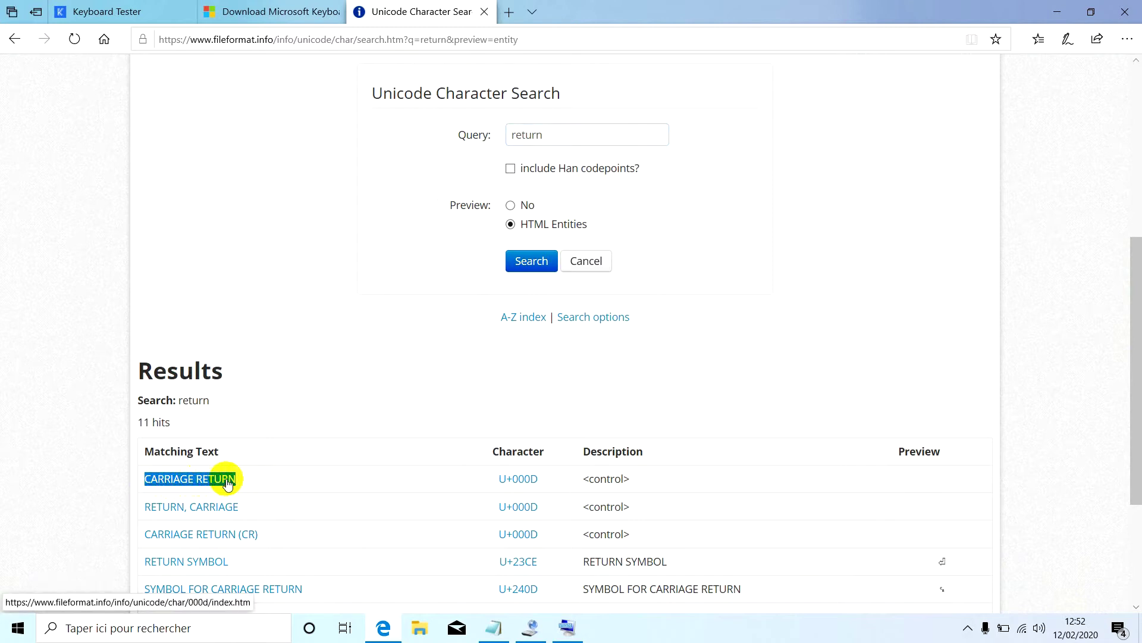
left_click(300, 475)
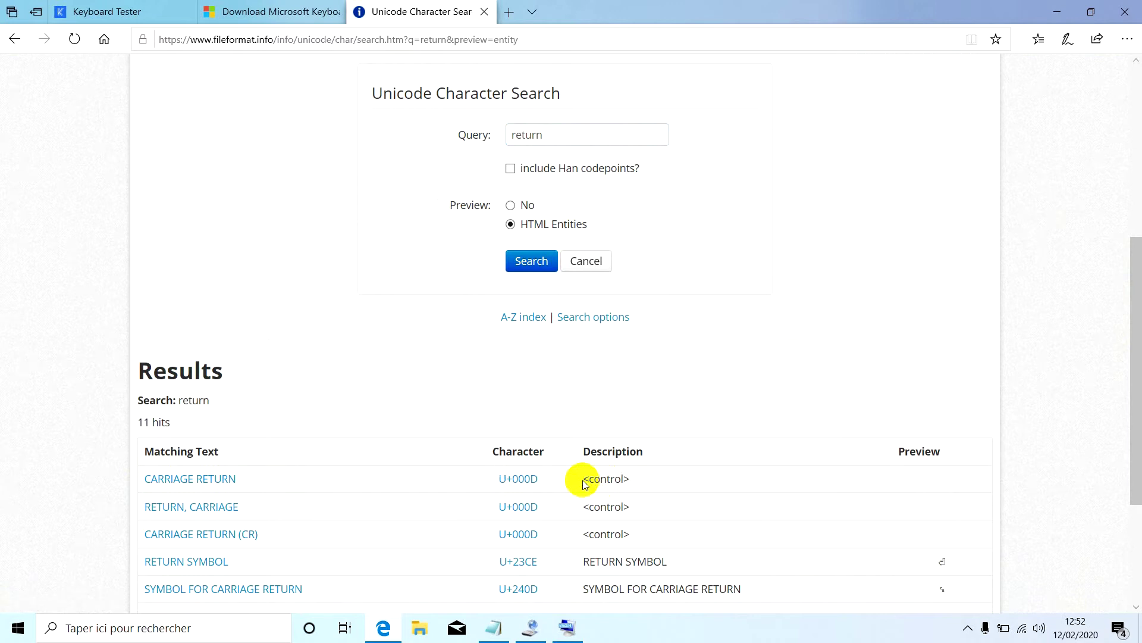
left_click_drag(583, 480, 646, 483)
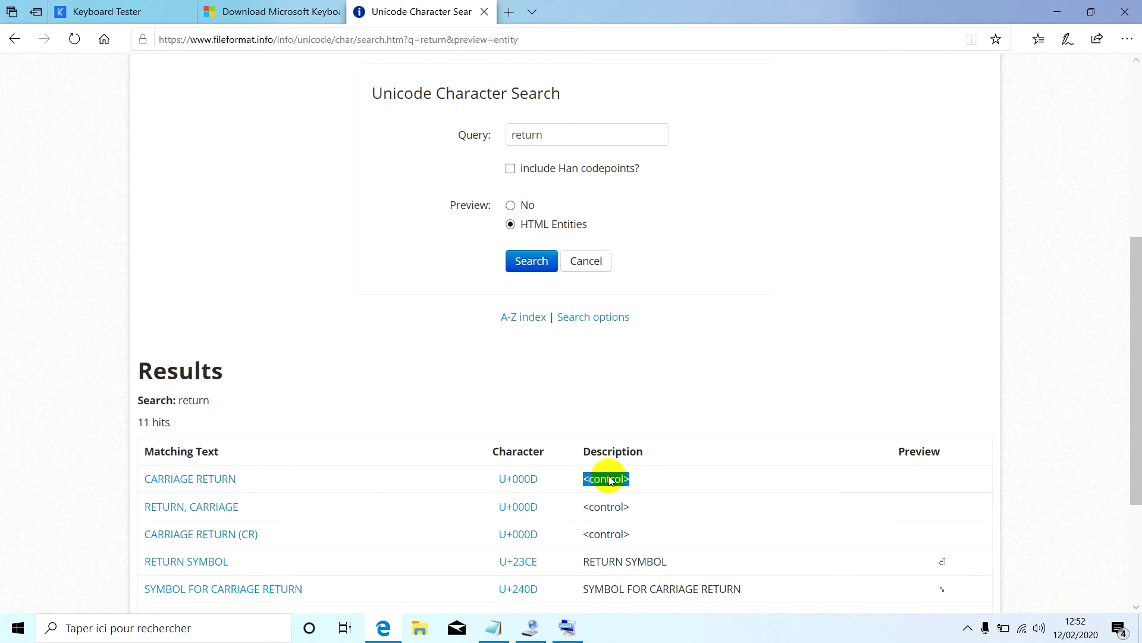
left_click(497, 477)
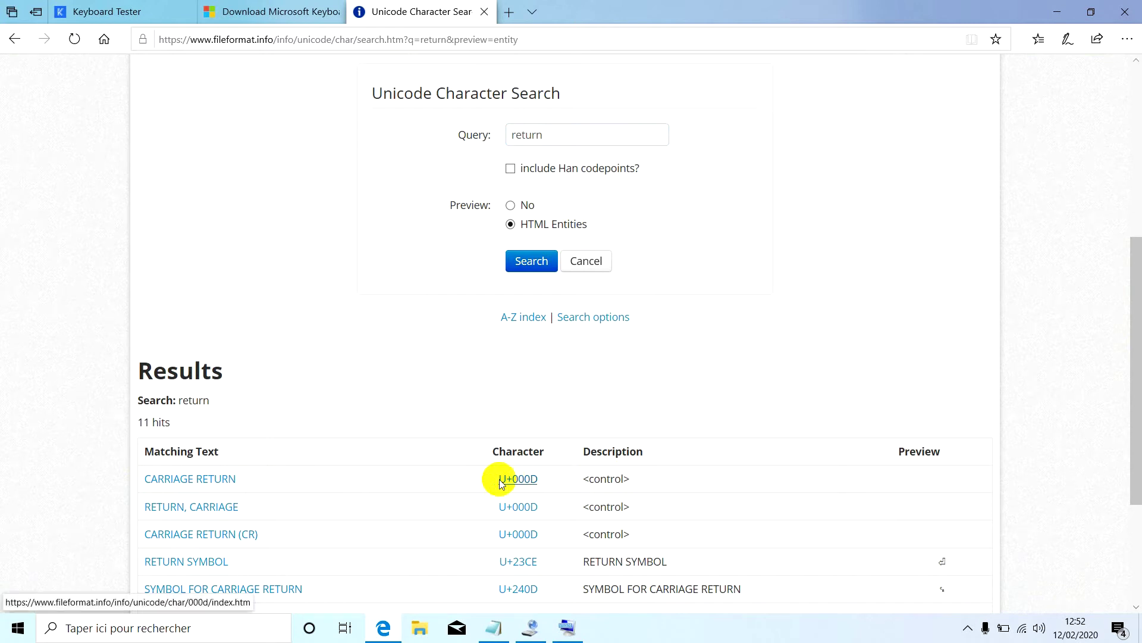
left_click_drag(493, 476, 531, 476)
key("ctrl+c")
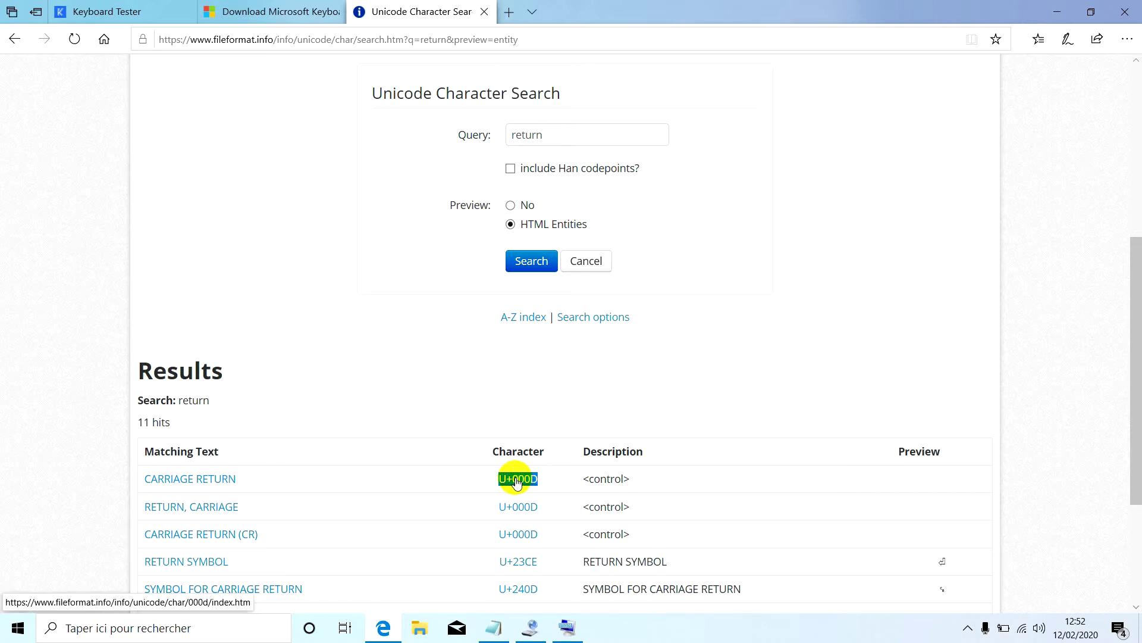
right_click(518, 482)
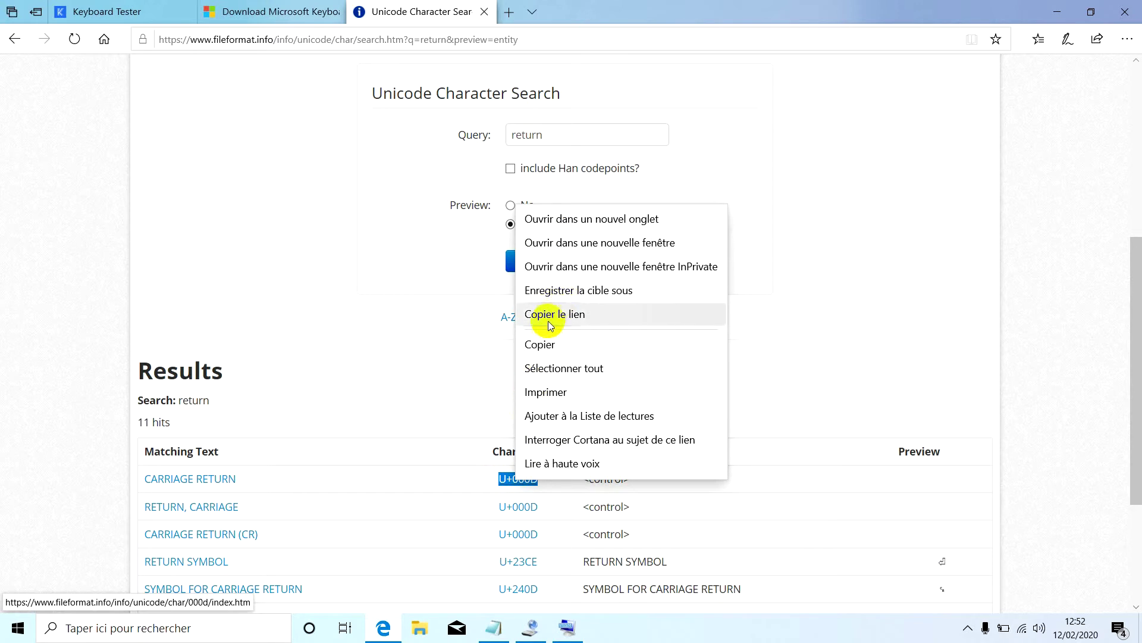
left_click(543, 343)
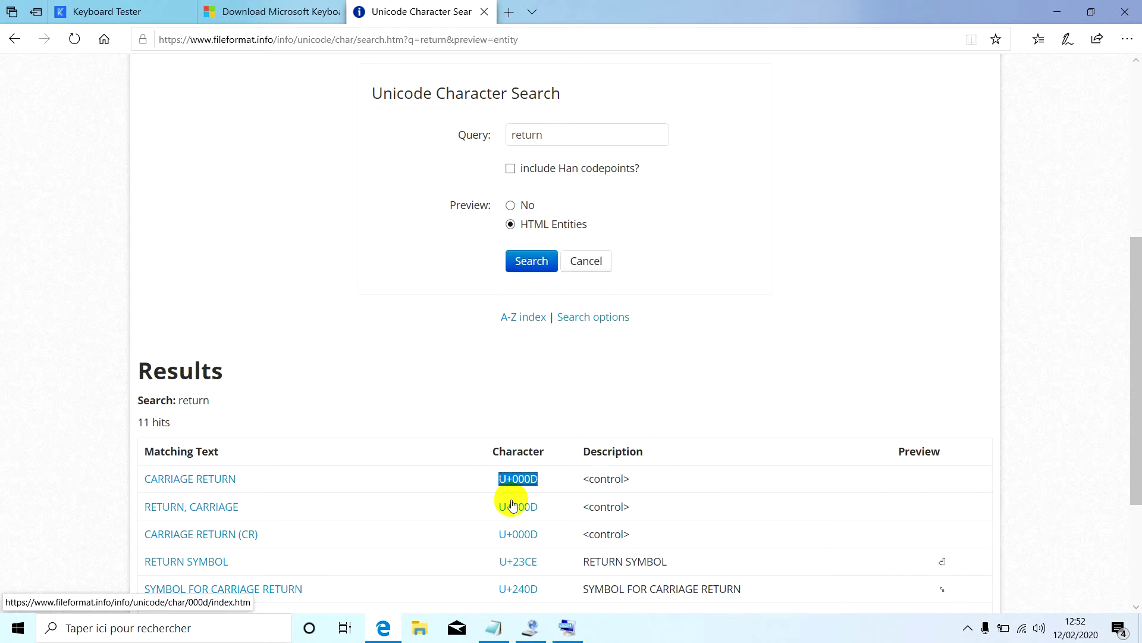
Step: Return to Keyboard Layout Creator, replace the unshifted code point of VK_OEM_PLUS with the copied U+000D, and apply the definition
left_click(566, 627)
left_click(567, 628)
left_click(534, 627)
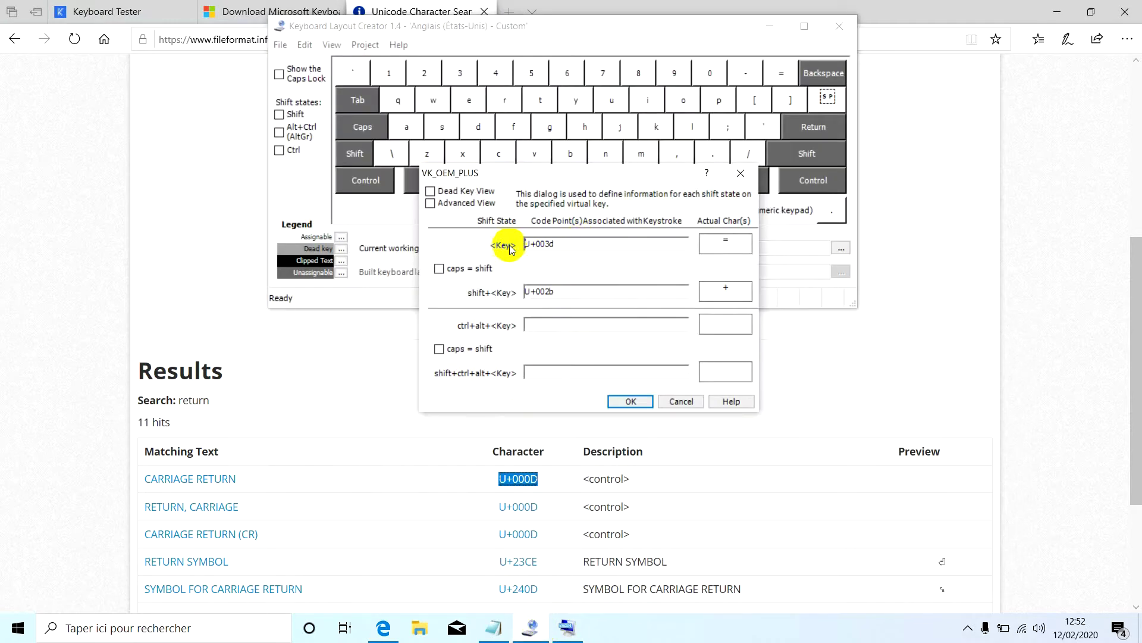
left_click(582, 247)
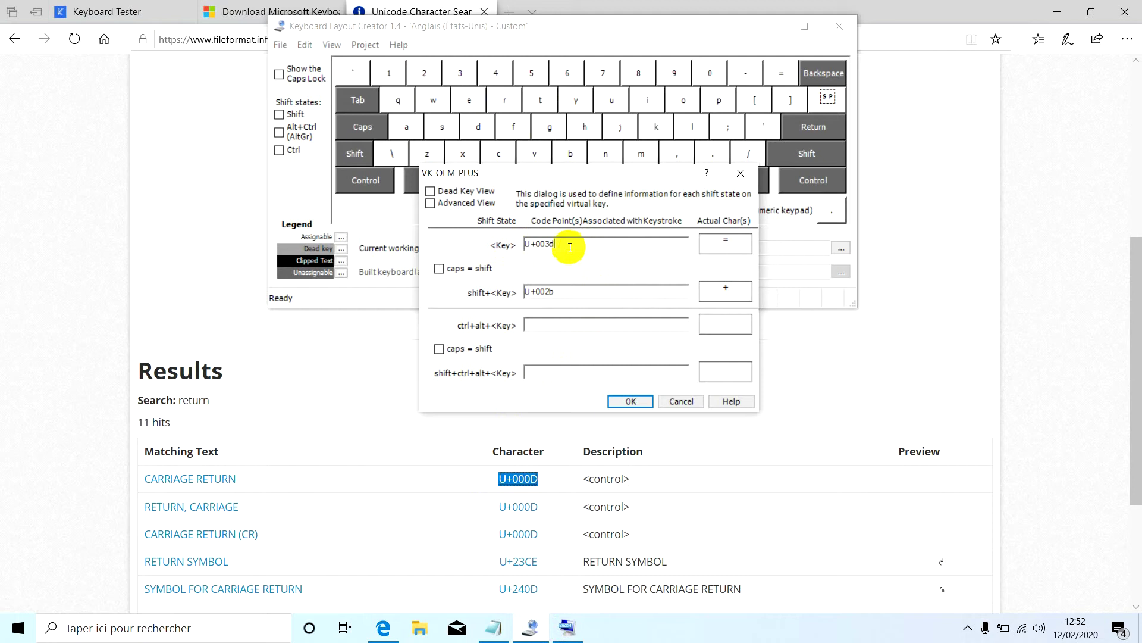
left_click_drag(566, 247, 473, 237)
key("BackSpace")
key("ctrl+v")
left_click(620, 400)
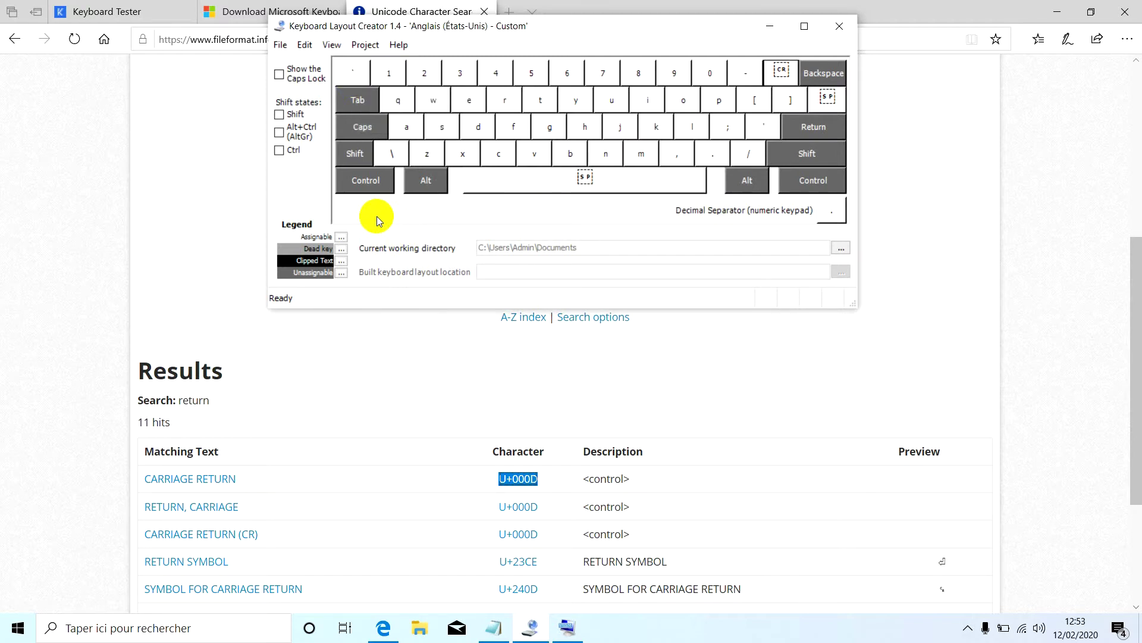
Step: Open the full shift-state definition of the ` key (VK_OEM_3) and move its dialog clear of the keyboard rows
left_click(356, 74)
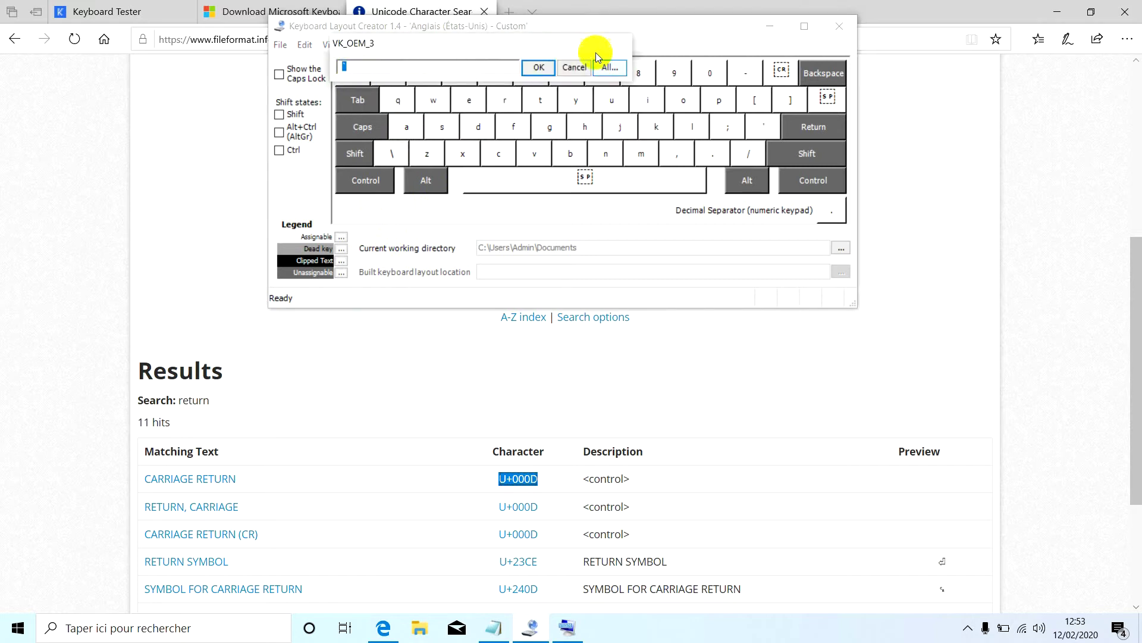
left_click(602, 70)
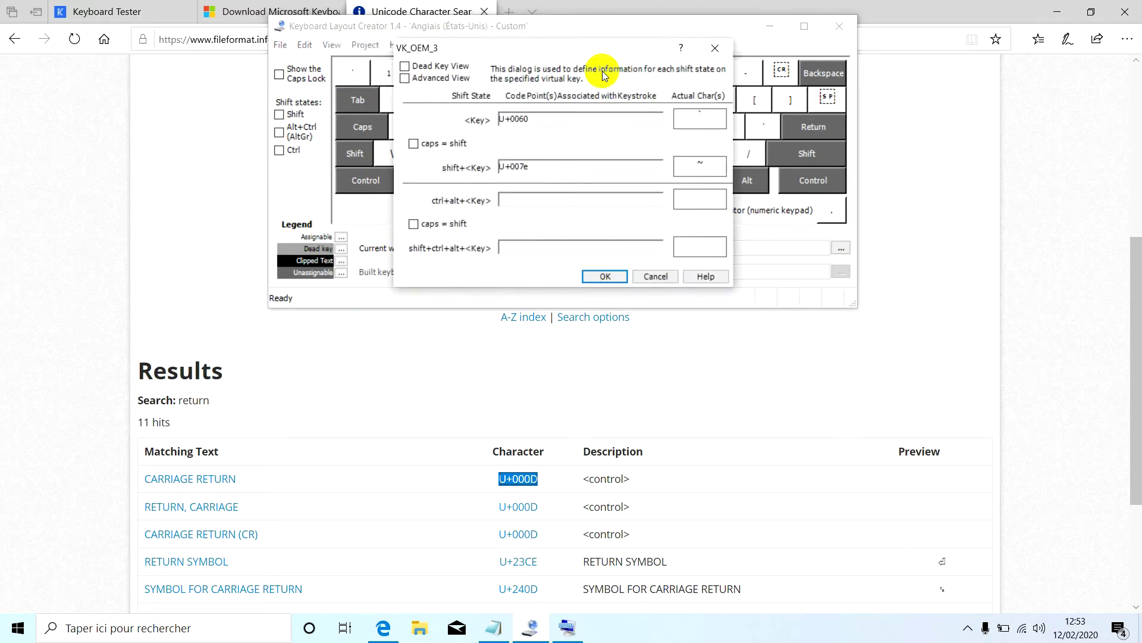
left_click_drag(573, 52, 598, 232)
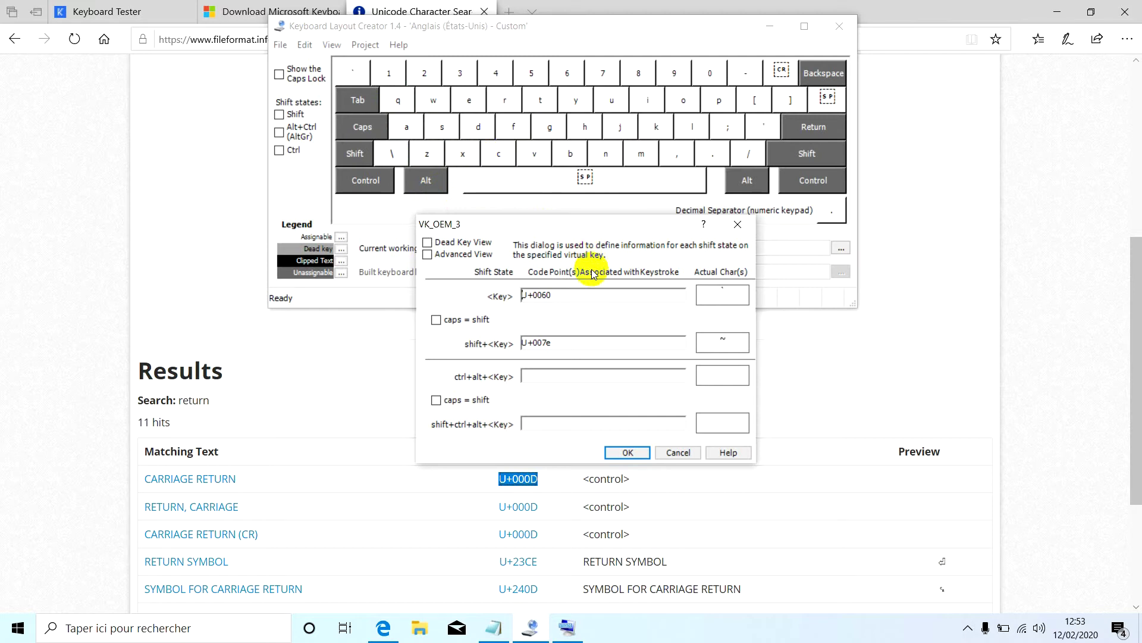
Step: Replace the unshifted code point of VK_OEM_3 with a, using the on-screen keyboard
double_click(573, 295)
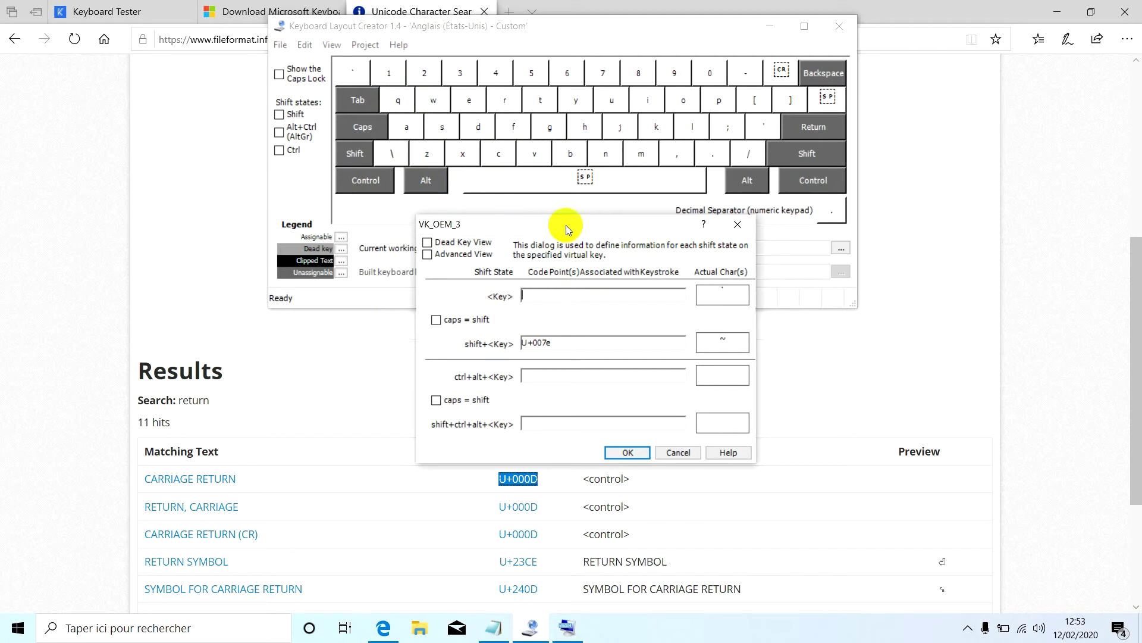
left_click_drag(565, 224, 722, 72)
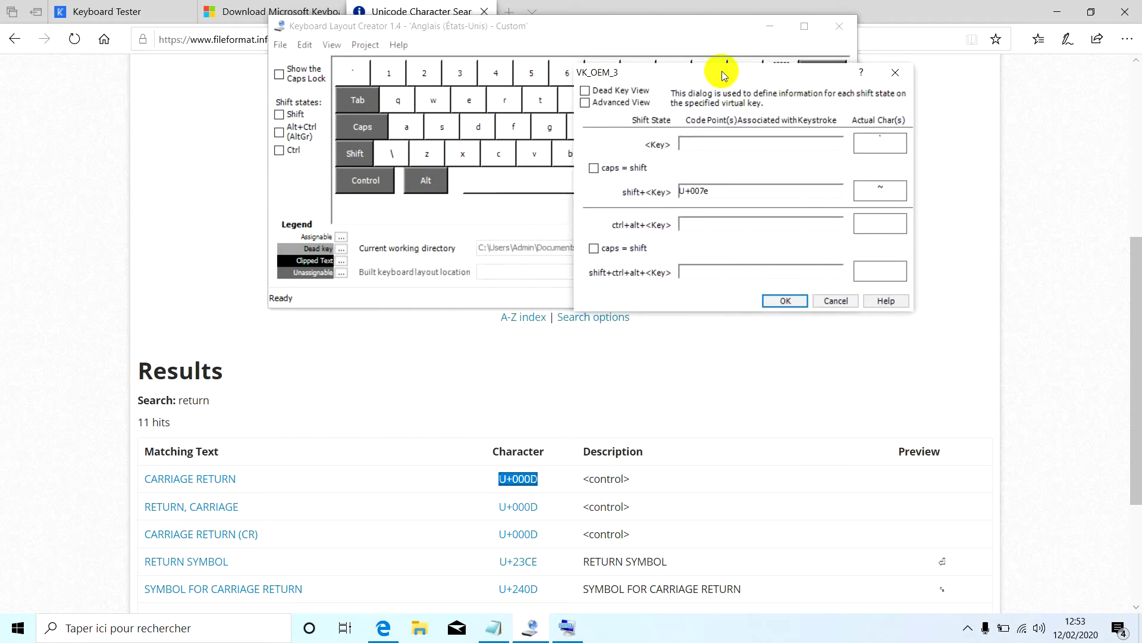
left_click(565, 627)
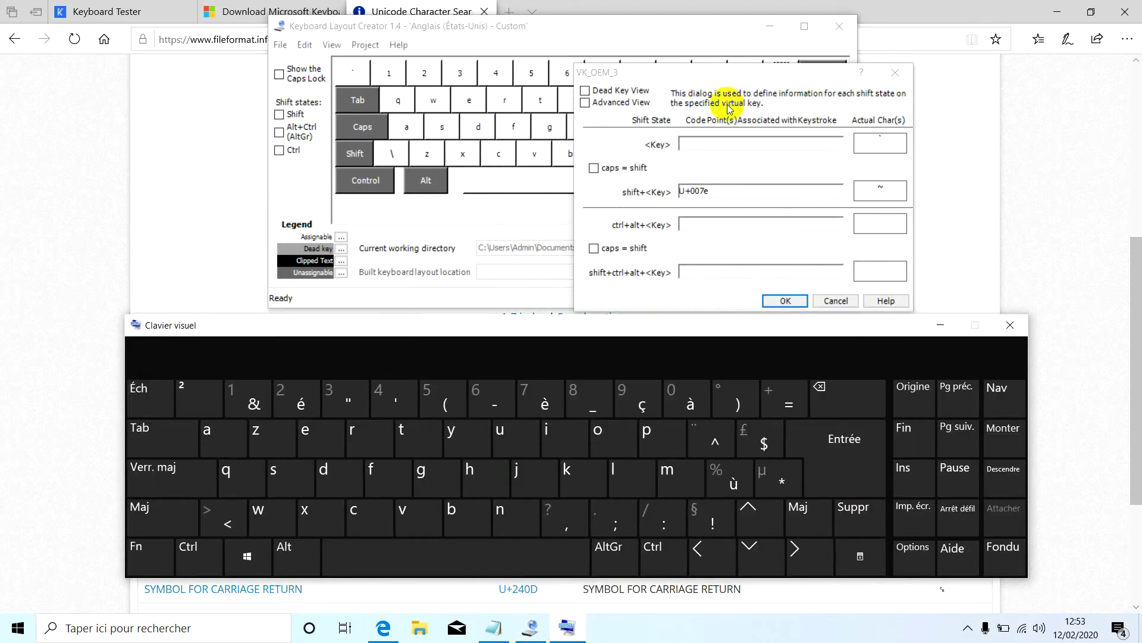
left_click(701, 146)
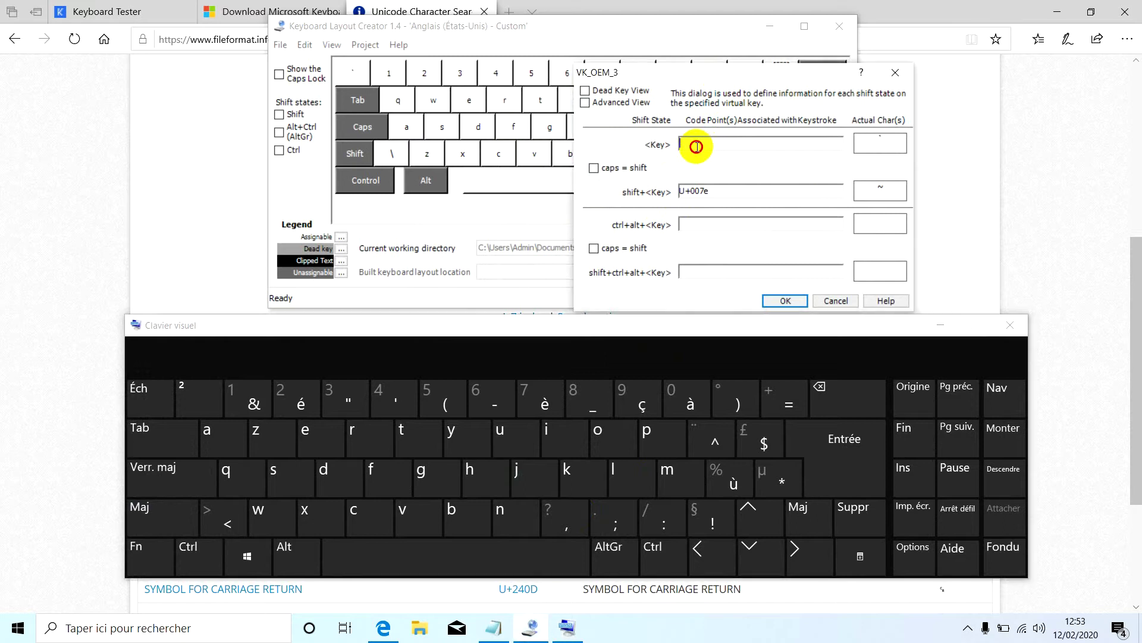
left_click(220, 441)
Step: Assign q to the shift state and w to the ctrl+alt state of VK_OEM_3, and apply the definition
left_click(729, 193)
left_click_drag(729, 194, 656, 195)
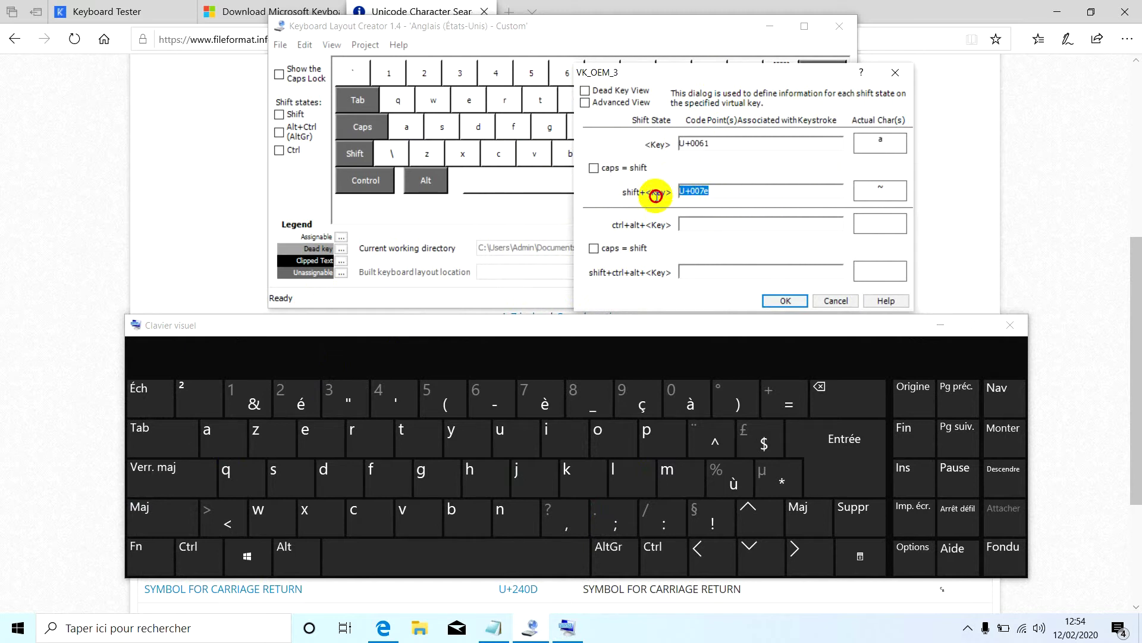
left_click(254, 470)
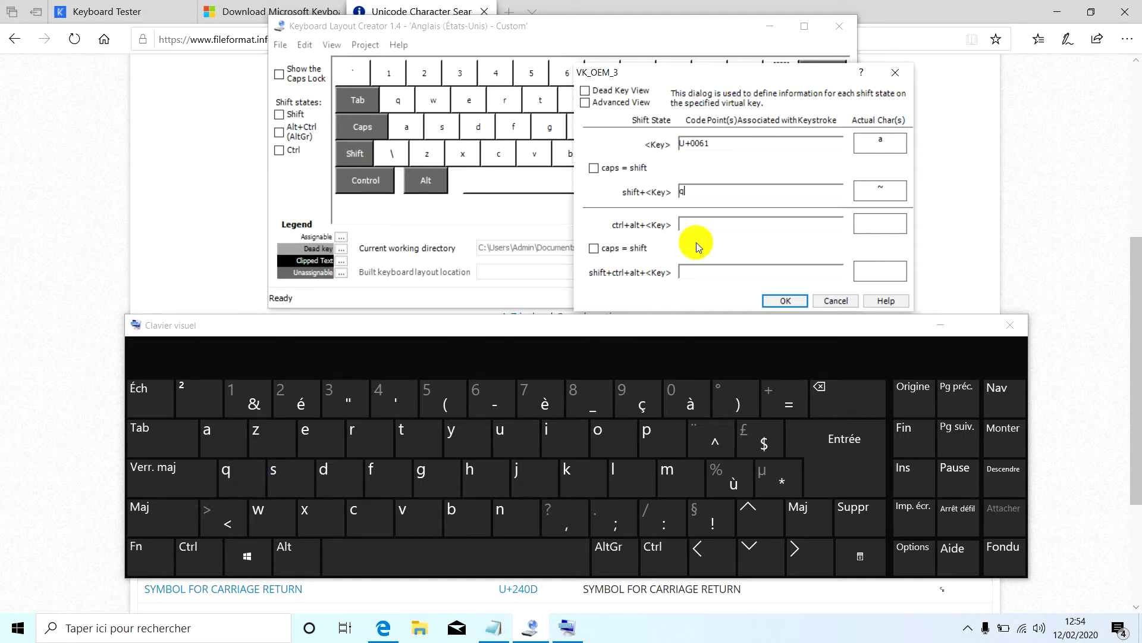
left_click(711, 222)
left_click(276, 524)
left_click(759, 194)
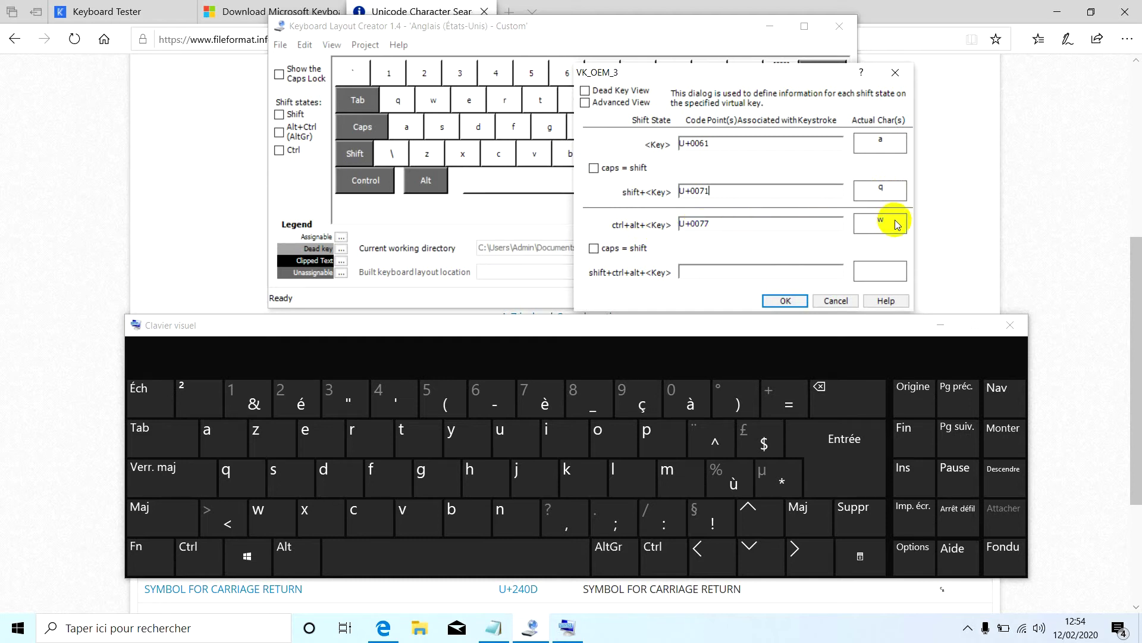
left_click(779, 300)
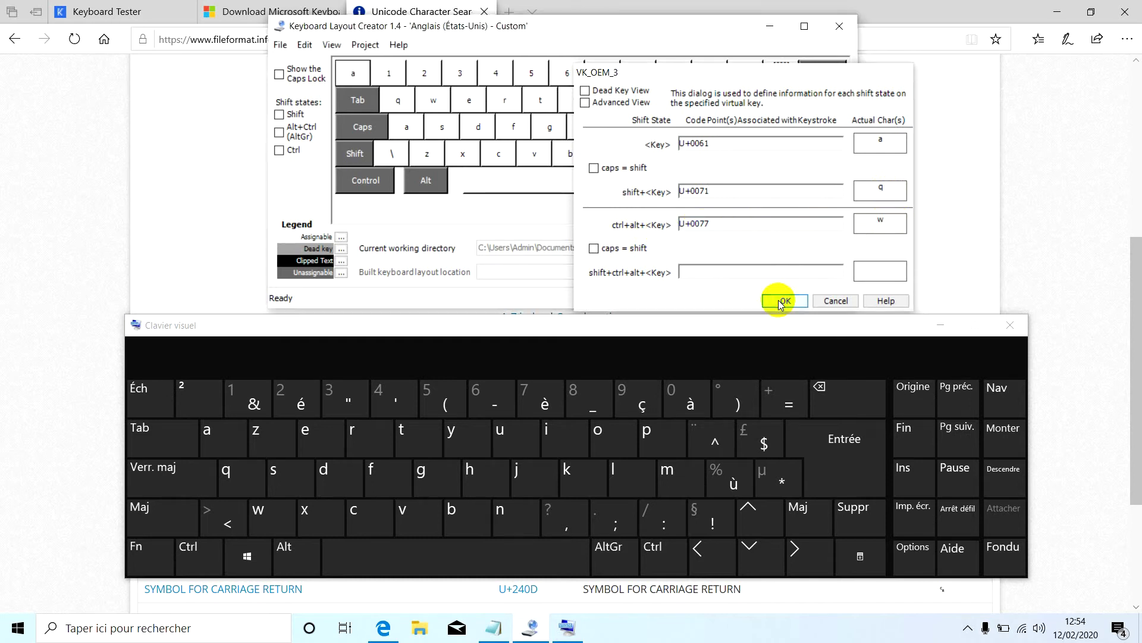
Step: Minimize the on-screen keyboard and the browser, leaving the layout editor on the desktop
left_click(938, 329)
left_click(937, 331)
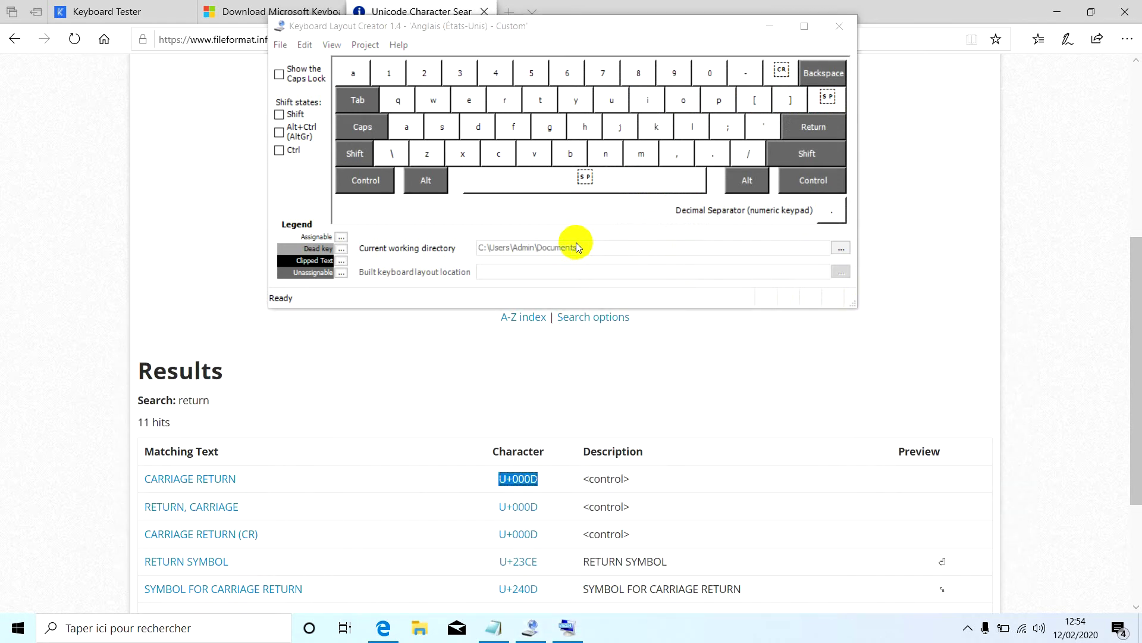
left_click(1050, 11)
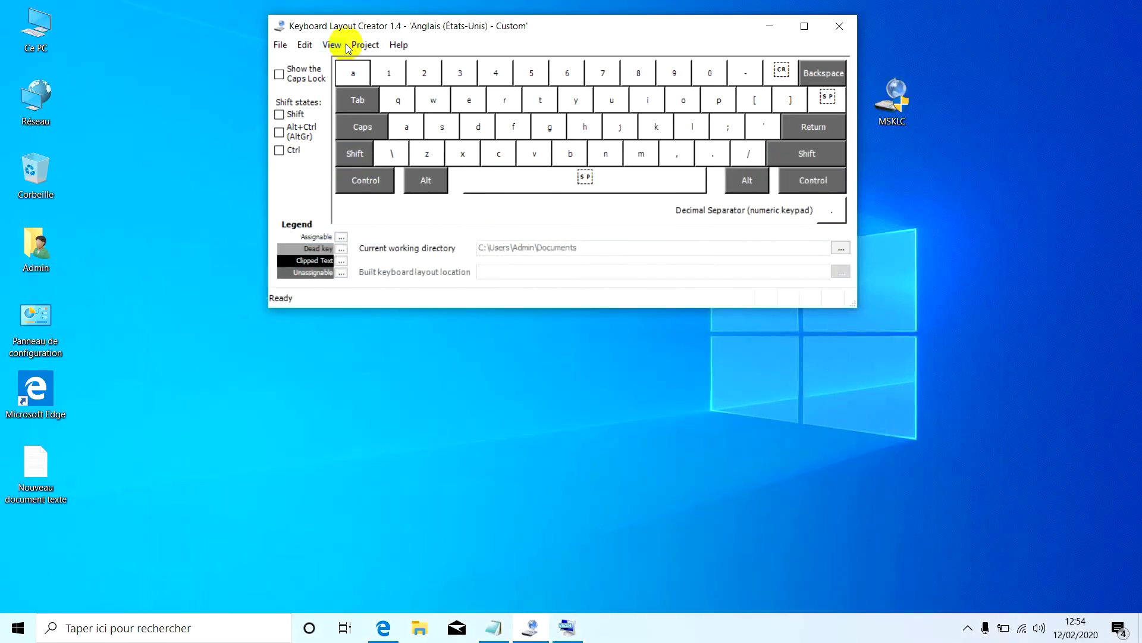
Step: Start validating the layout and agree to review its name, description and language properties
left_click(359, 46)
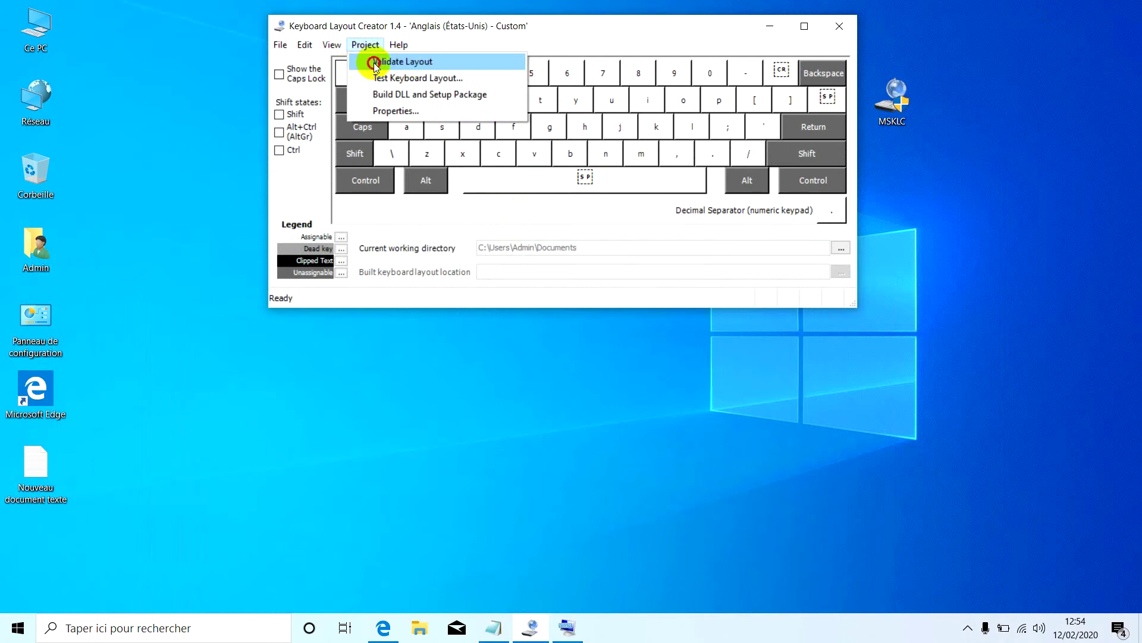
left_click(374, 63)
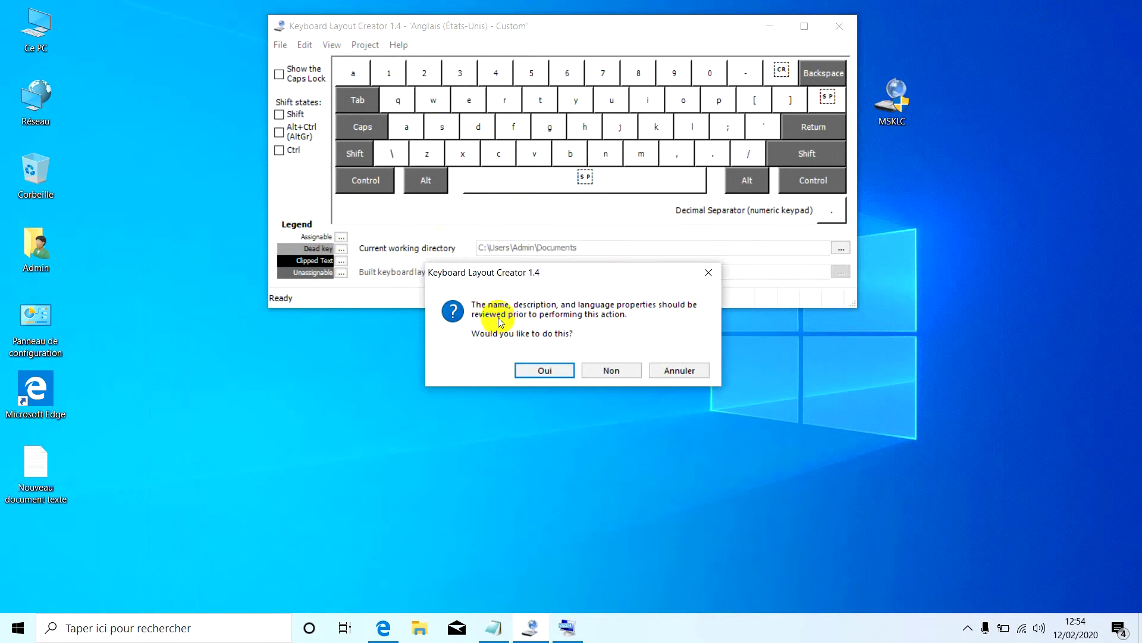
left_click(544, 371)
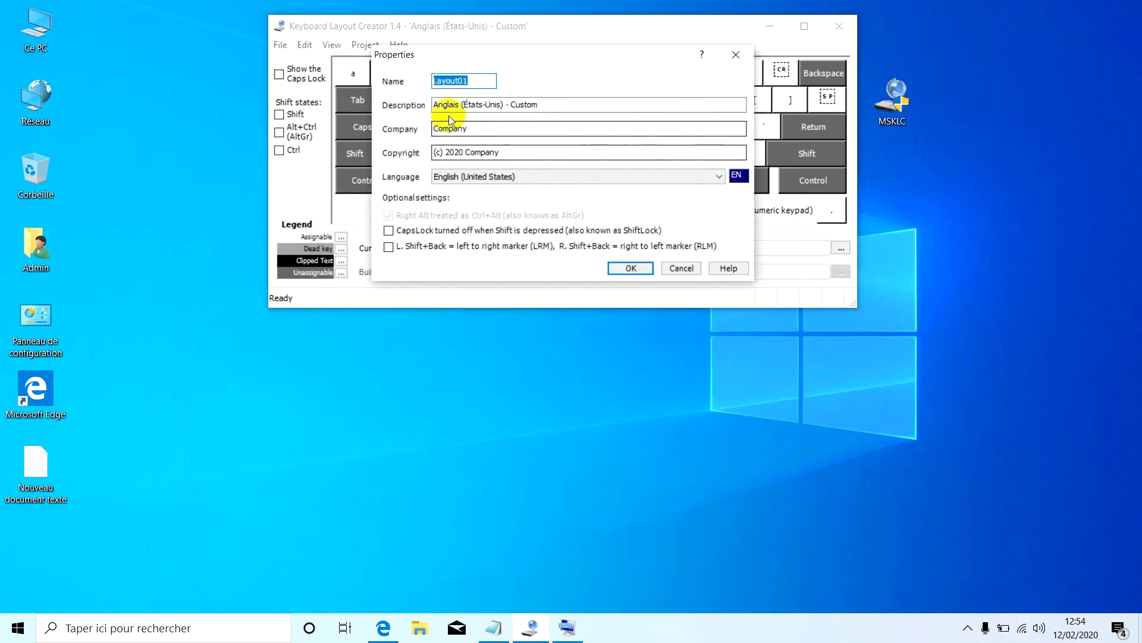
Step: Replace the layout's name in its properties with my-layout
key("BackSpace")
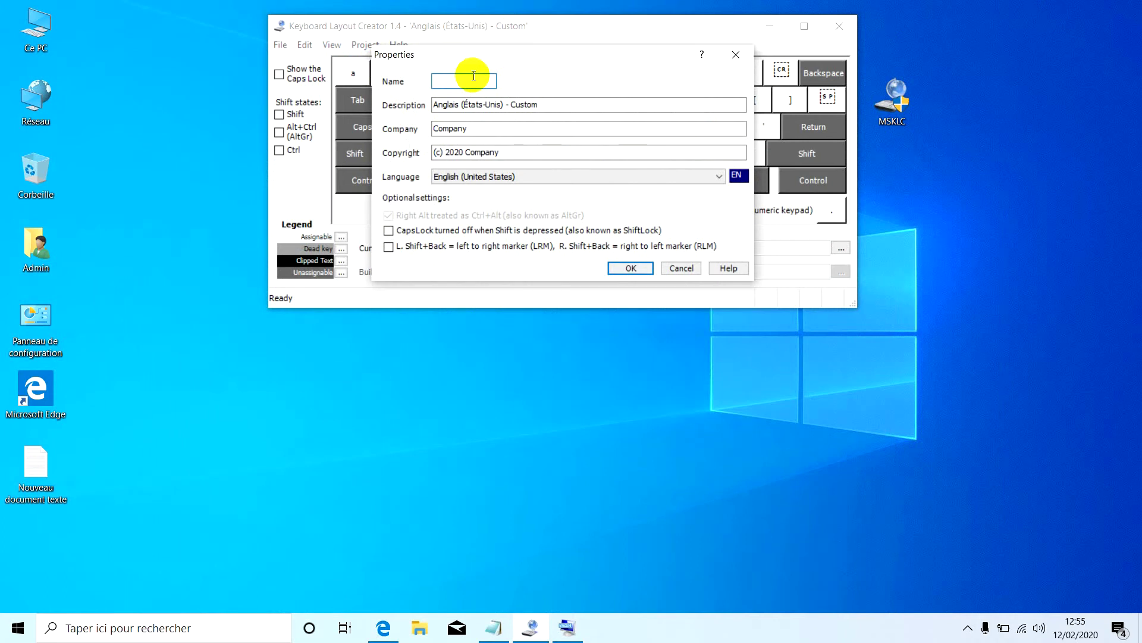
type(",")
type("my")
type("-lay")
type("out")
Step: Change the layout's description to "Anglais (États-Unis) - Custumized" and submit the properties
left_click(537, 104)
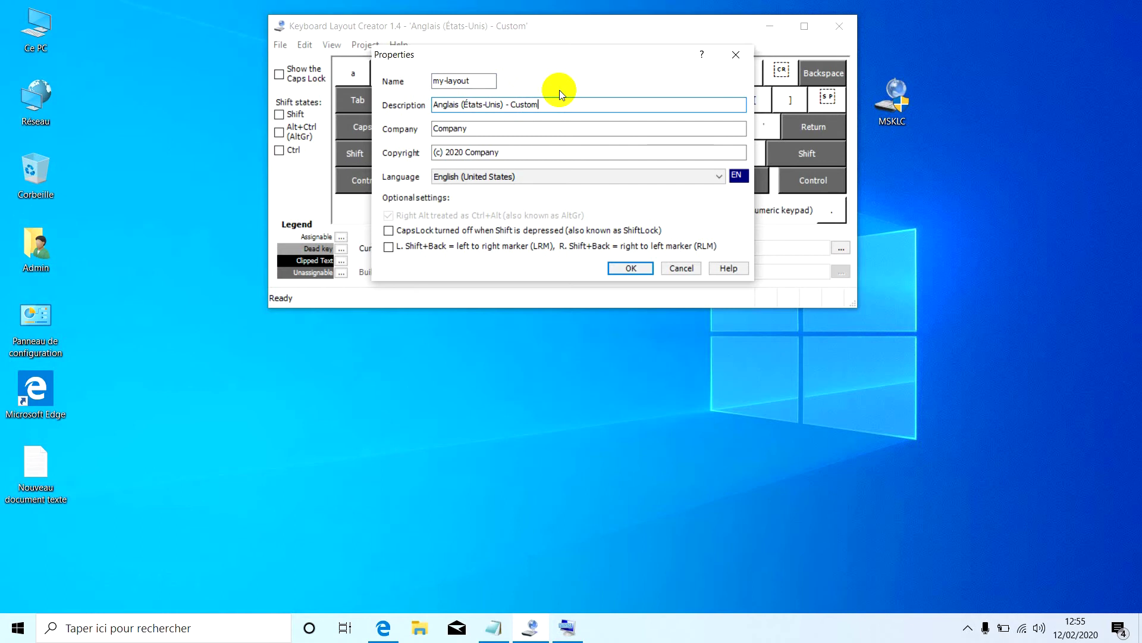
key("BackSpace")
key("BackSpace")
key("BackSpace")
type("tumize")
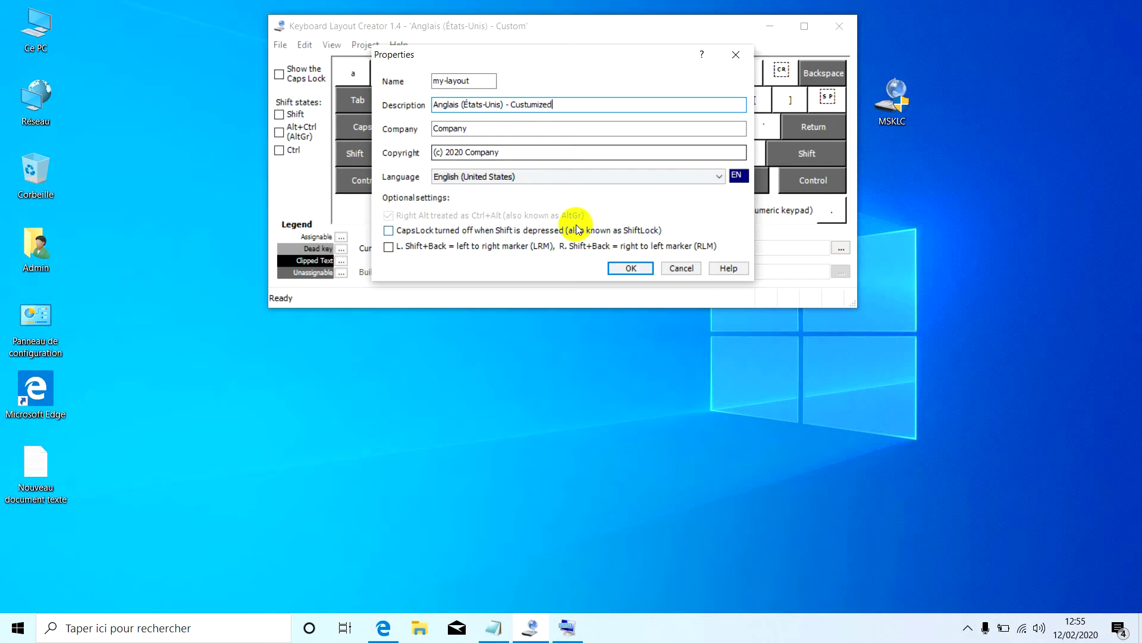
left_click(615, 270)
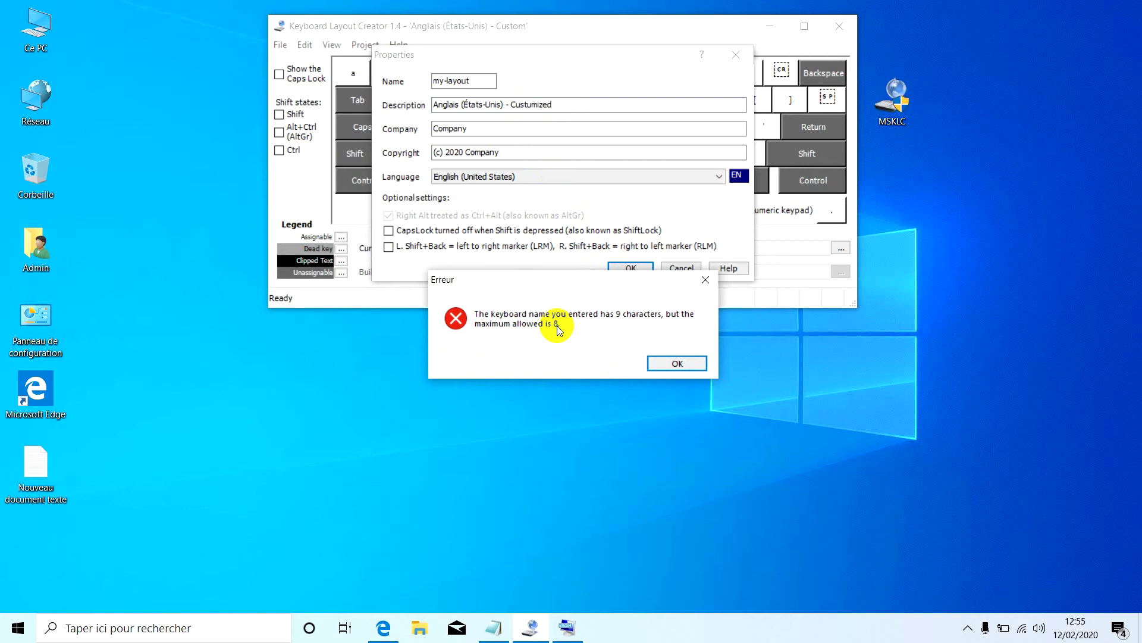
Step: Shorten the layout's name to mylayout, accept the properties to run the validation, and decline to see the log
left_click(656, 364)
left_click(445, 80)
key("Right")
key("BackSpace")
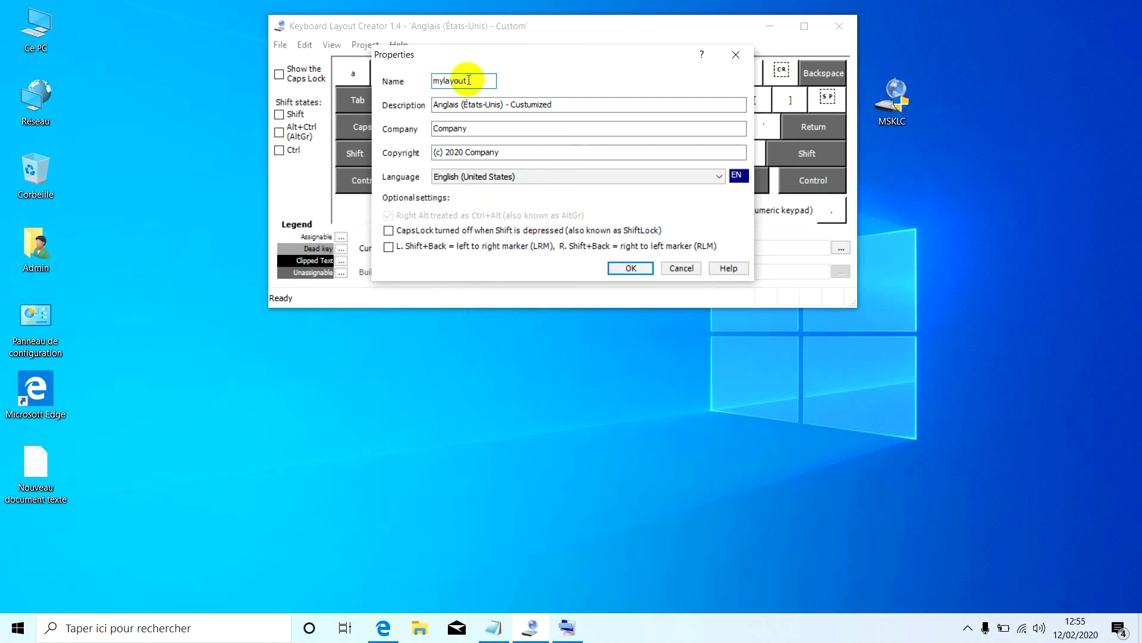
left_click(612, 269)
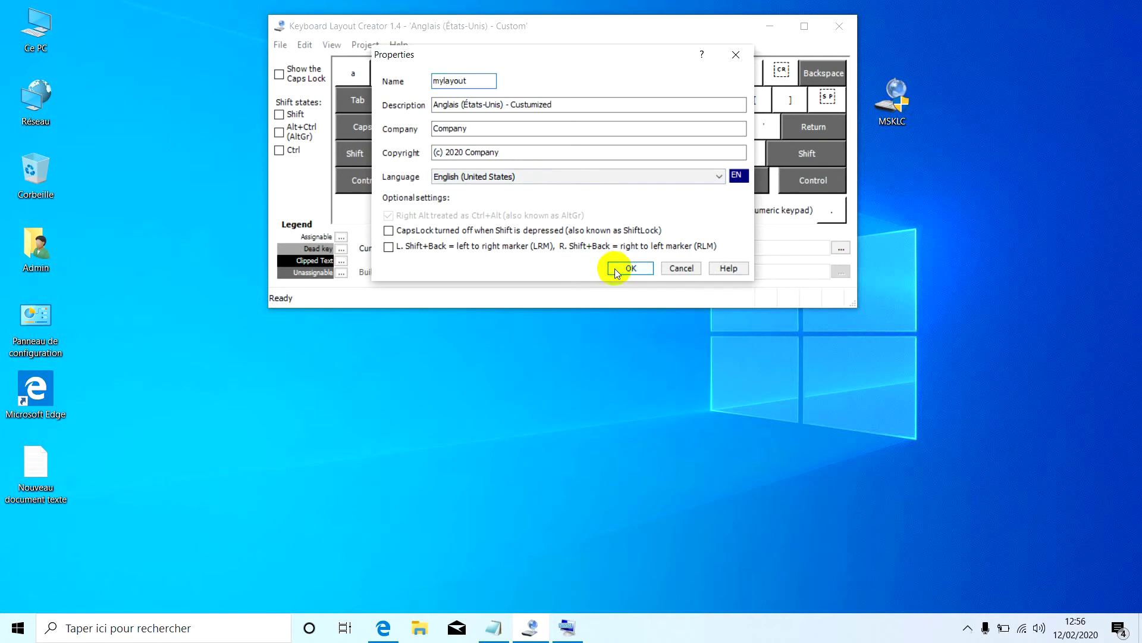
left_click(615, 269)
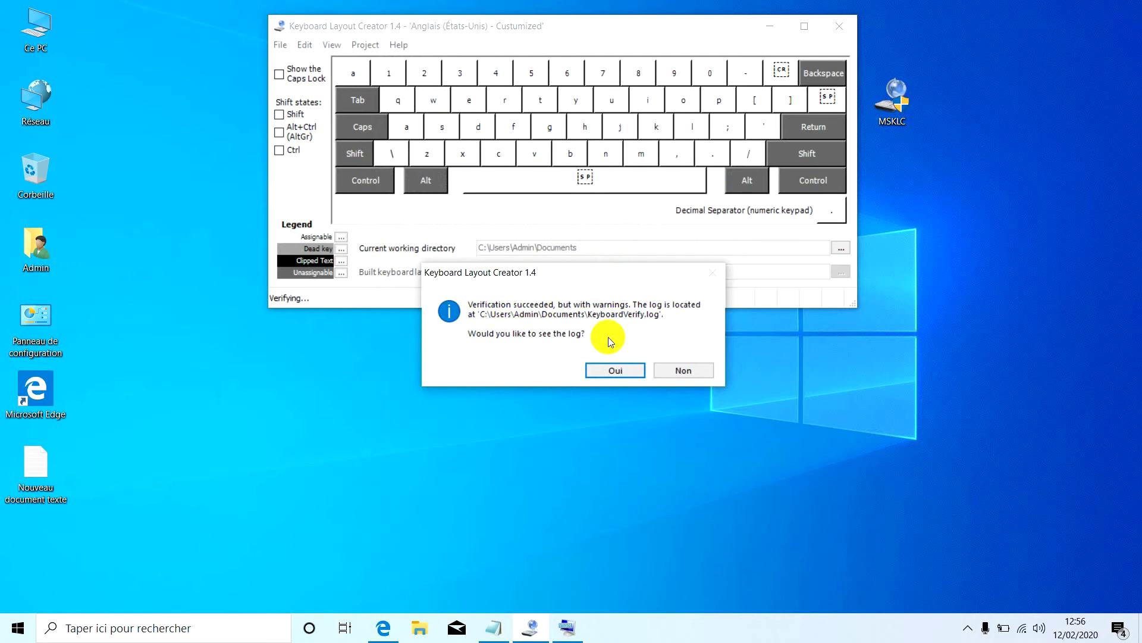
left_click(660, 369)
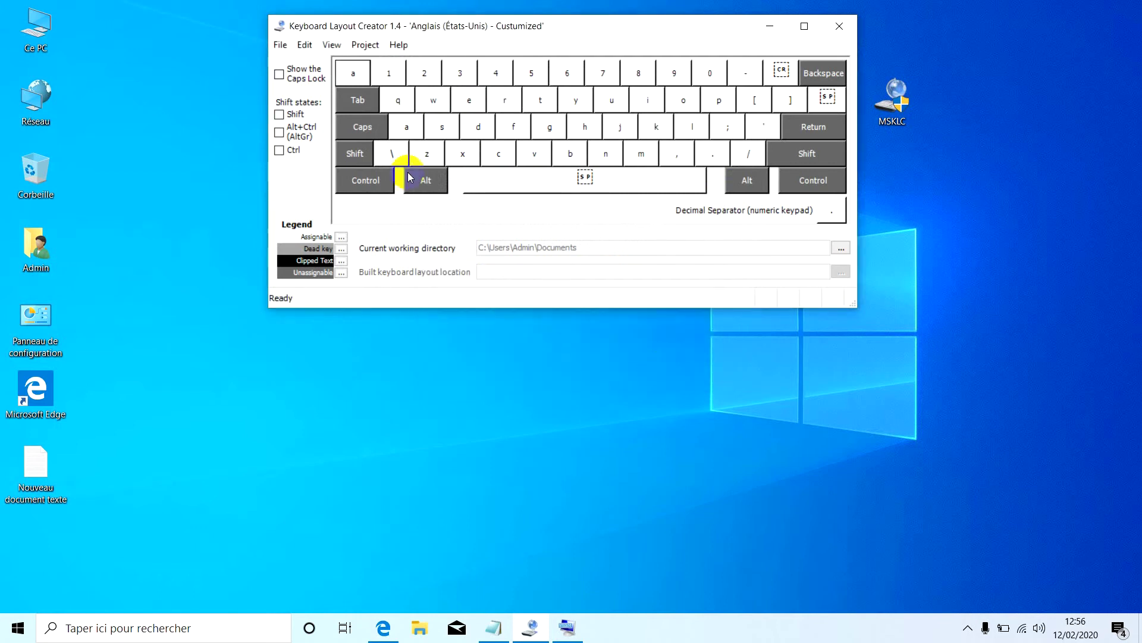
Step: Build the layout's DLL and setup package and open the directory containing it
left_click(371, 45)
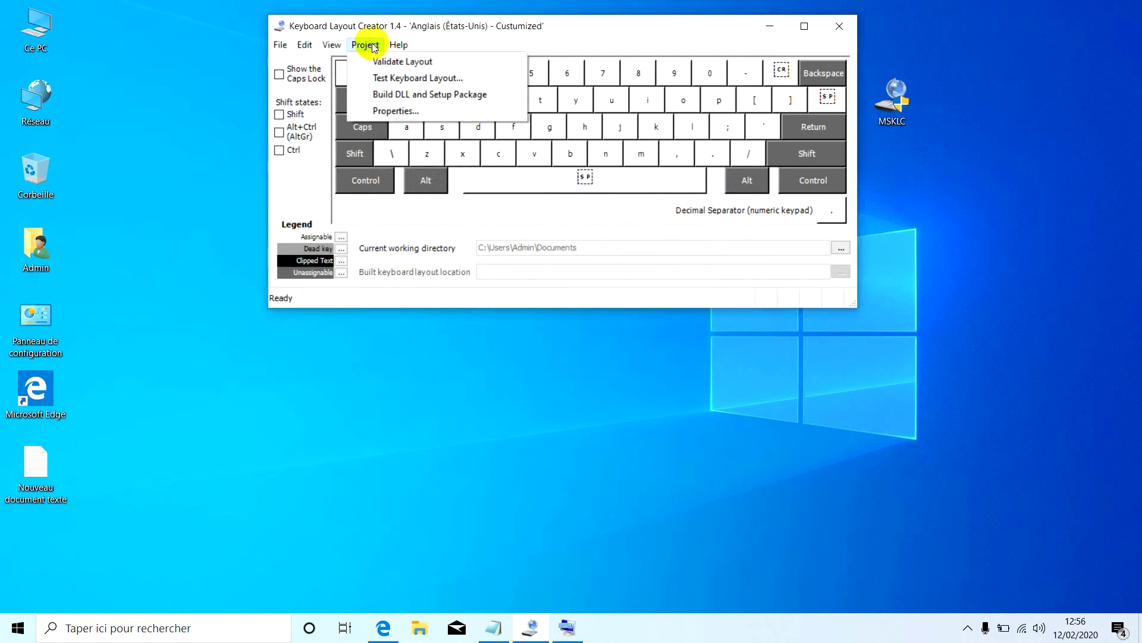
left_click(418, 95)
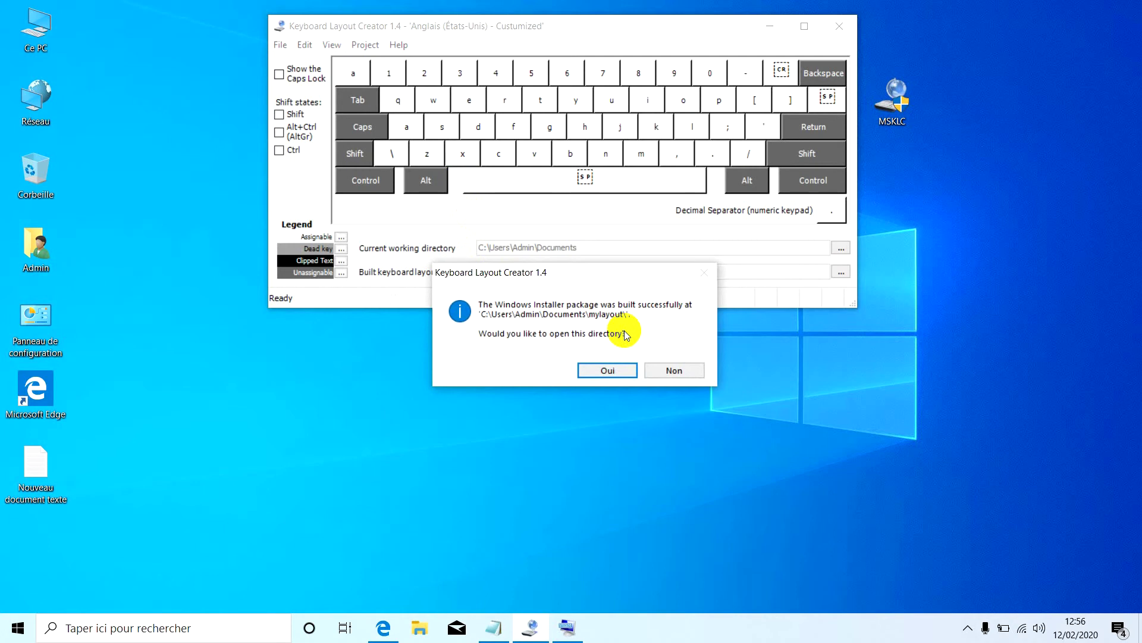
left_click(602, 370)
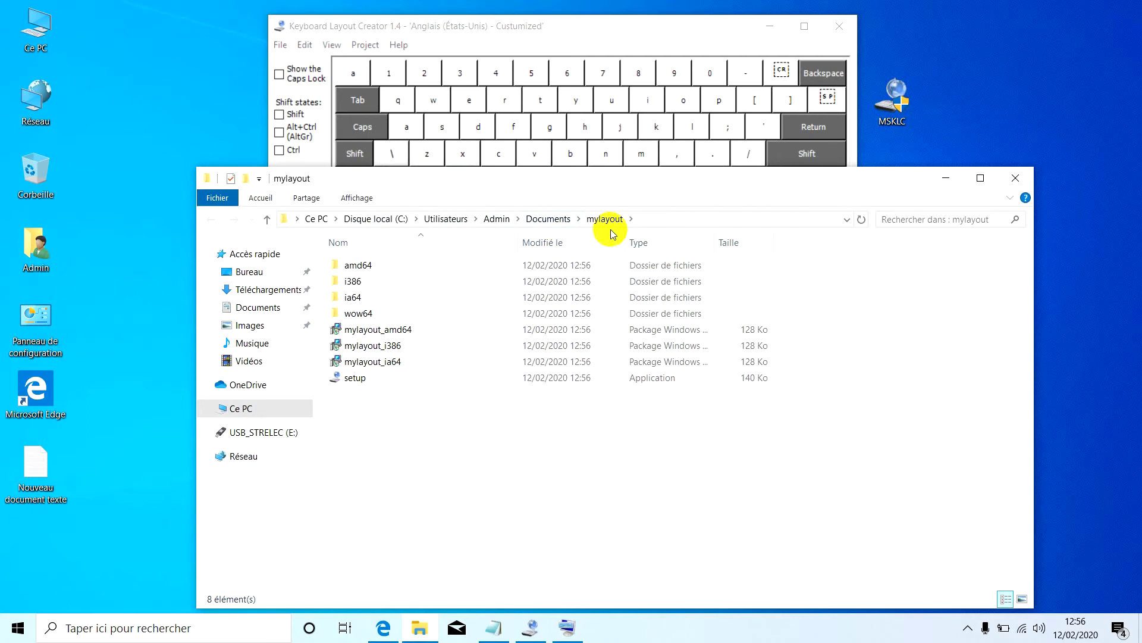
Step: Install the custom layout with the setup application in the mylayout folder, closing the on-screen keyboard and the finished installer
left_click(358, 380)
double_click(358, 380)
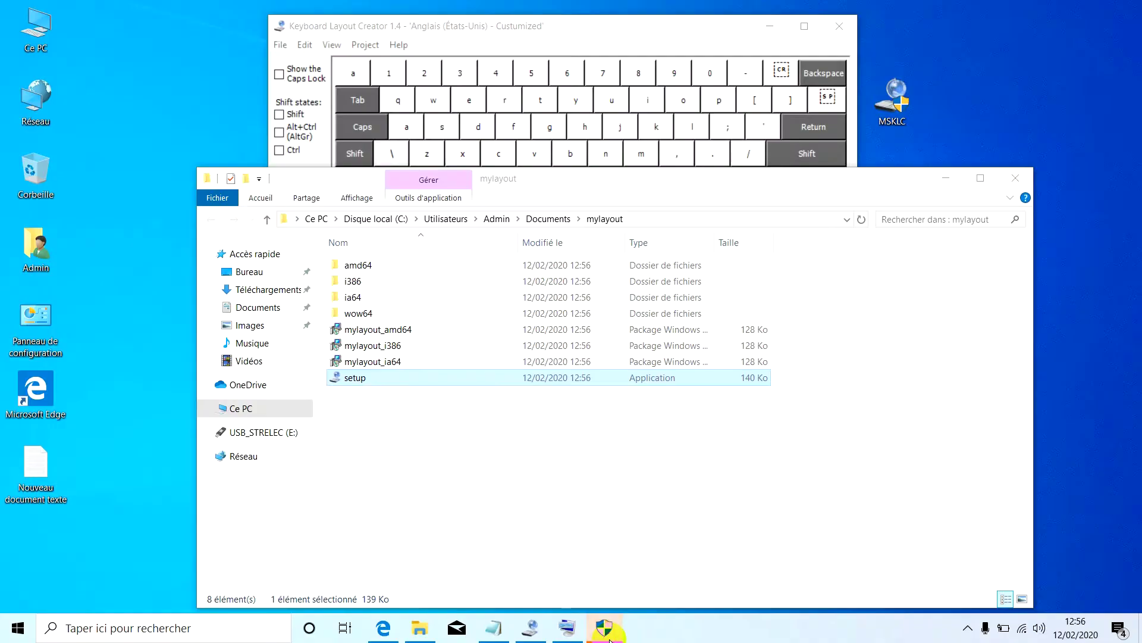
left_click(610, 639)
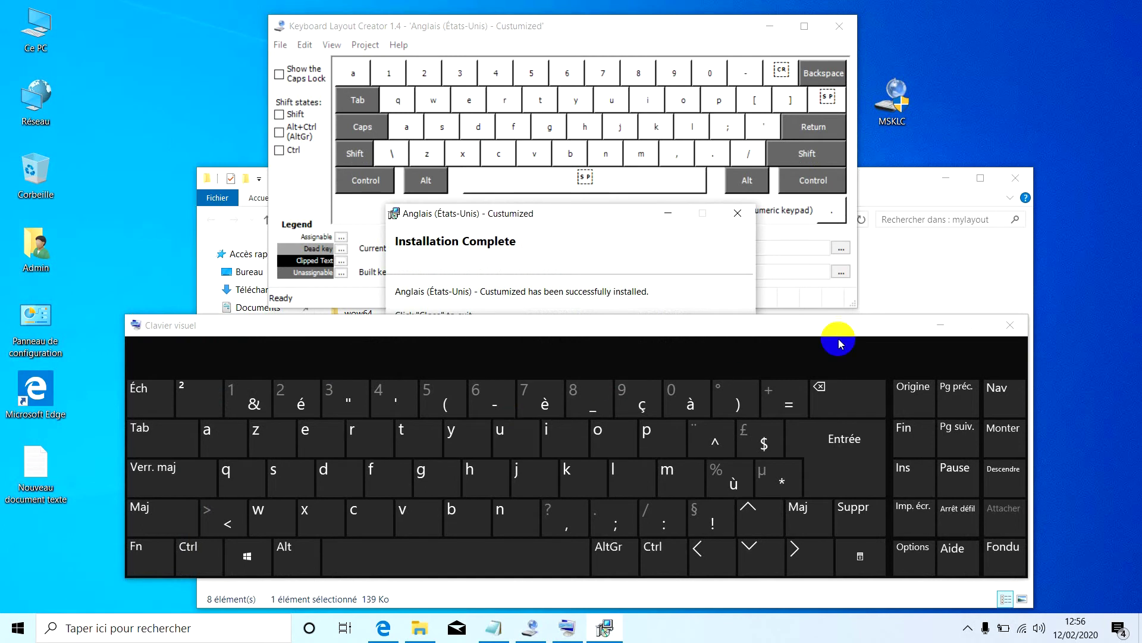
left_click(998, 327)
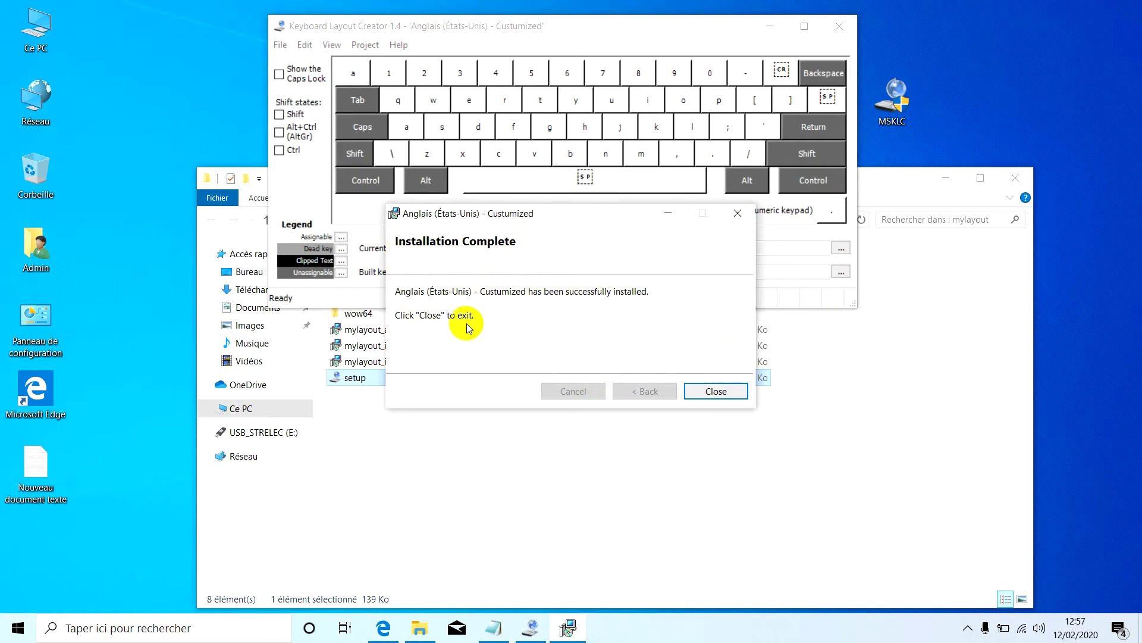
left_click(712, 391)
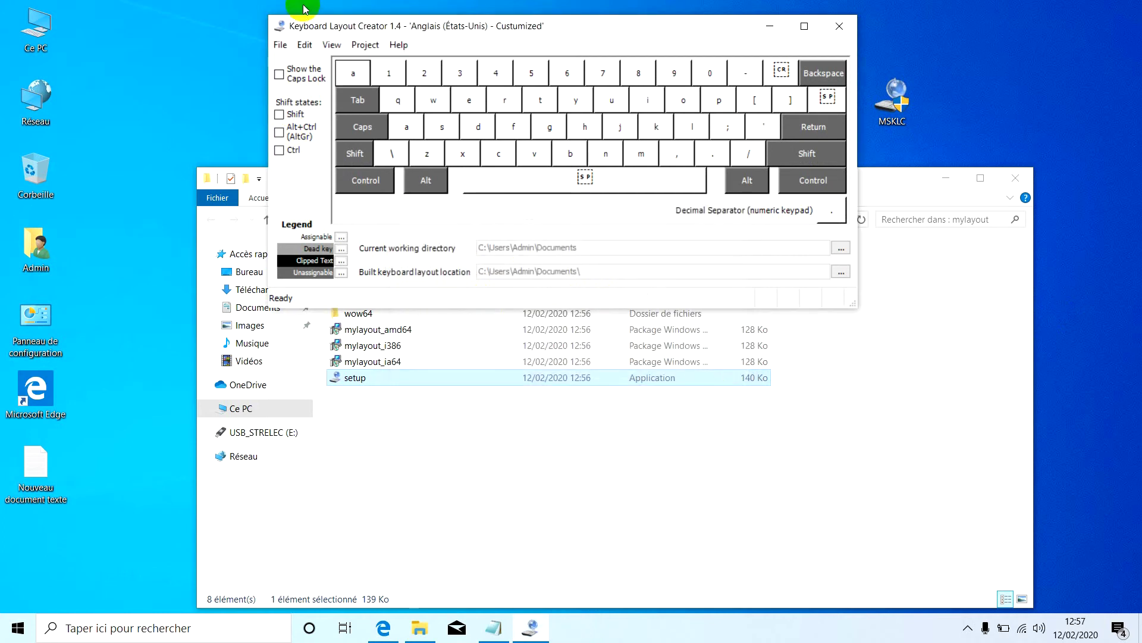
Step: Start saving the layout's source file and go into the mylayout folder within Documents
left_click(278, 46)
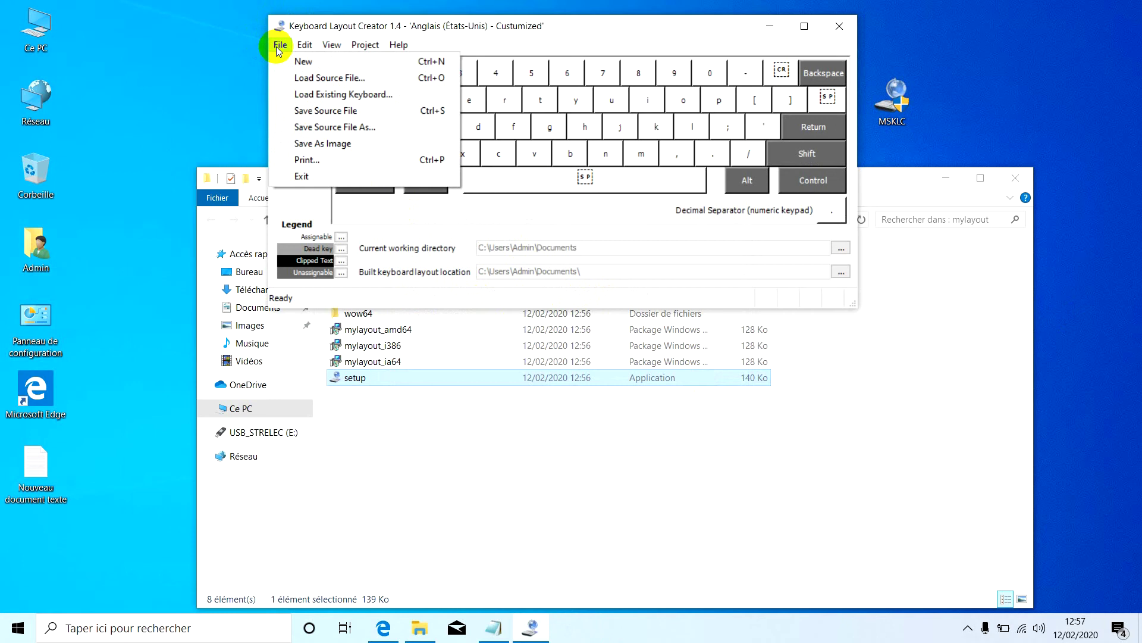
left_click(324, 110)
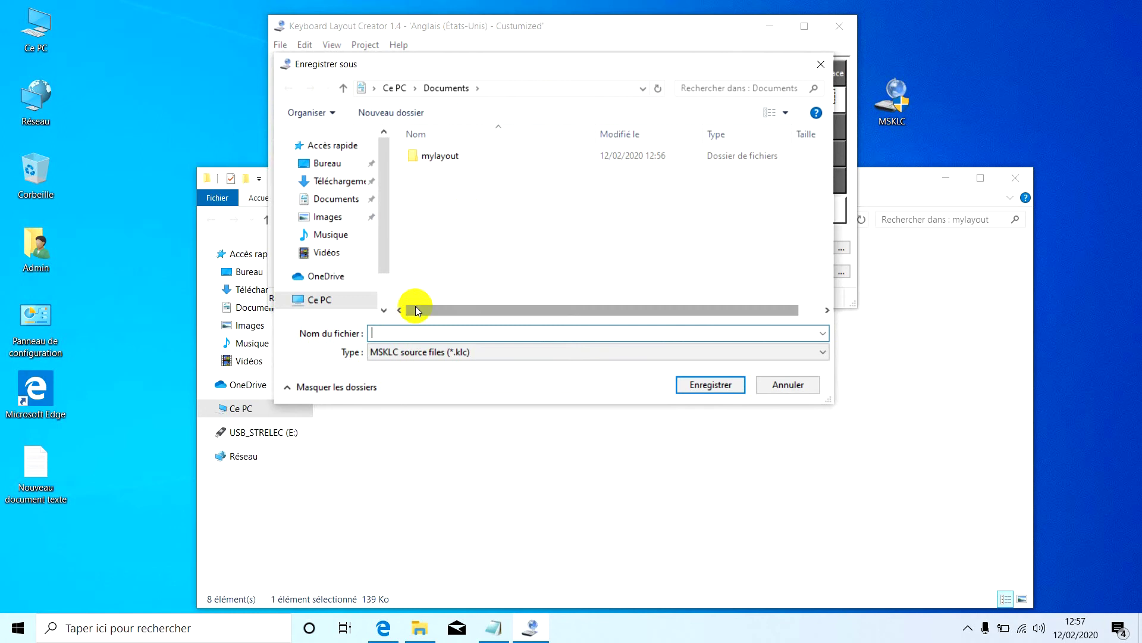
left_click(403, 331)
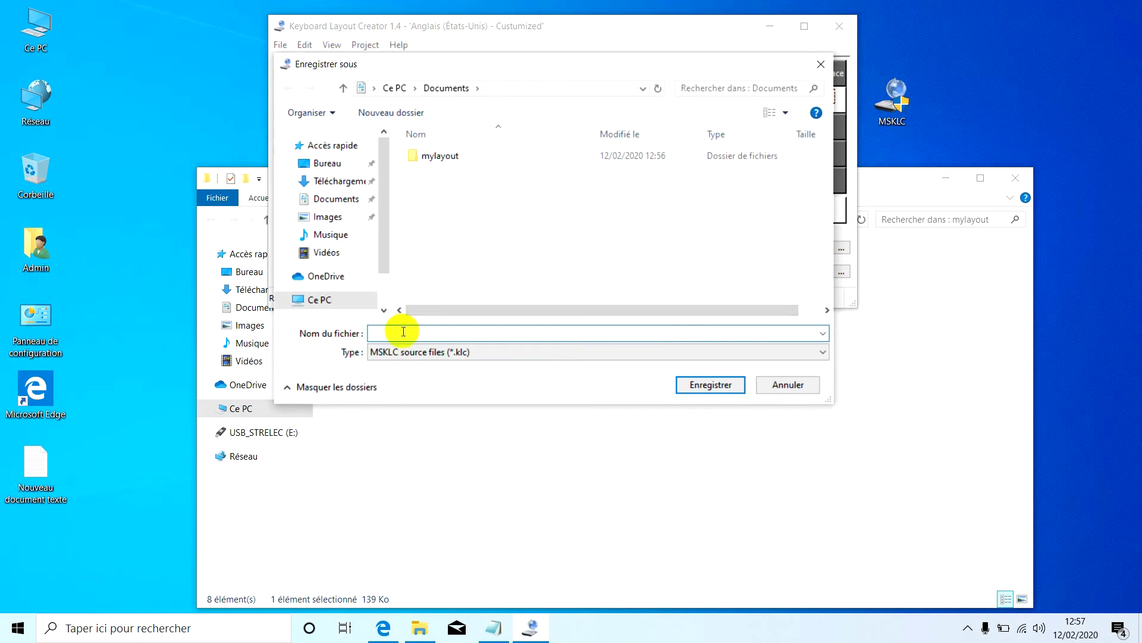
type("m")
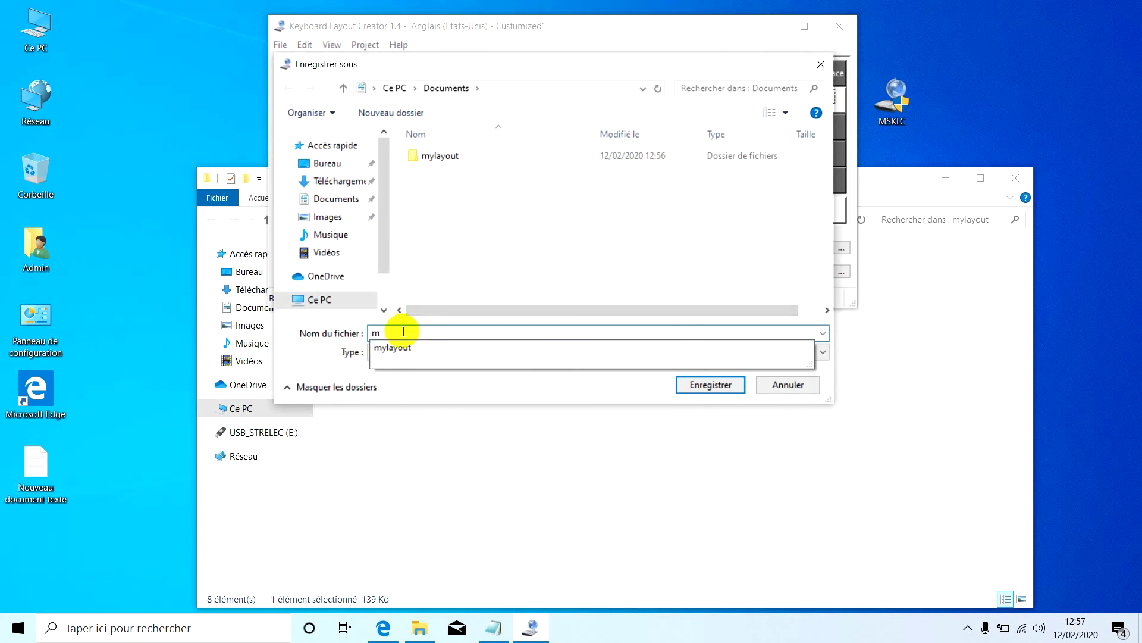
key("Down")
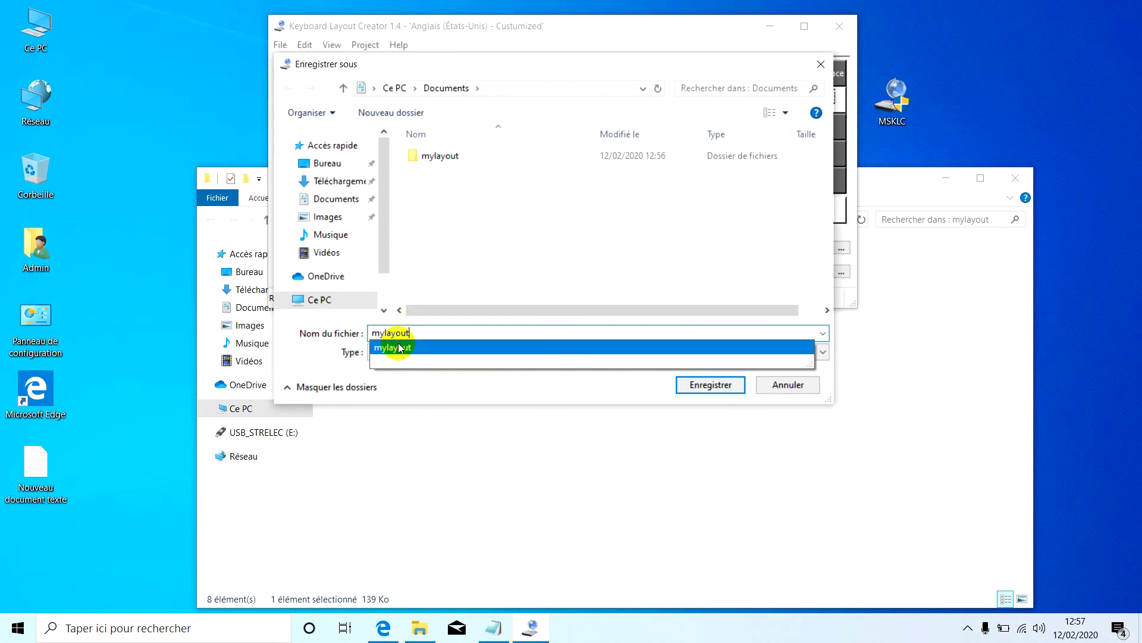
left_click(424, 332)
left_click(486, 238)
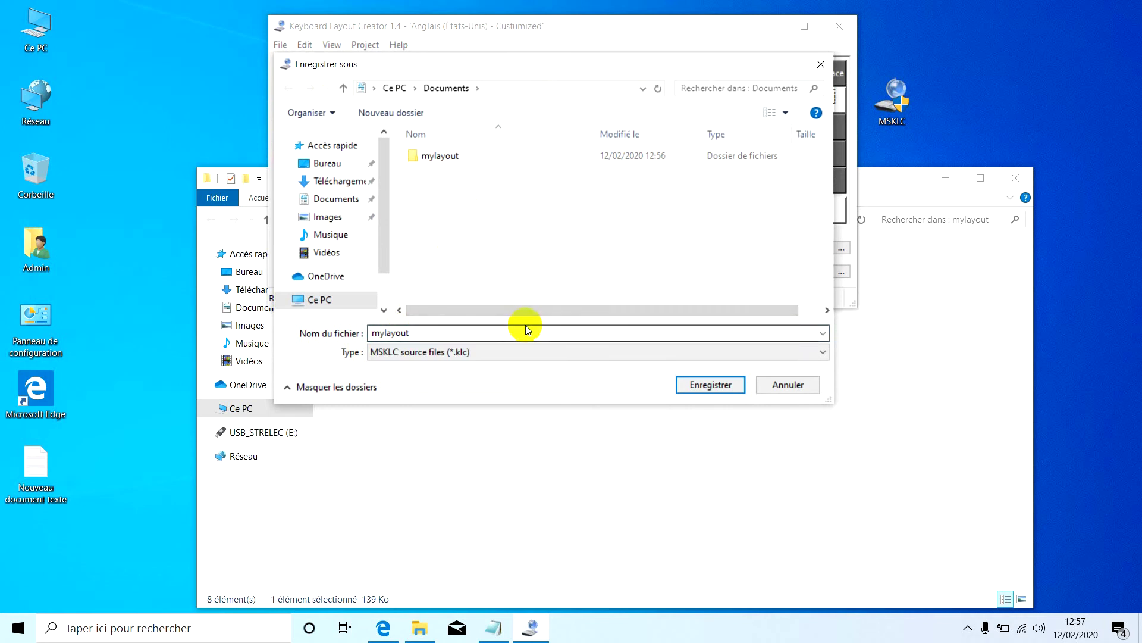
left_click(708, 383)
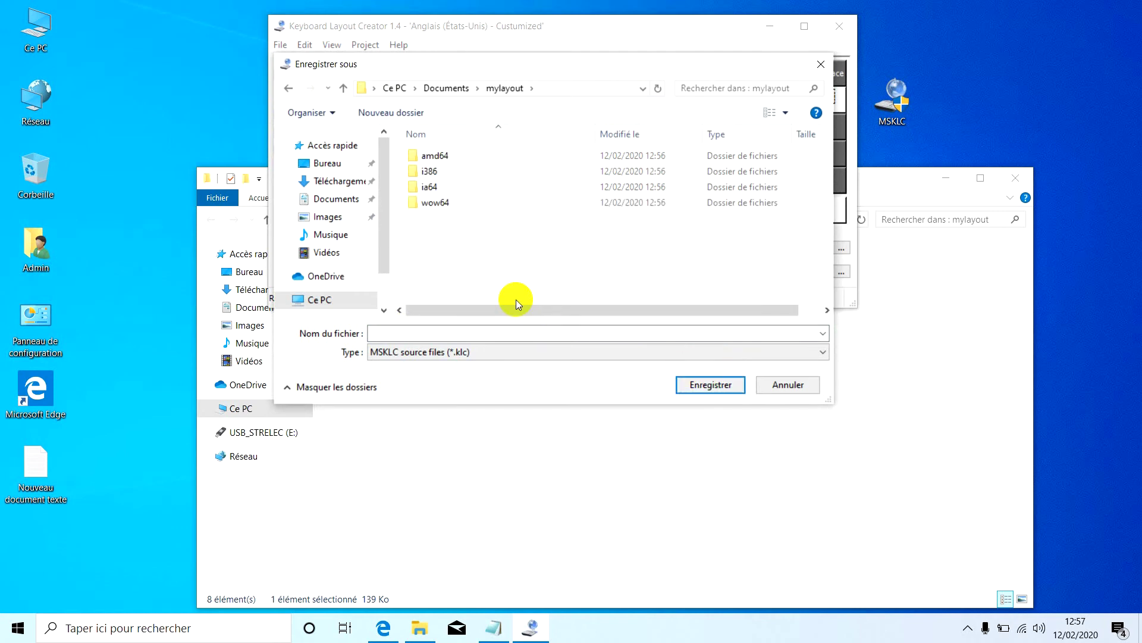
Step: Save the layout as an MSKLC source file named mylyout in the mylayout folder
left_click(427, 336)
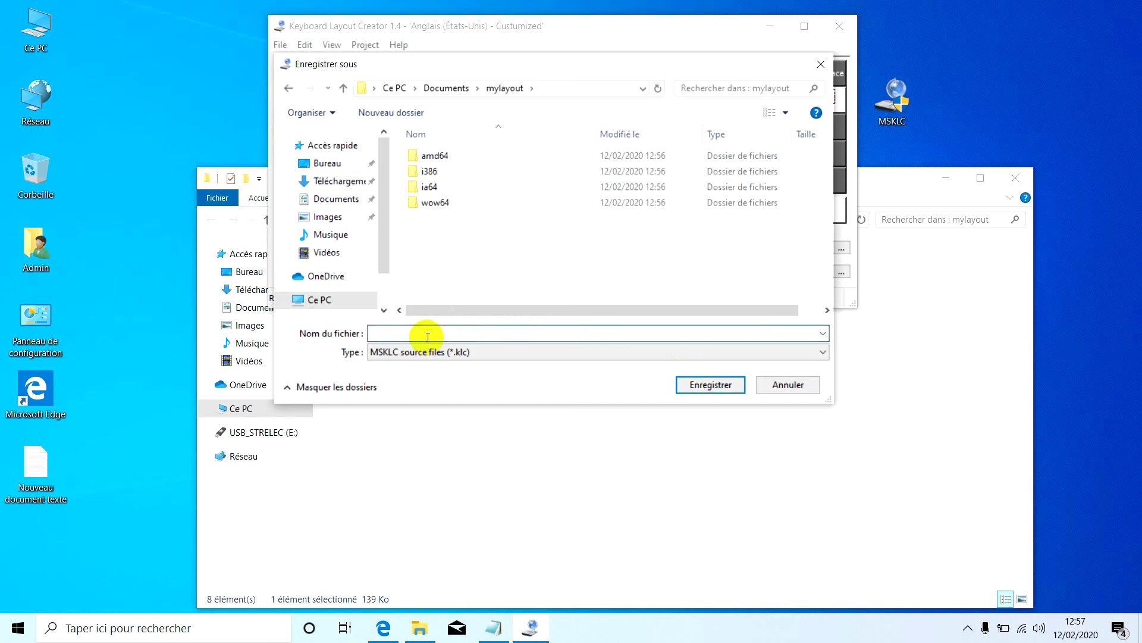
type("m")
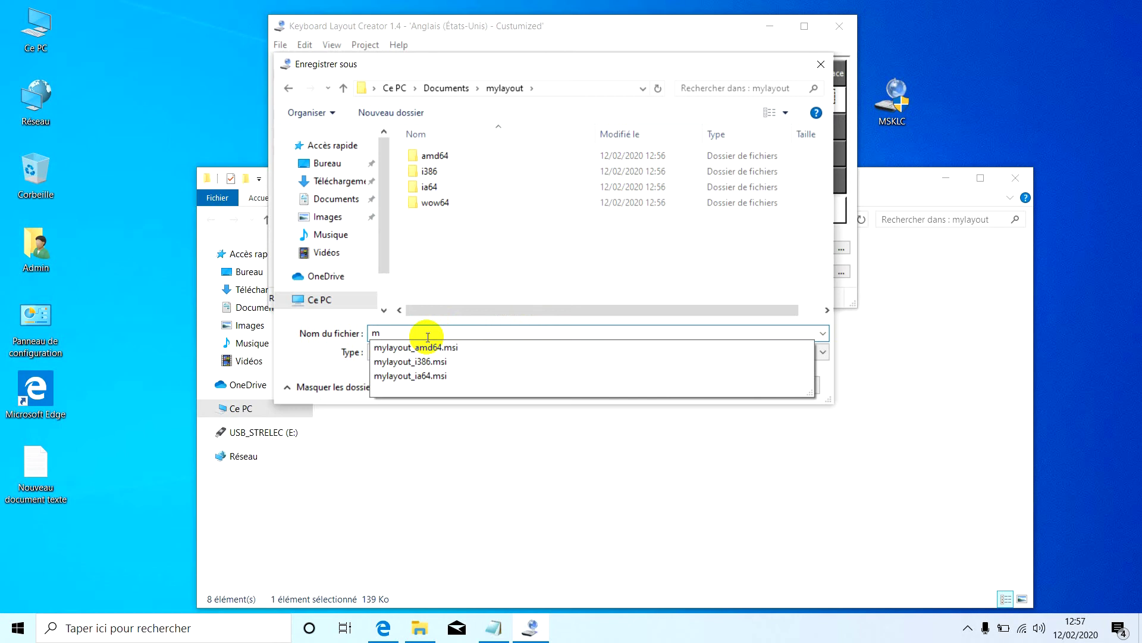
type("ylyout")
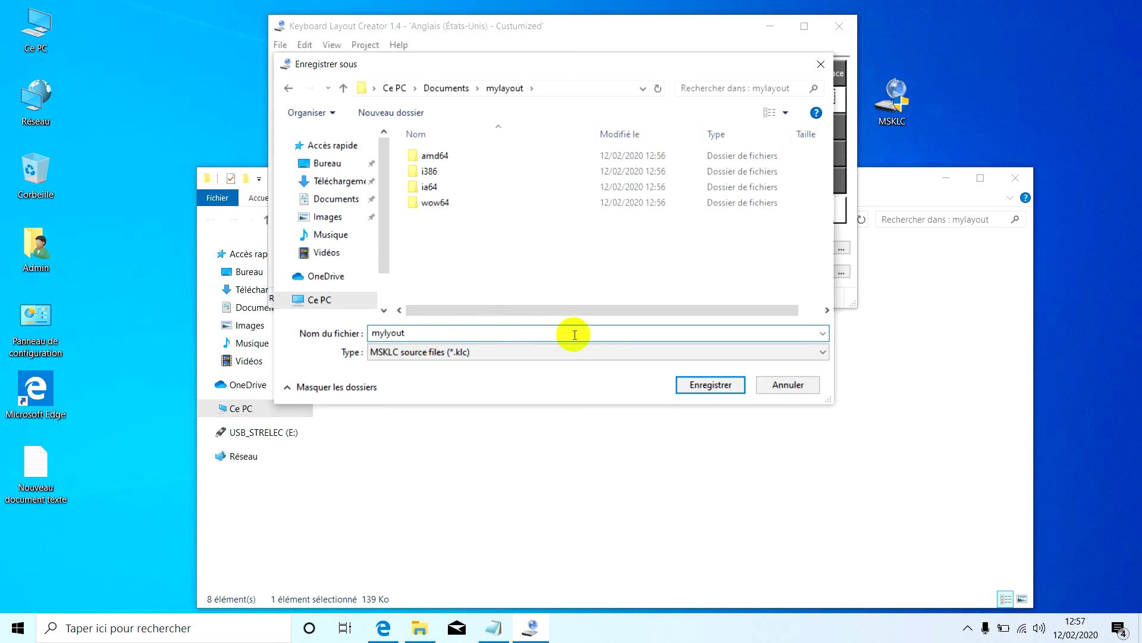
left_click(706, 384)
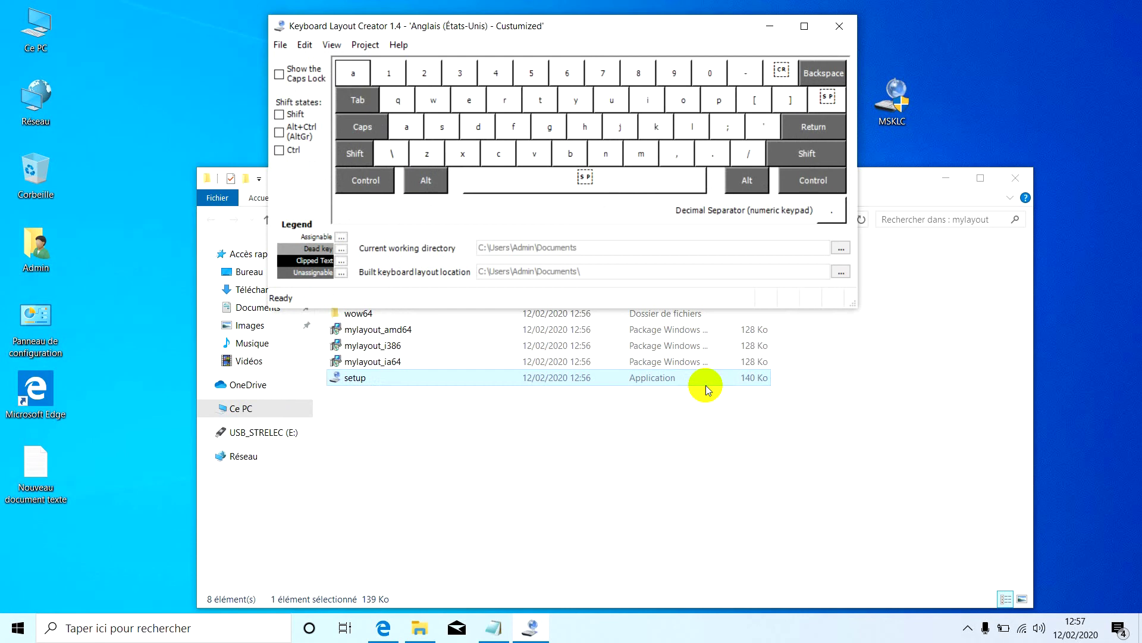
Step: Close the layout editor and the mylayout folder window
left_click(839, 26)
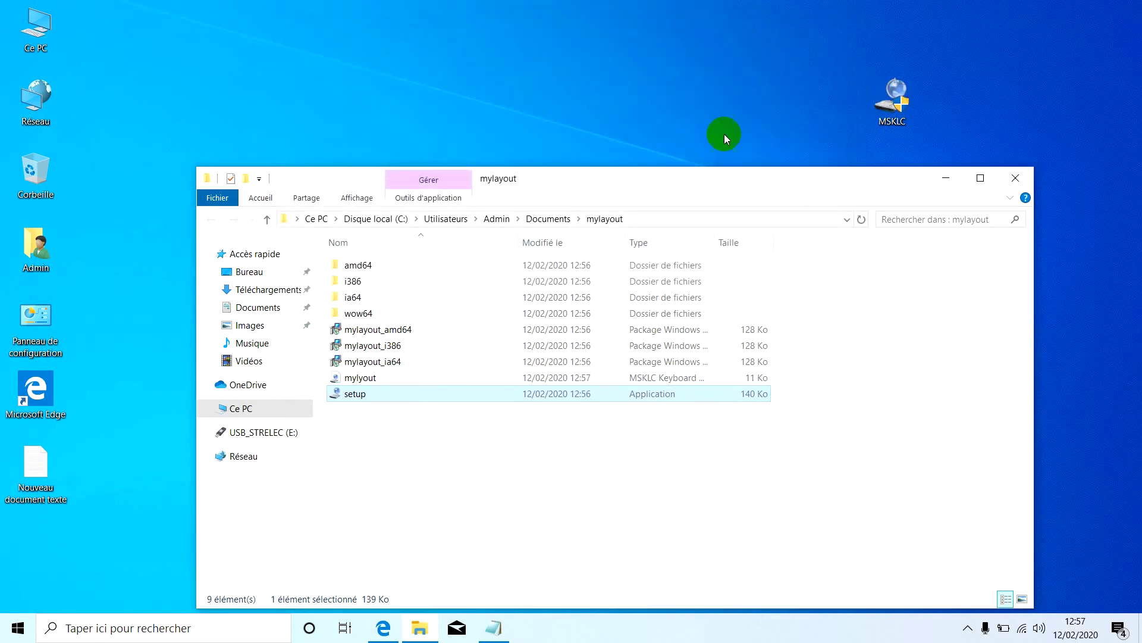
left_click(507, 459)
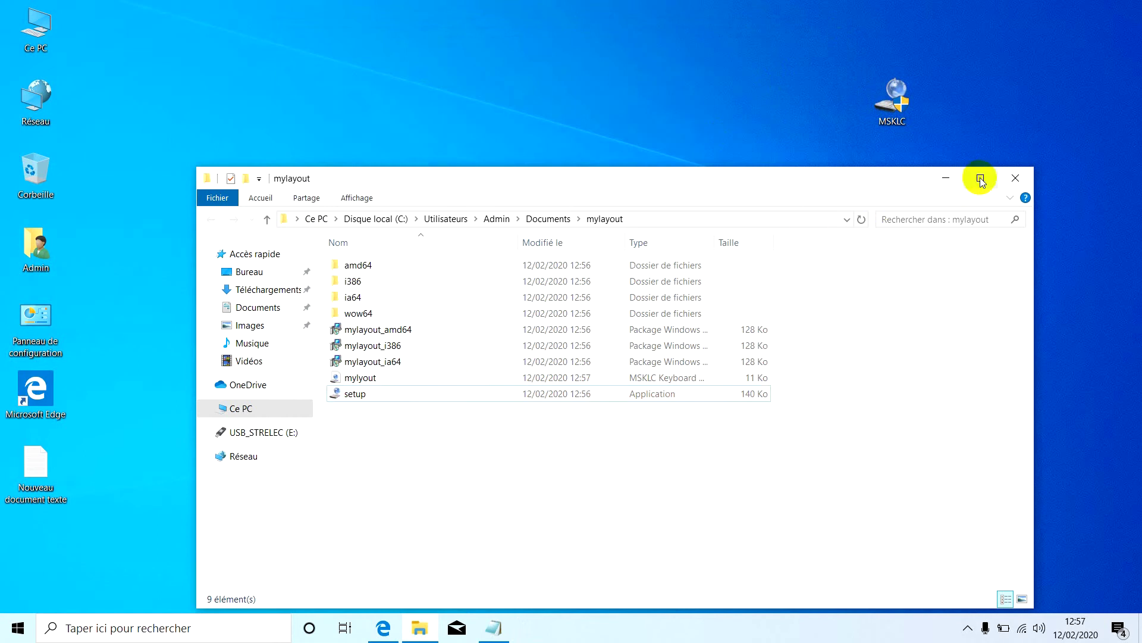
left_click(1015, 181)
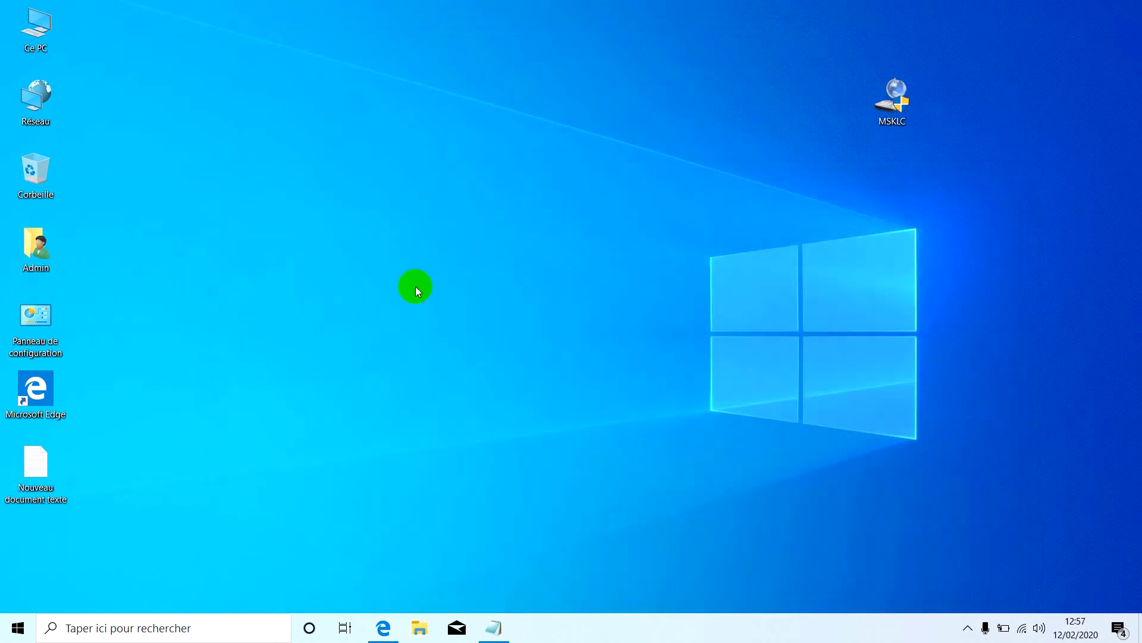
Step: Switch to Windows Settings and open the language options of English (United States) under Heure et langue
left_click(18, 626)
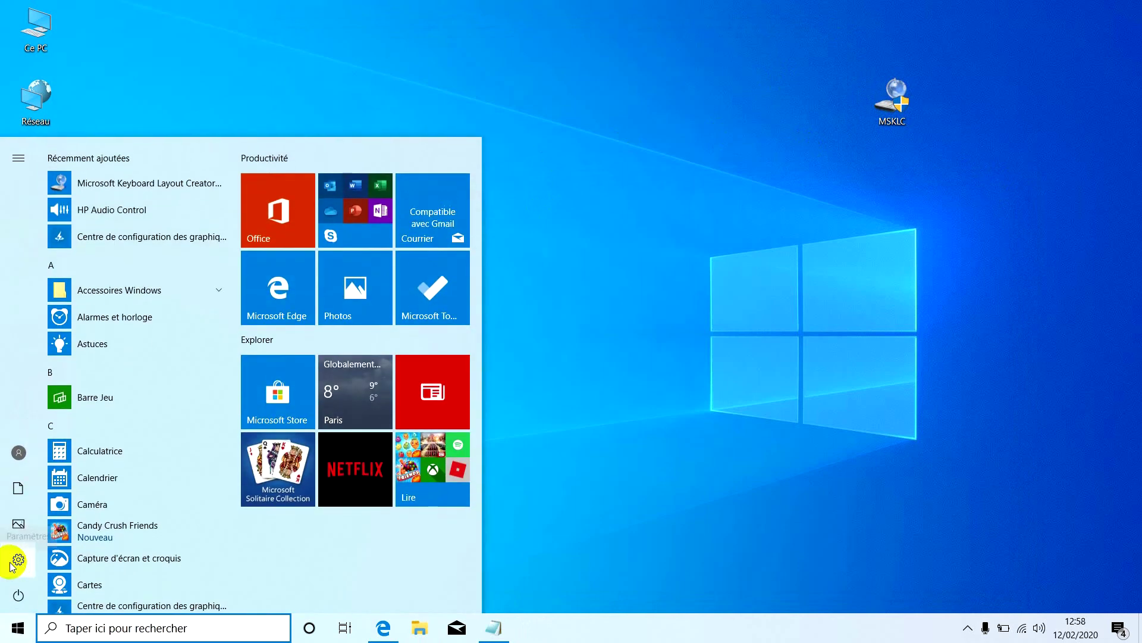
left_click(18, 558)
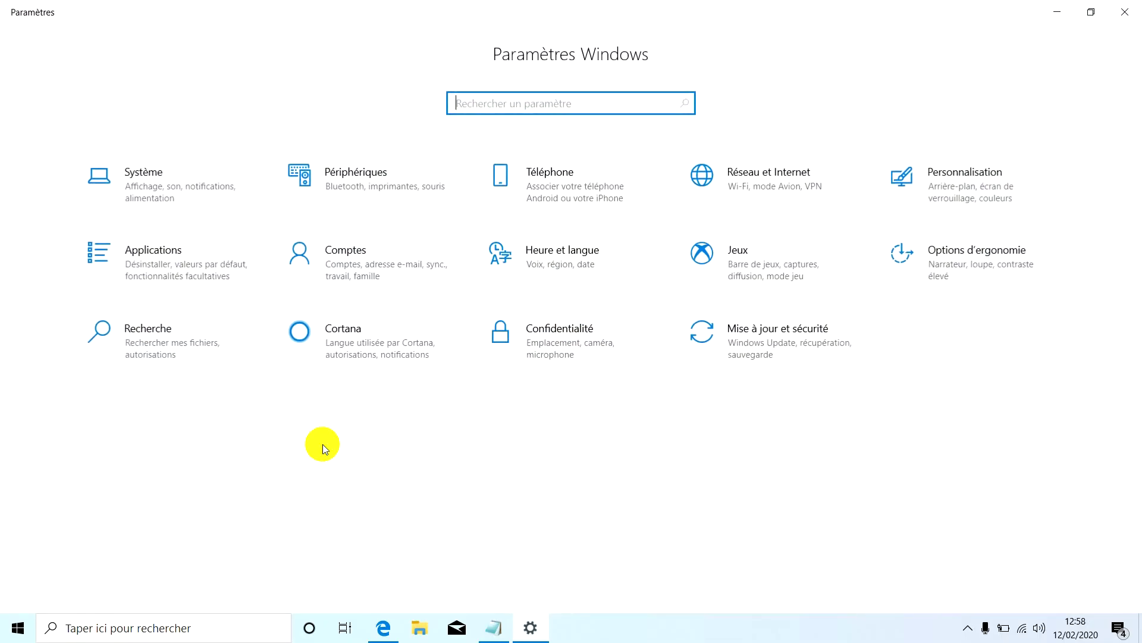
left_click(564, 256)
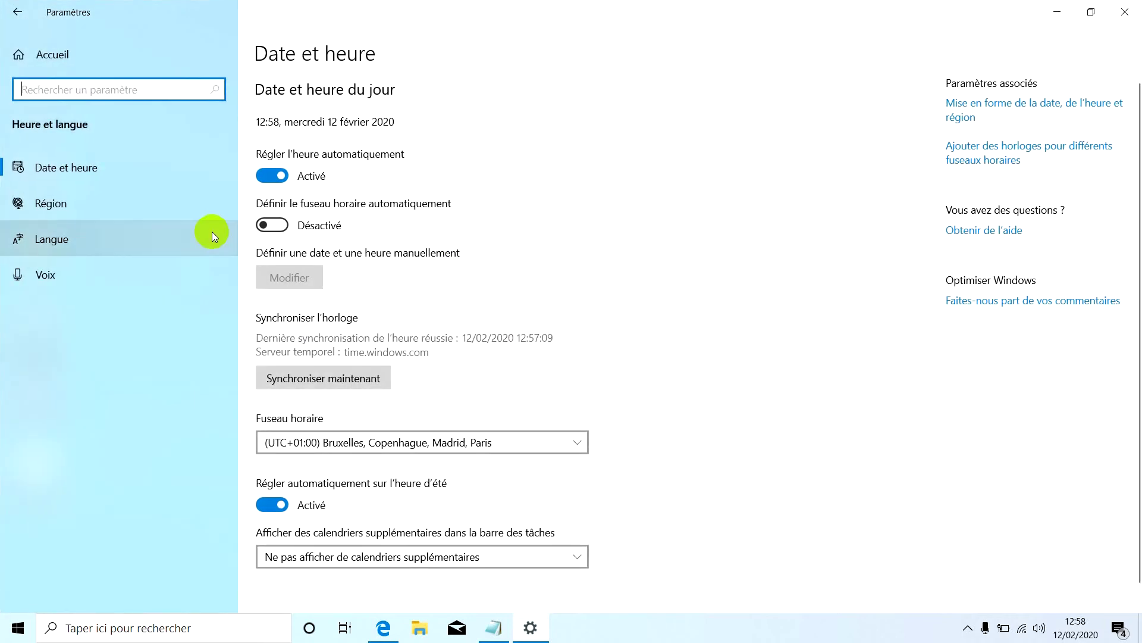
left_click(43, 238)
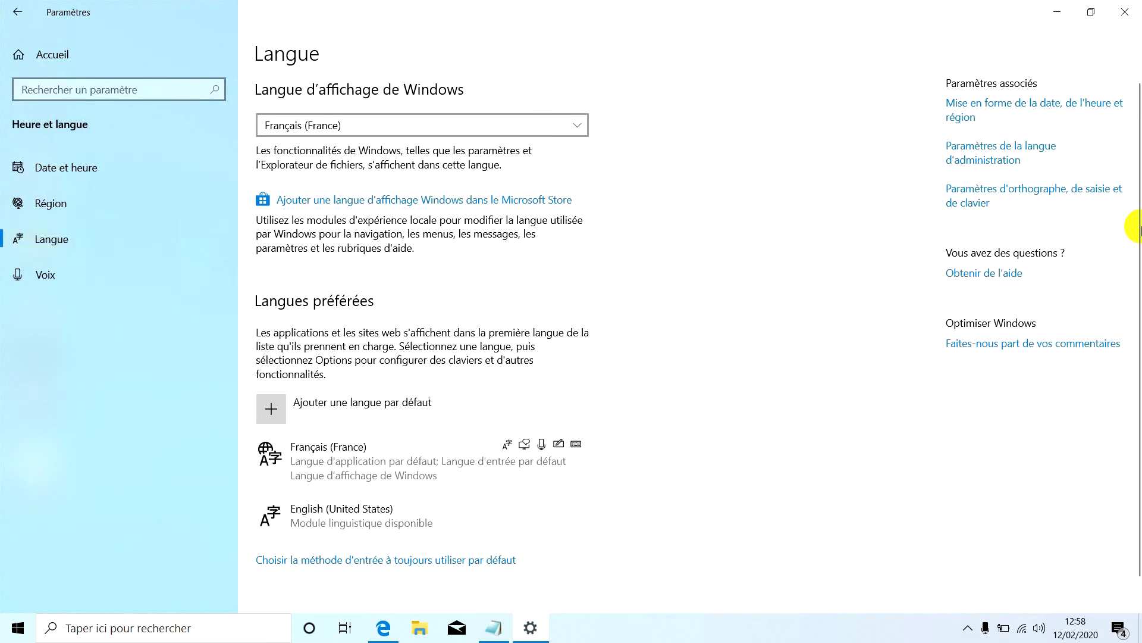
left_click_drag(1137, 228, 1015, 364)
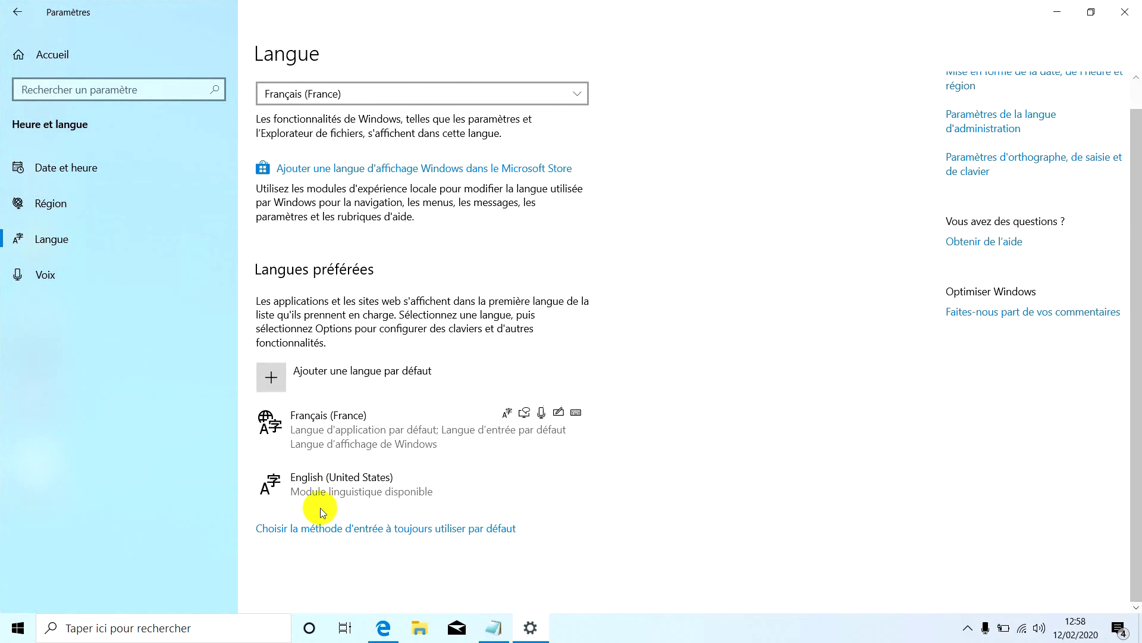
left_click(373, 477)
left_click(483, 530)
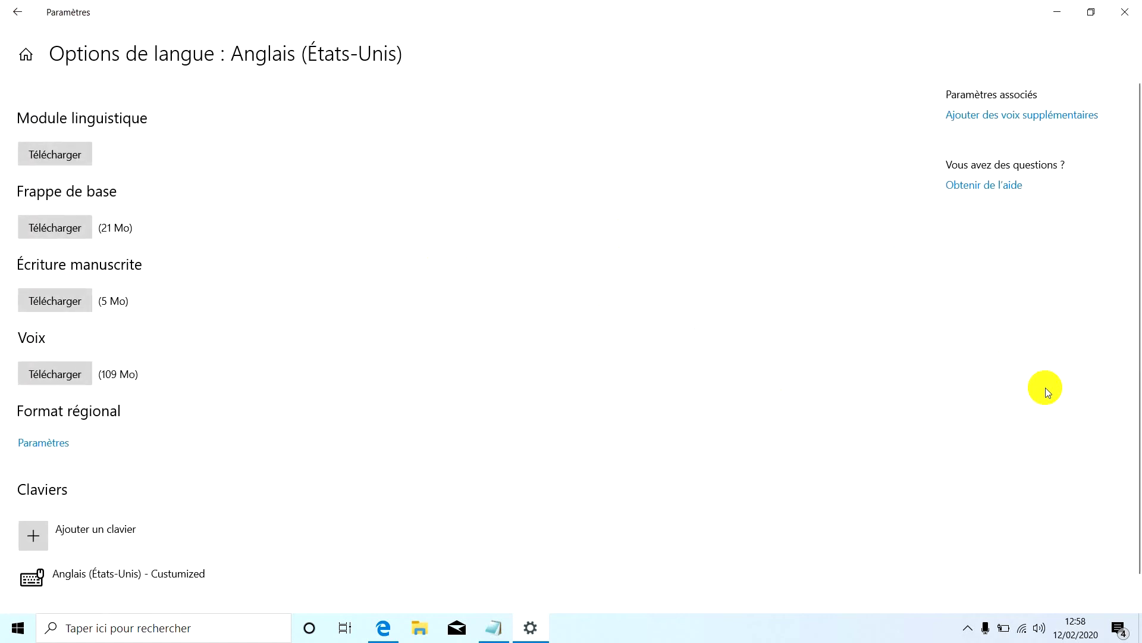
Step: Check the installed Anglais (États-Unis) - Custumized keyboard in the language options, and return to the Langue settings
scroll(1130, 332, "down", 1)
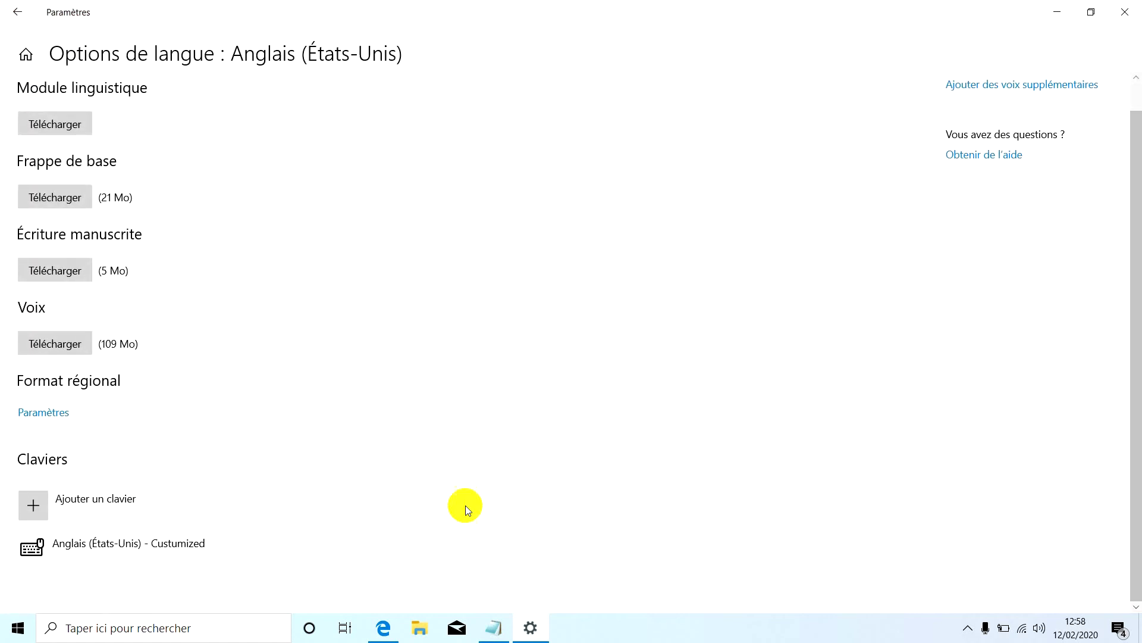
left_click(171, 550)
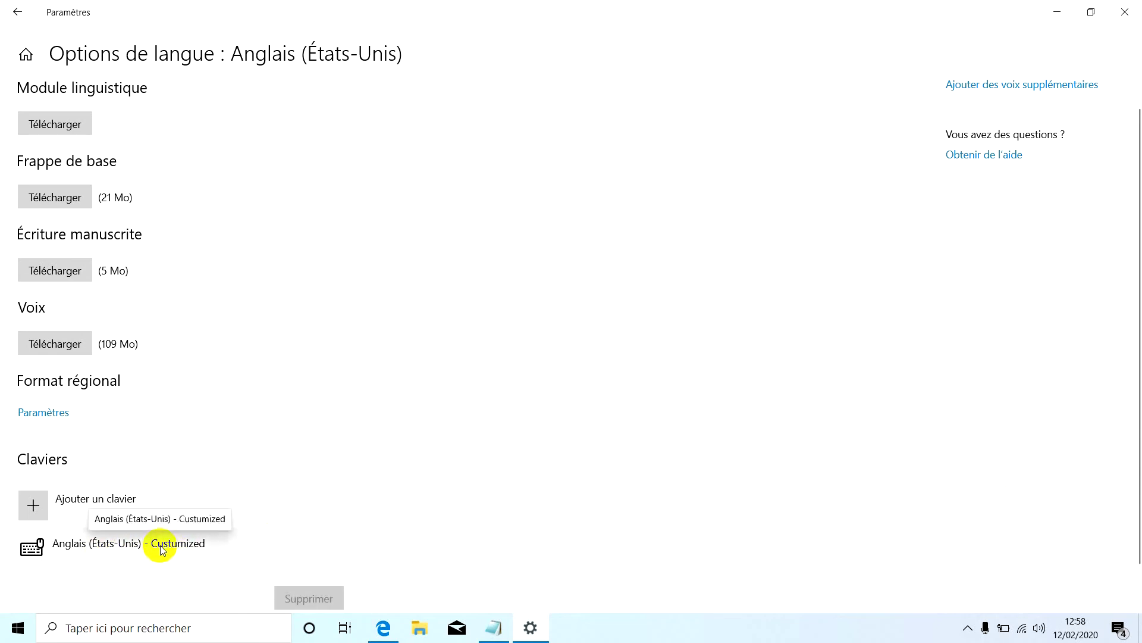
left_click(22, 17)
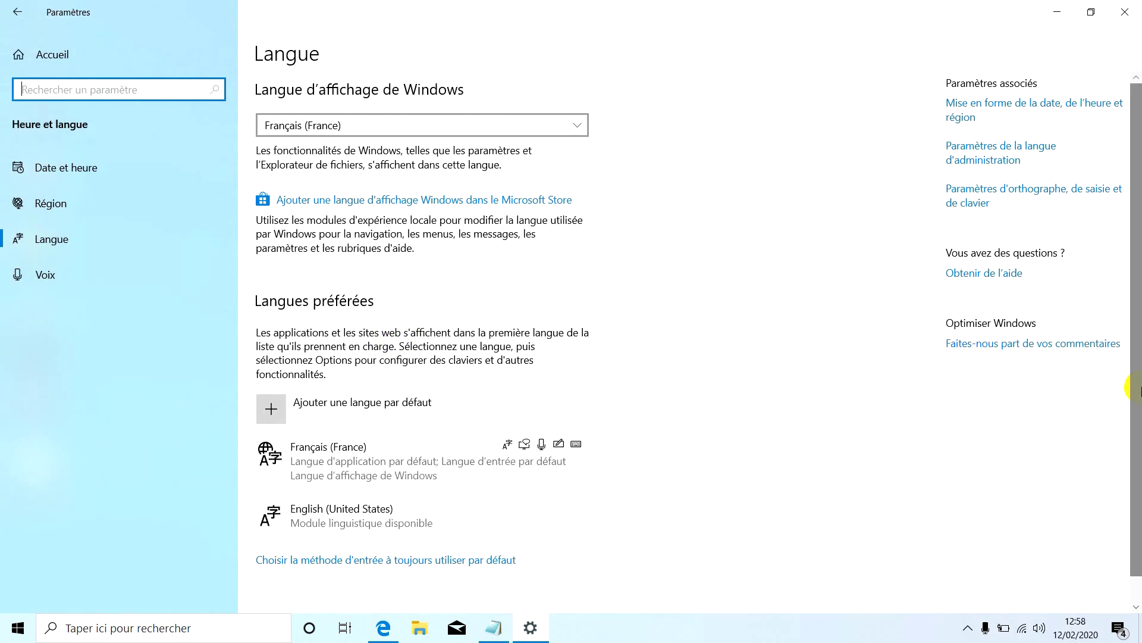
Step: Move English (United States) above Français (France) in the preferred languages and close Settings
scroll(1138, 381, "down", 1)
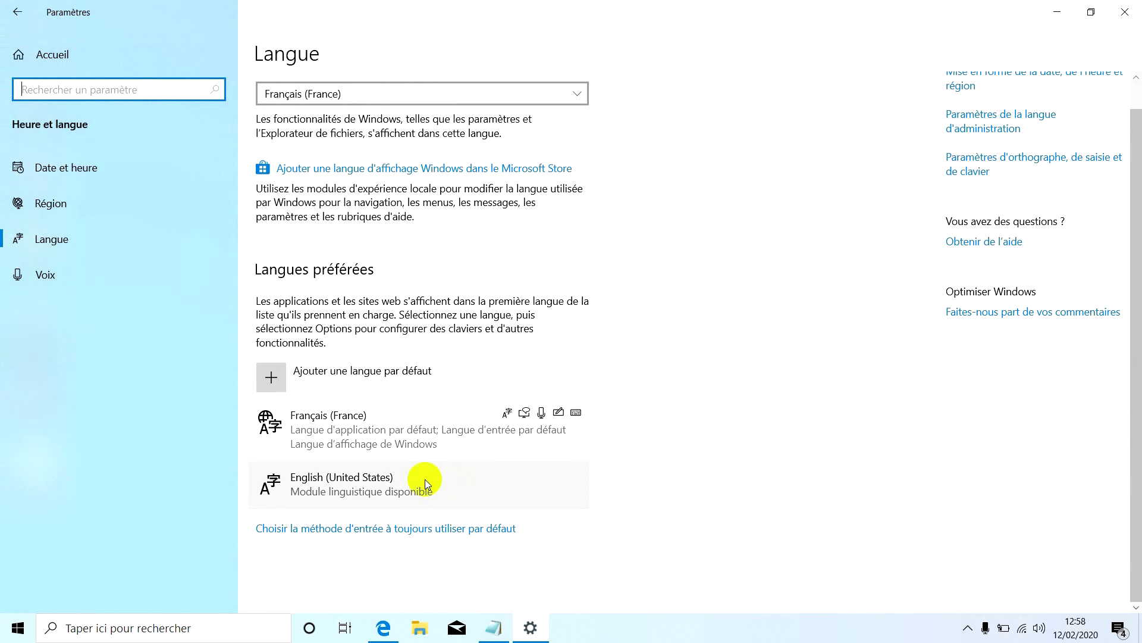
left_click(275, 489)
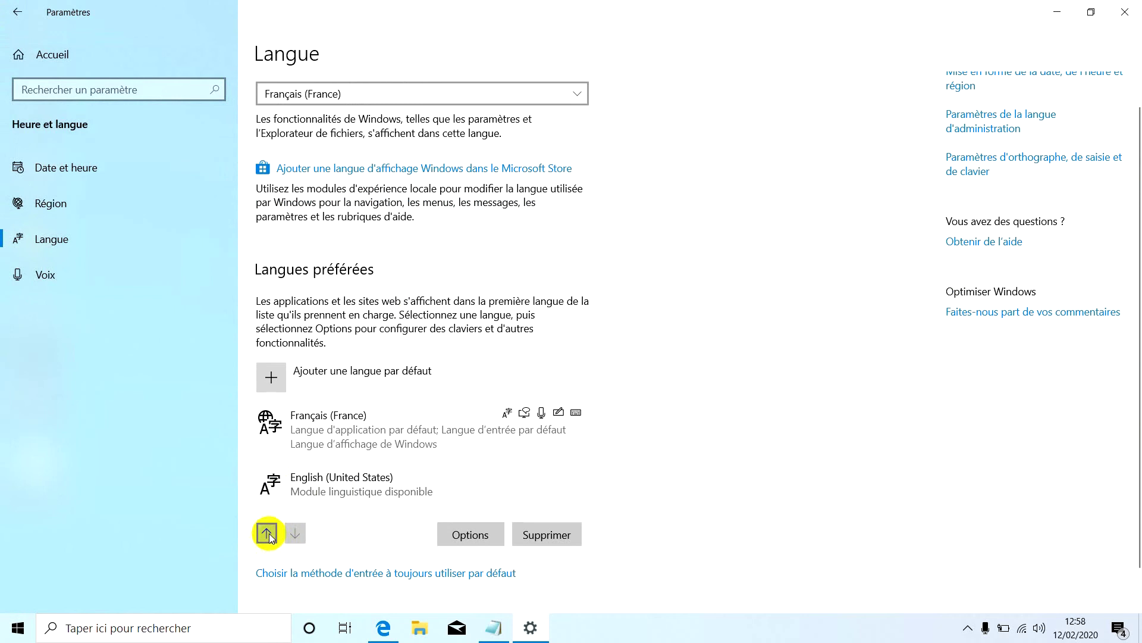
left_click(267, 533)
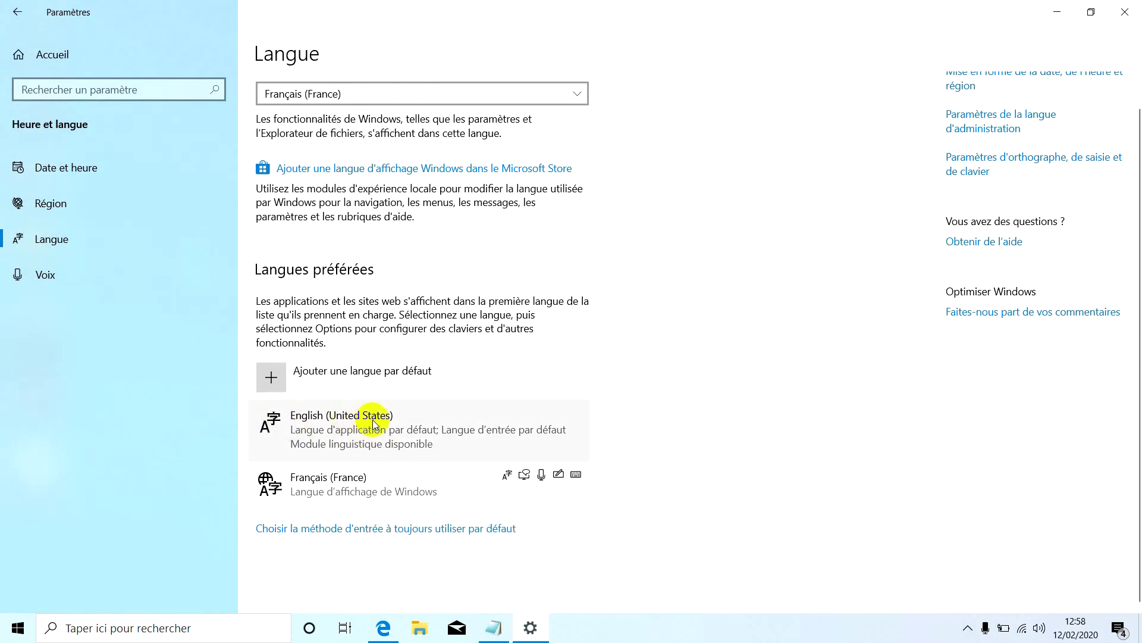
left_click(1130, 12)
Step: Restart the computer so the new keyboard layout and language order take effect
left_click(18, 628)
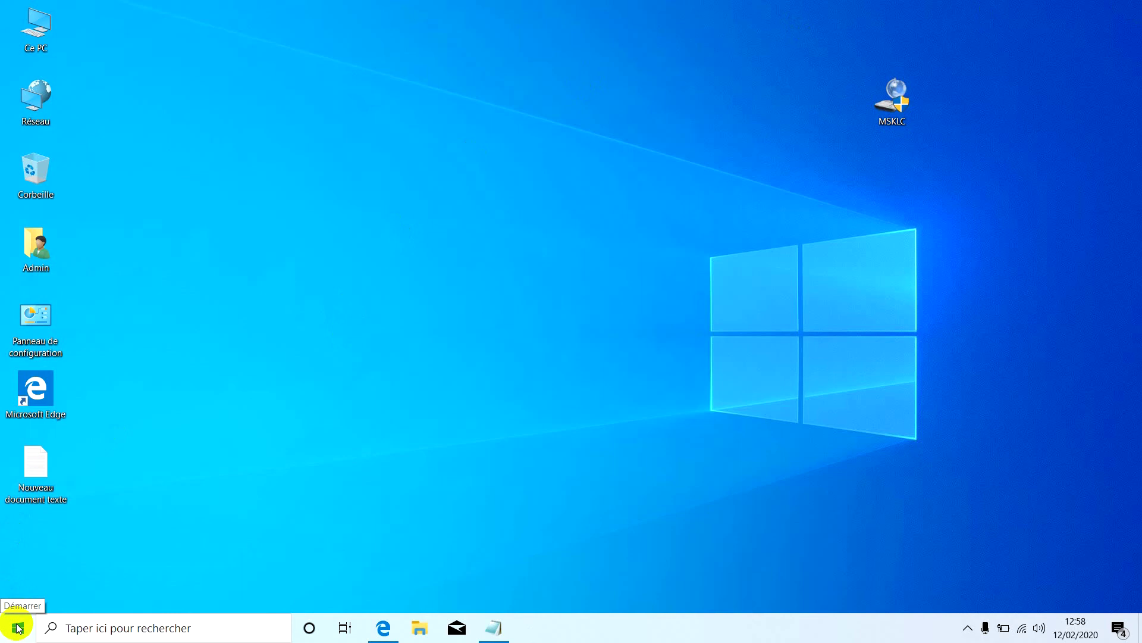
left_click(18, 628)
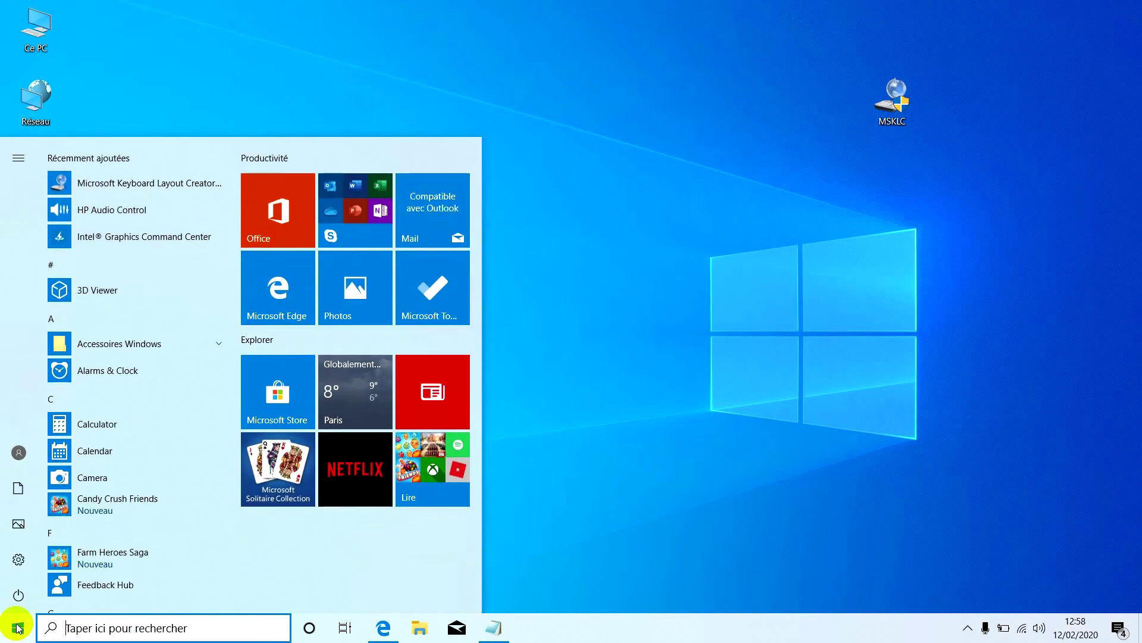
left_click(16, 600)
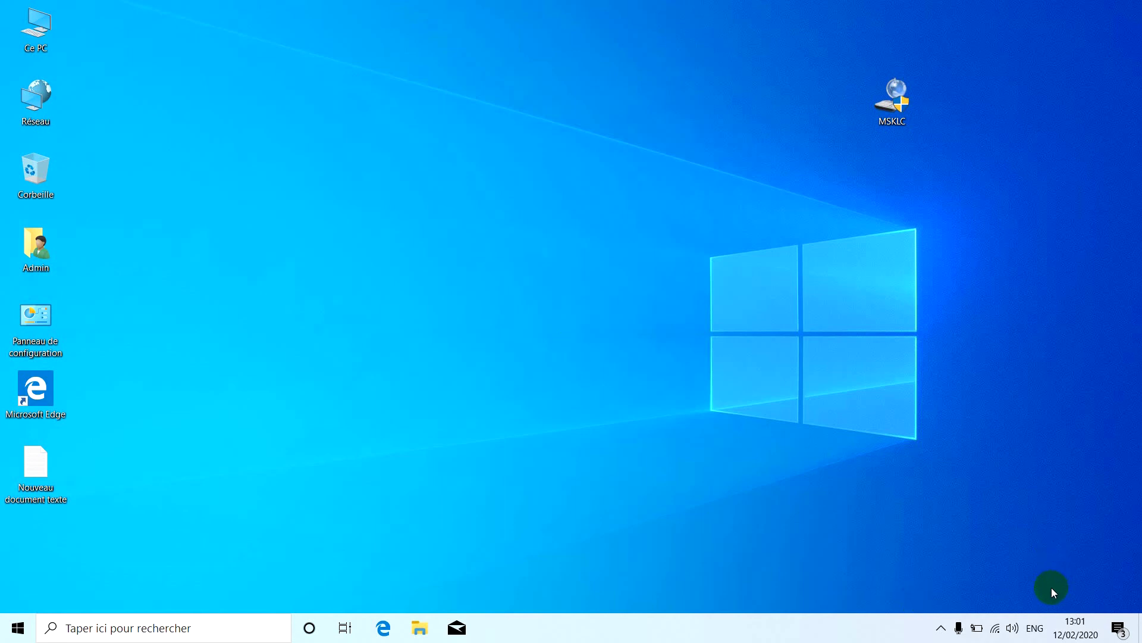
Step: Examine the list of available input languages and their keyboards on the desktop
left_click(1041, 626)
left_click(1041, 626)
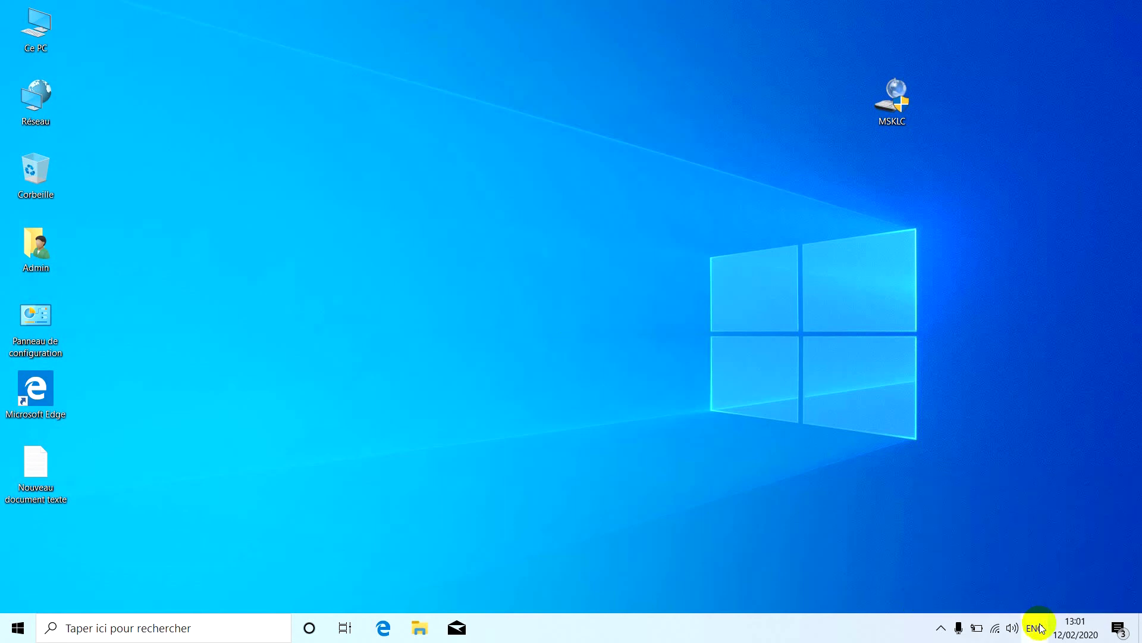
left_click(1033, 625)
left_click(870, 505)
left_click(1035, 626)
left_click(1036, 626)
left_click(1039, 626)
left_click(1027, 566)
left_click(1038, 627)
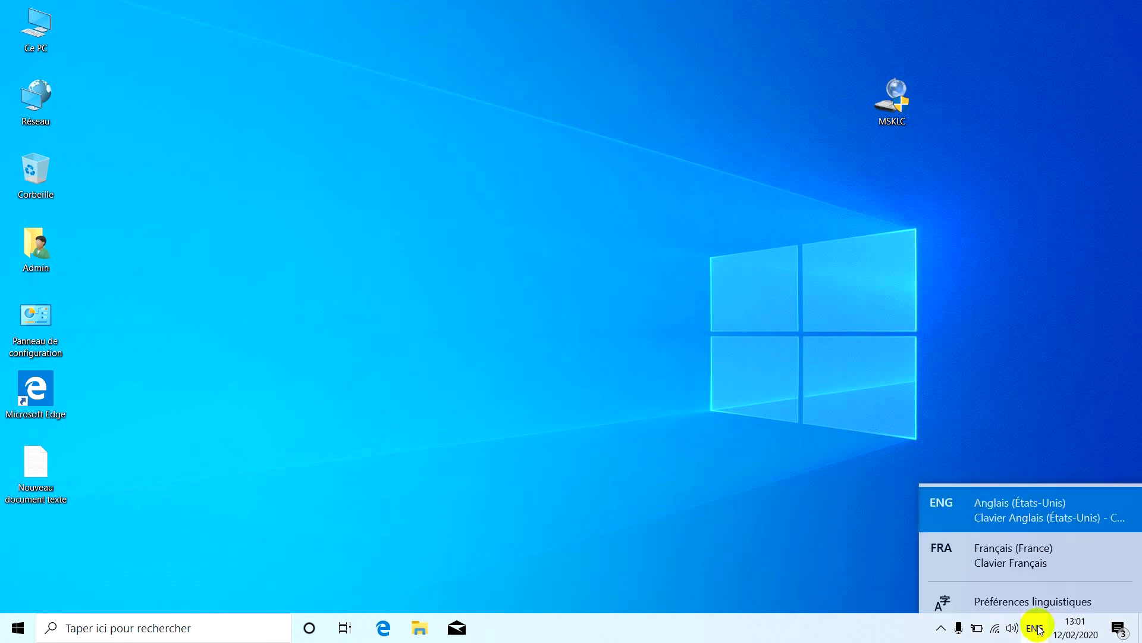
left_click(1021, 613)
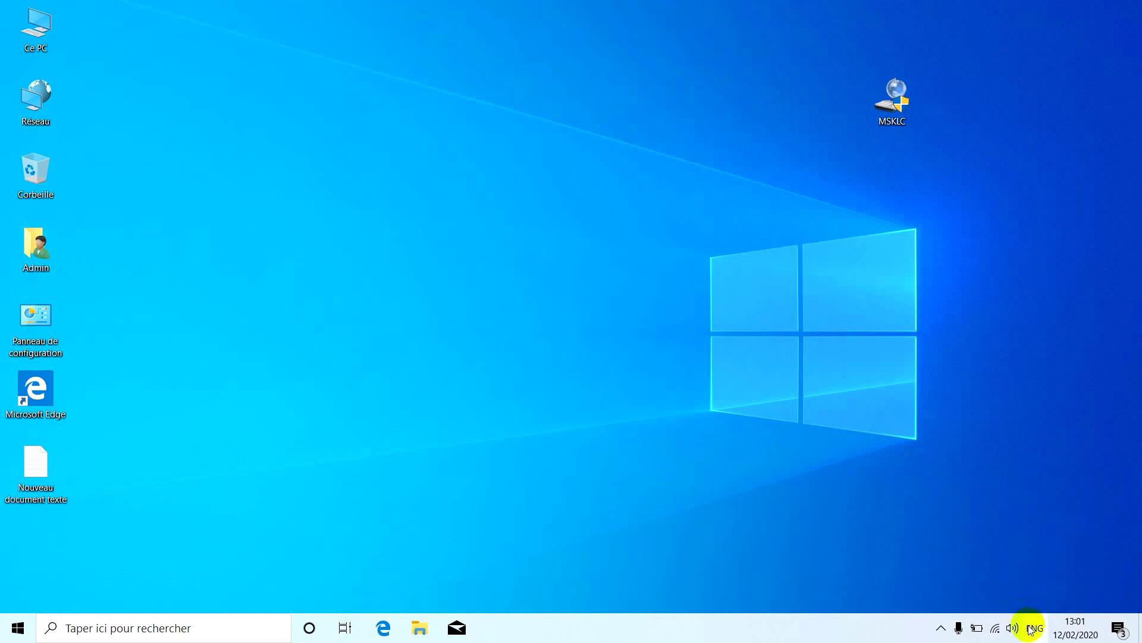
left_click(1033, 628)
left_click(1018, 615)
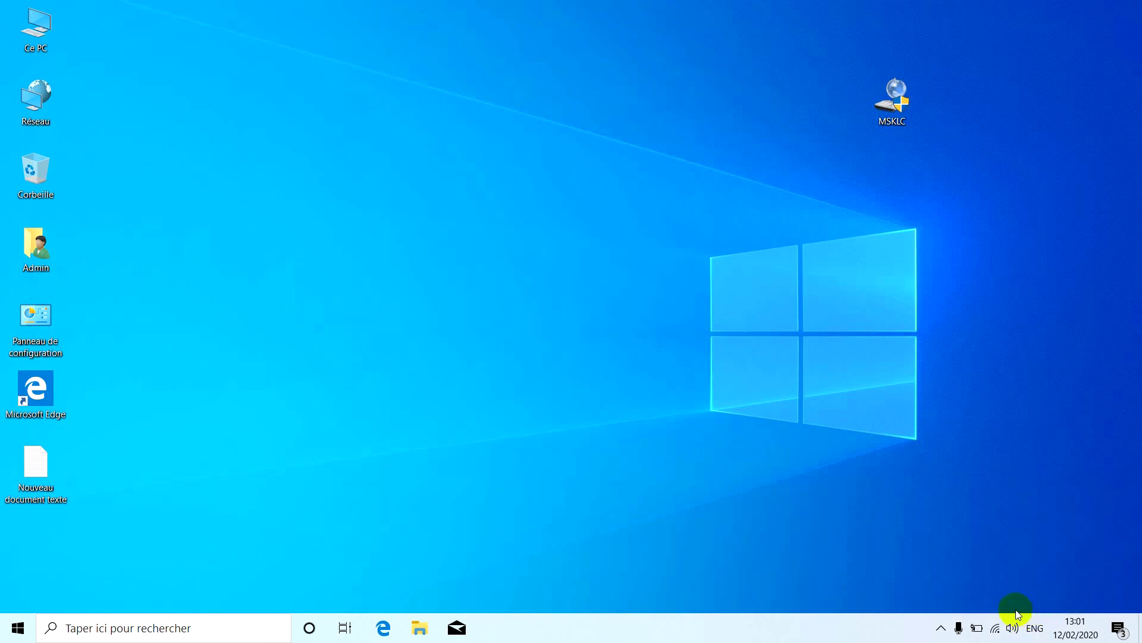
left_click(1032, 625)
left_click(1025, 619)
left_click(871, 535)
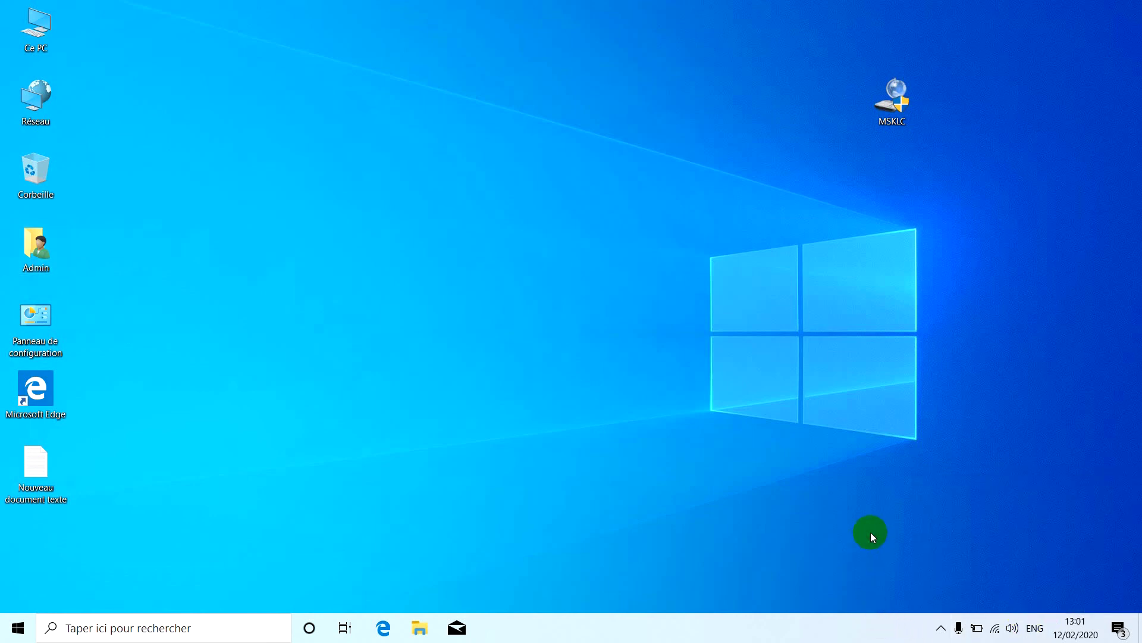
Step: Select Anglais (États-Unis) as the input language and open the Nouveau document texte file from the desktop
left_click(1034, 625)
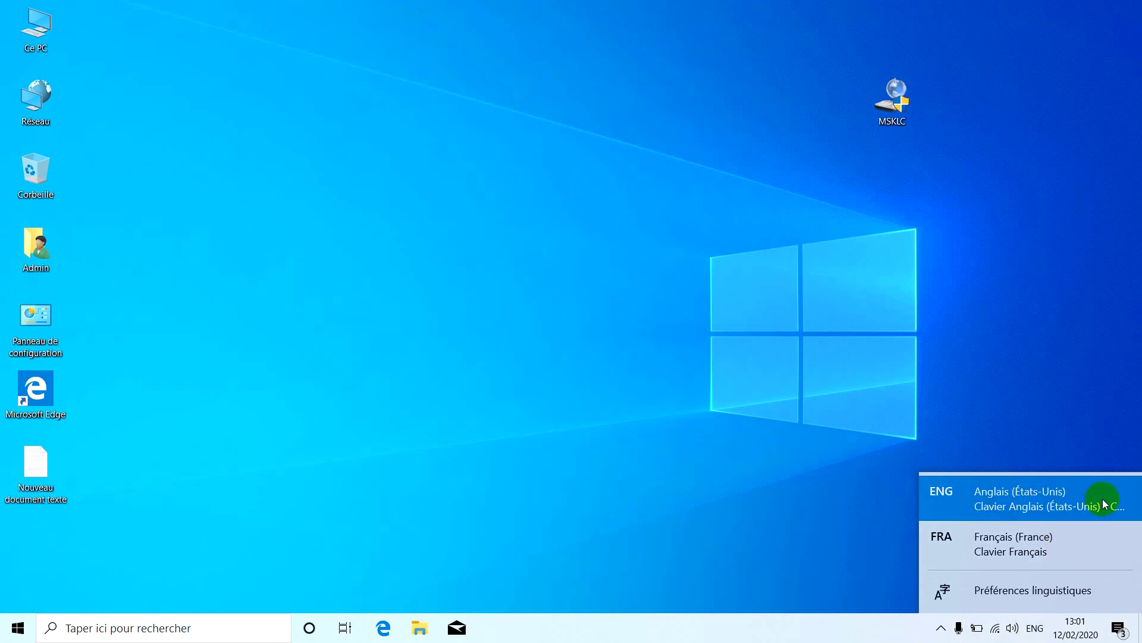
left_click(1016, 491)
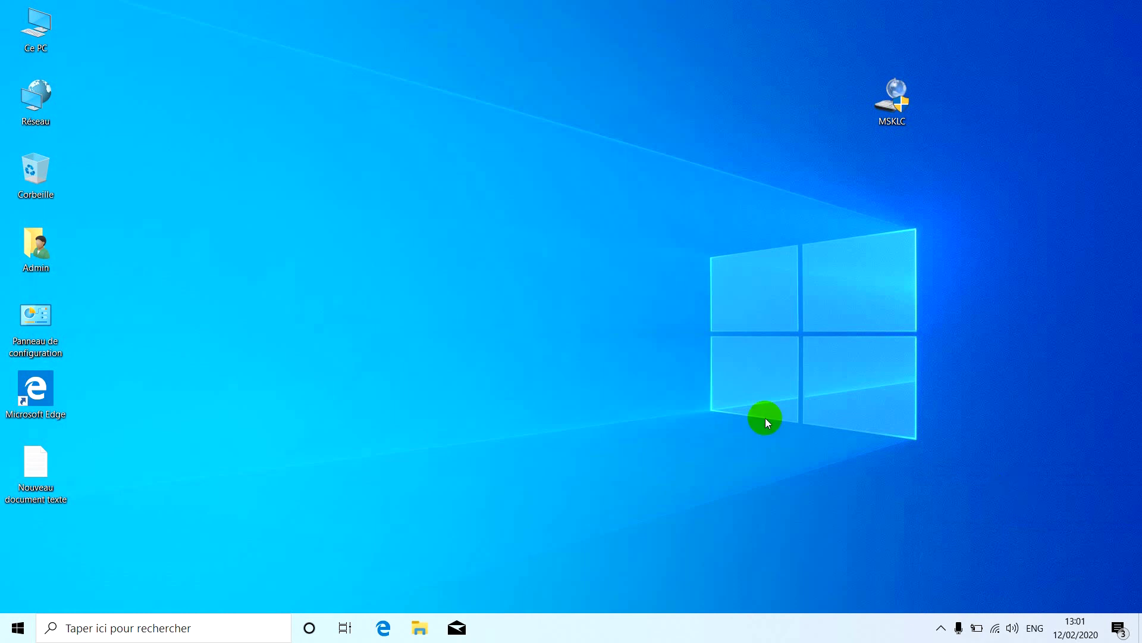
left_click(21, 464)
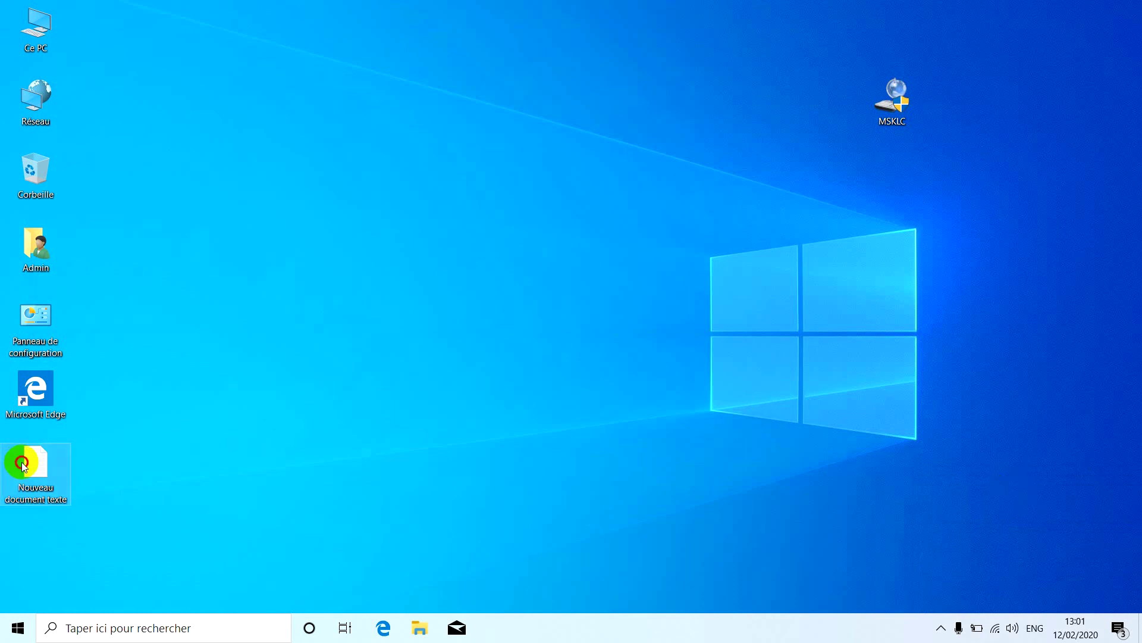
double_click(21, 465)
left_click(516, 352)
left_click_drag(430, 87, 583, 176)
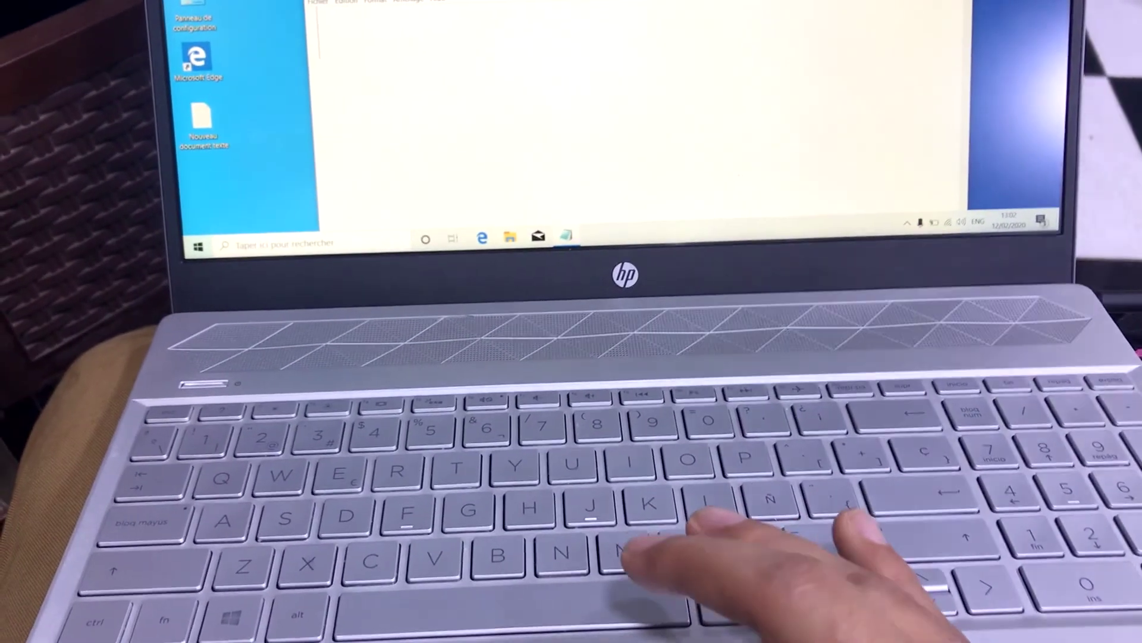
left_click_drag(500, 3, 500, 82)
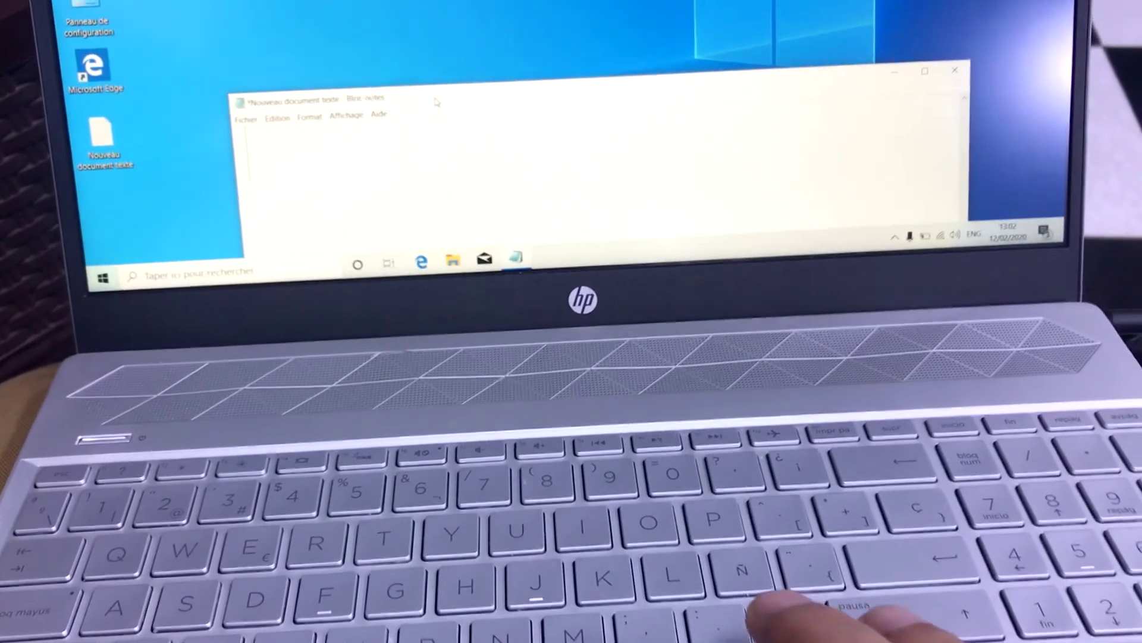
type("k")
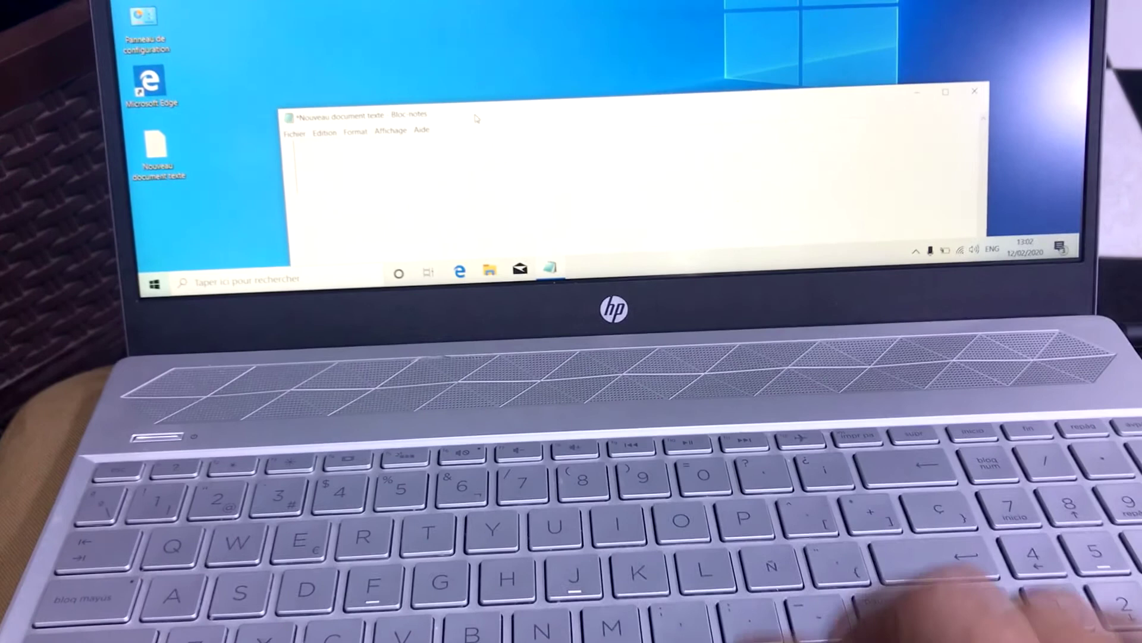
type("kkk")
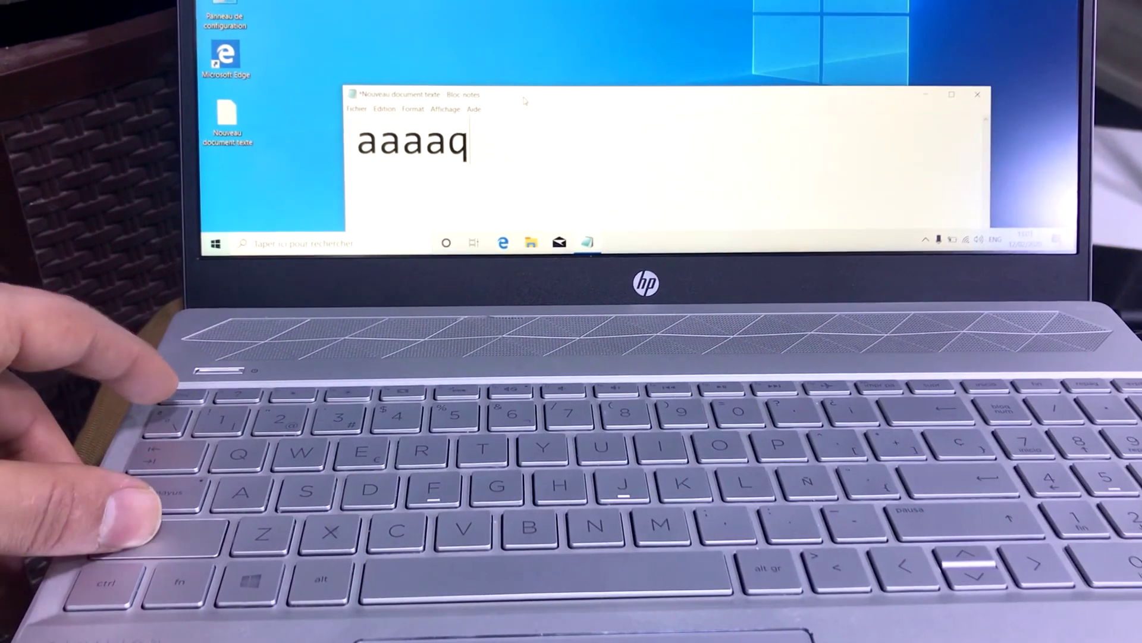
type("q")
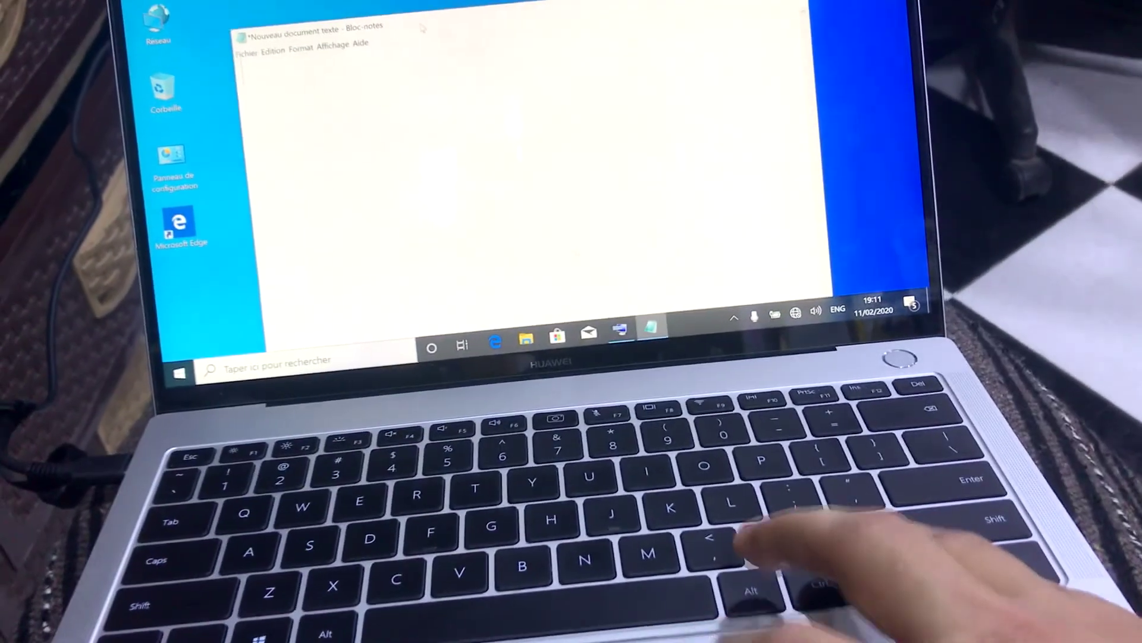
left_click_drag(393, 29, 506, 126)
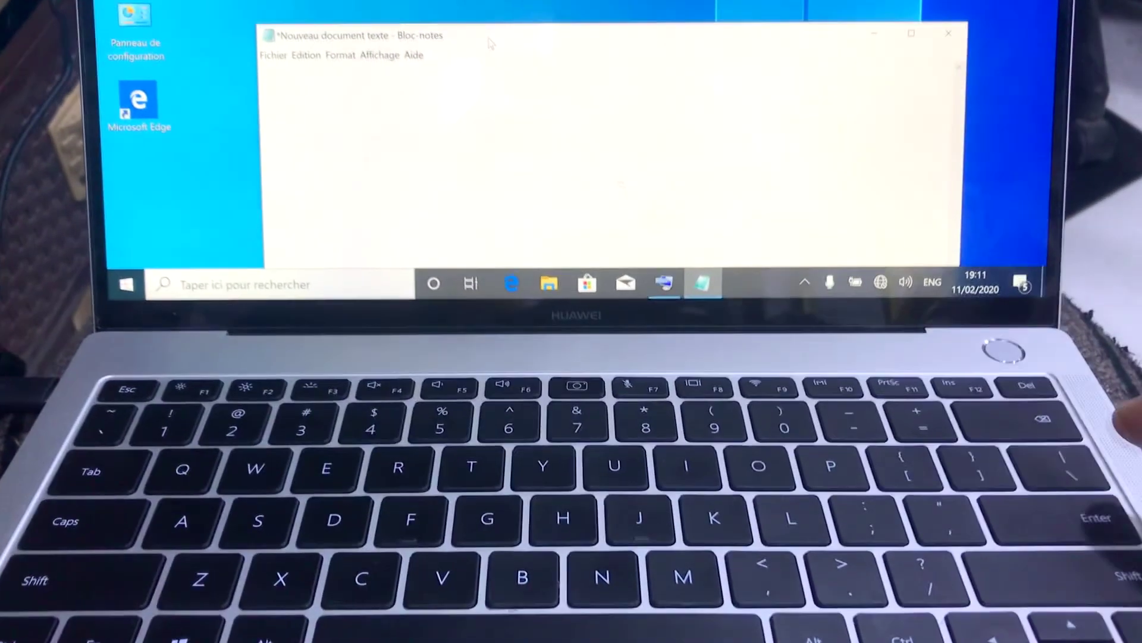
key("Return")
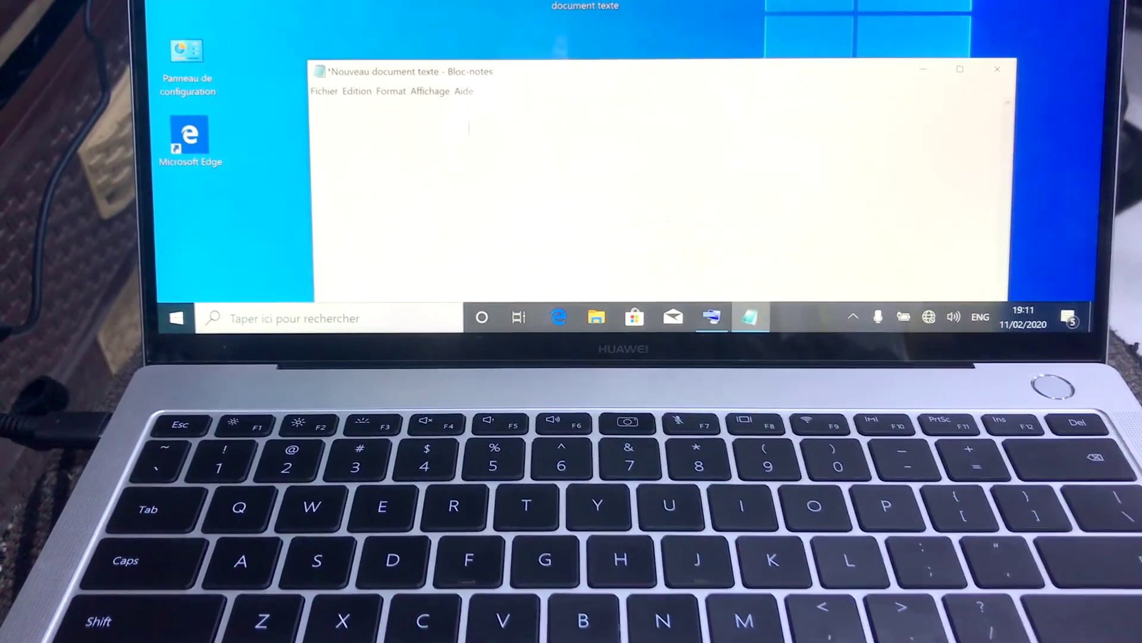
type("dfdfdfggd")
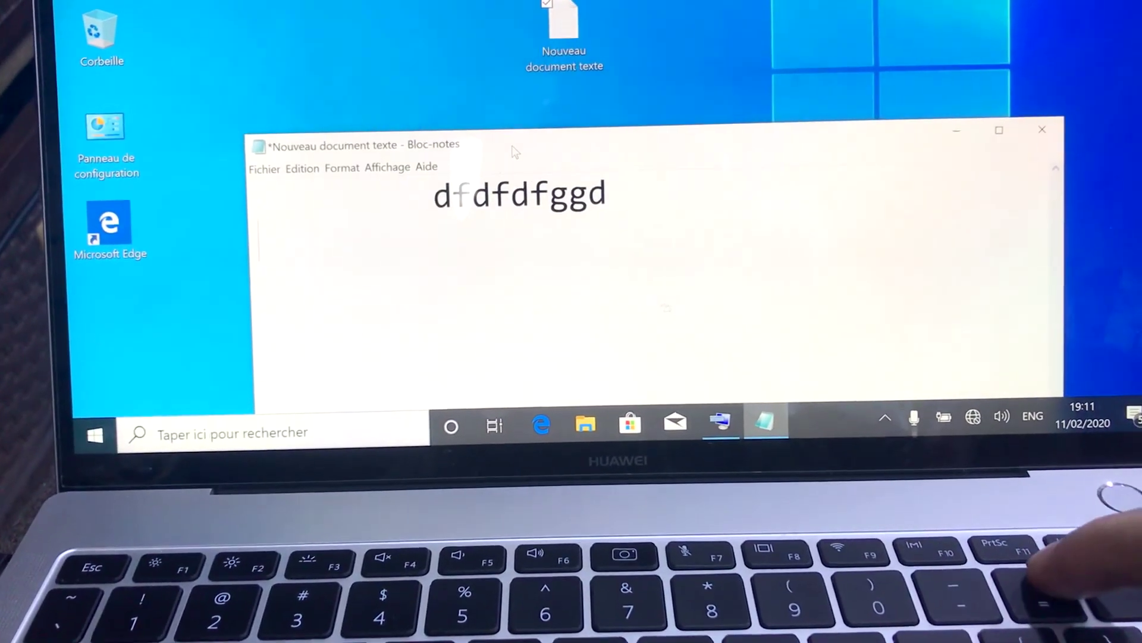
type("kkkk")
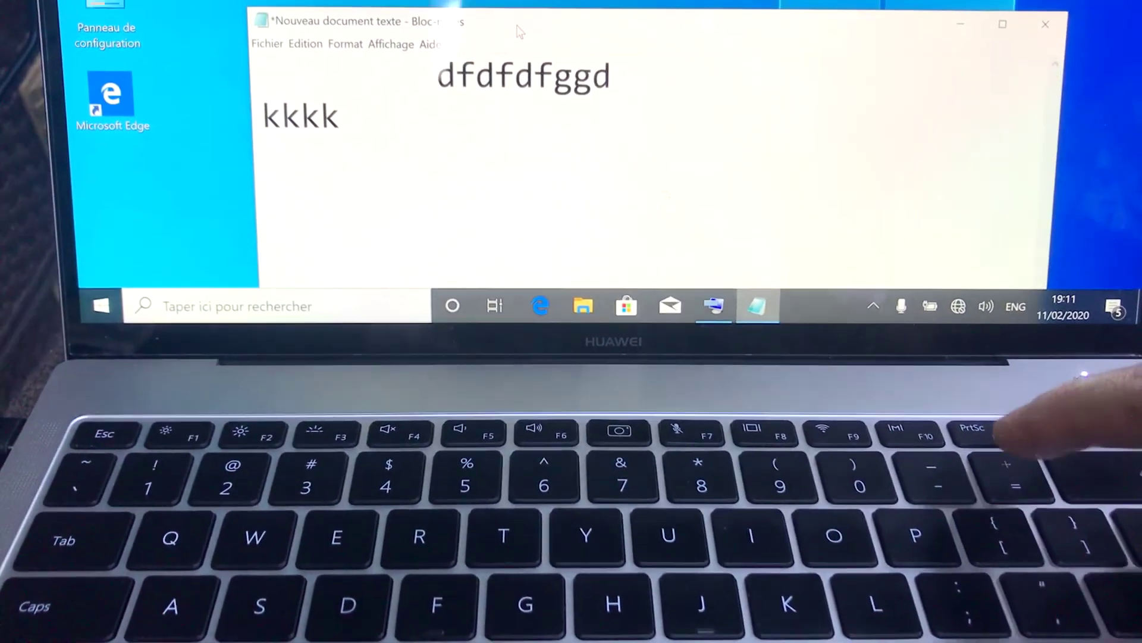
key("Return")
type("ooo")
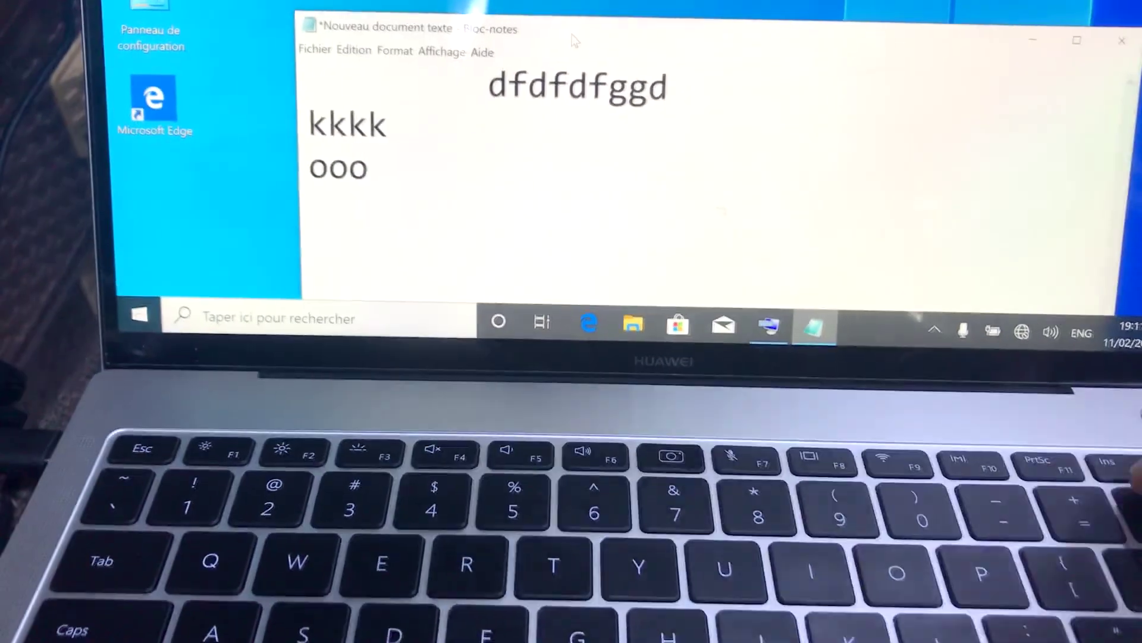
key("Return")
type("kkk")
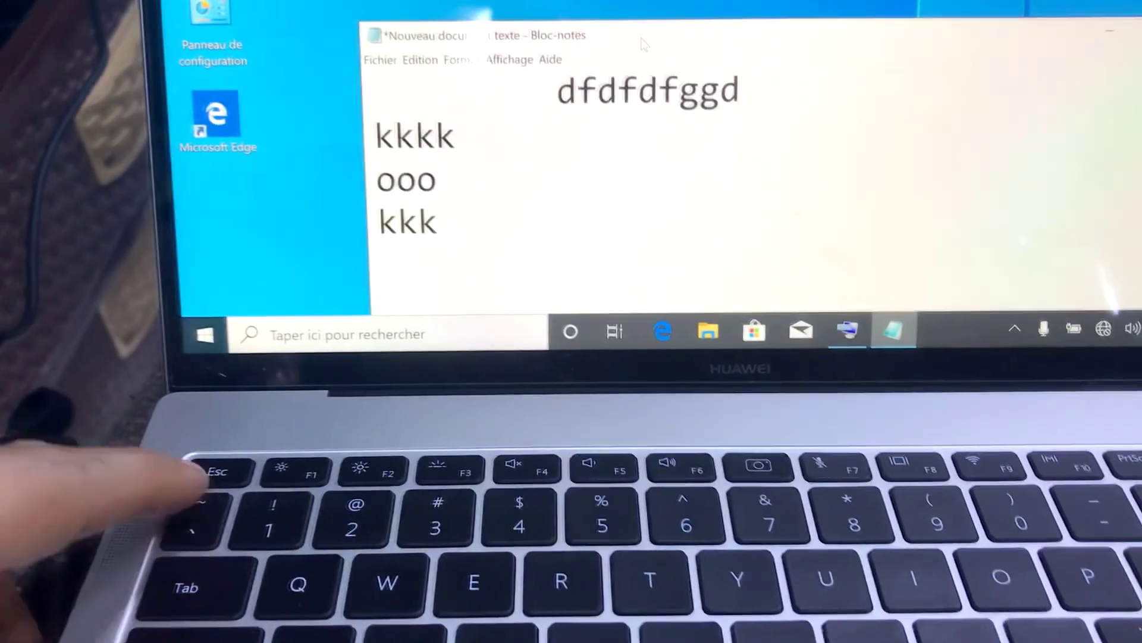
type("qqqqqq")
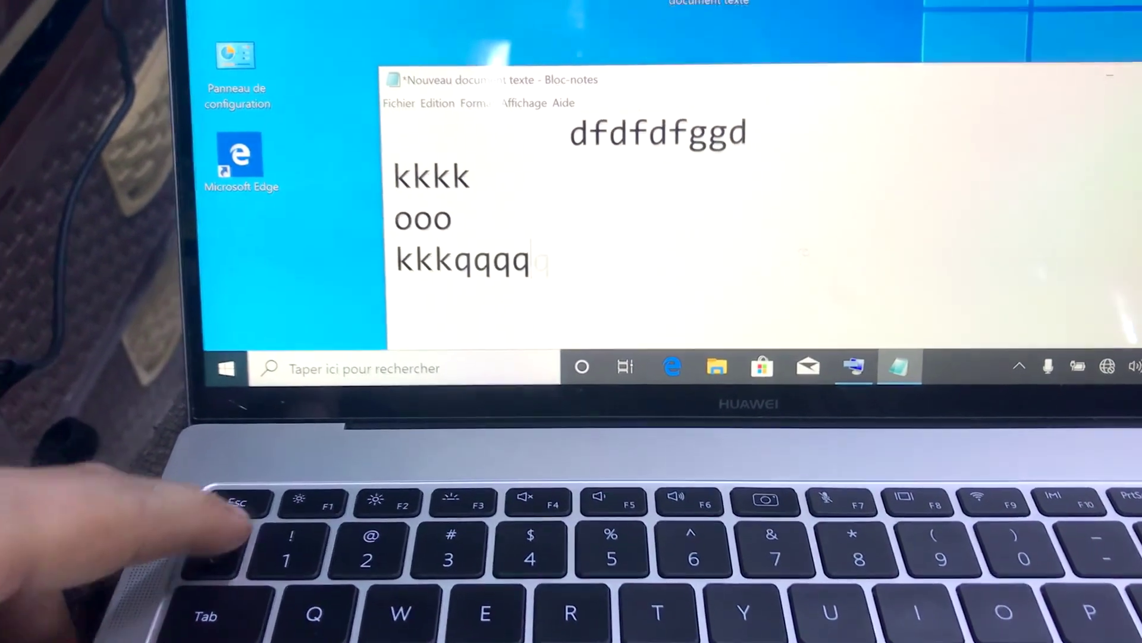
type("qqqqqqq")
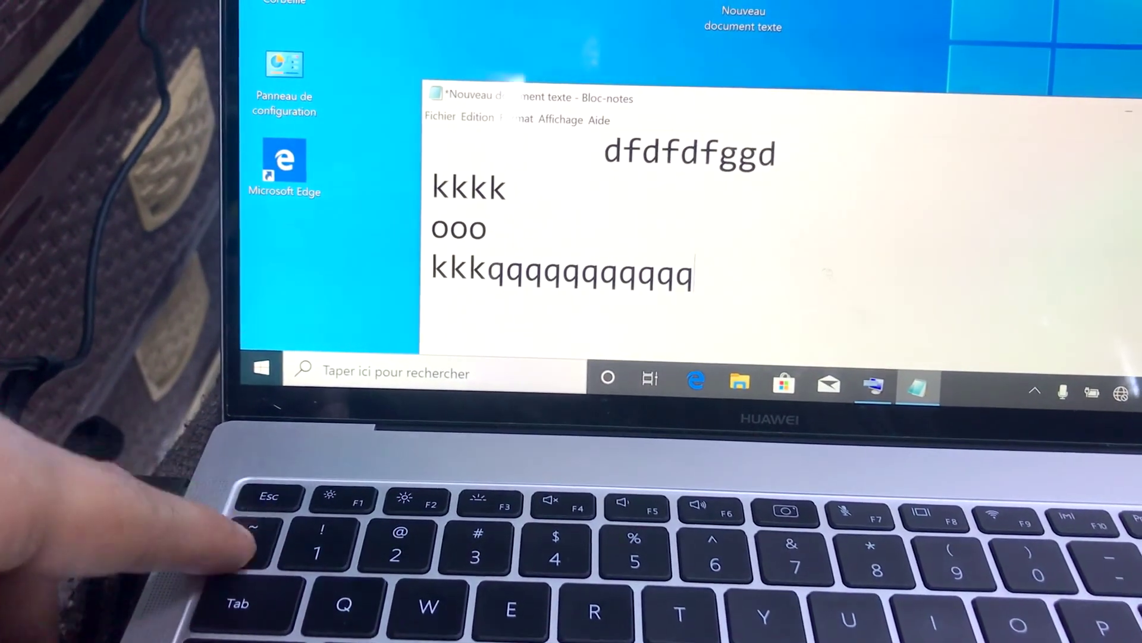
type("eeeeeee")
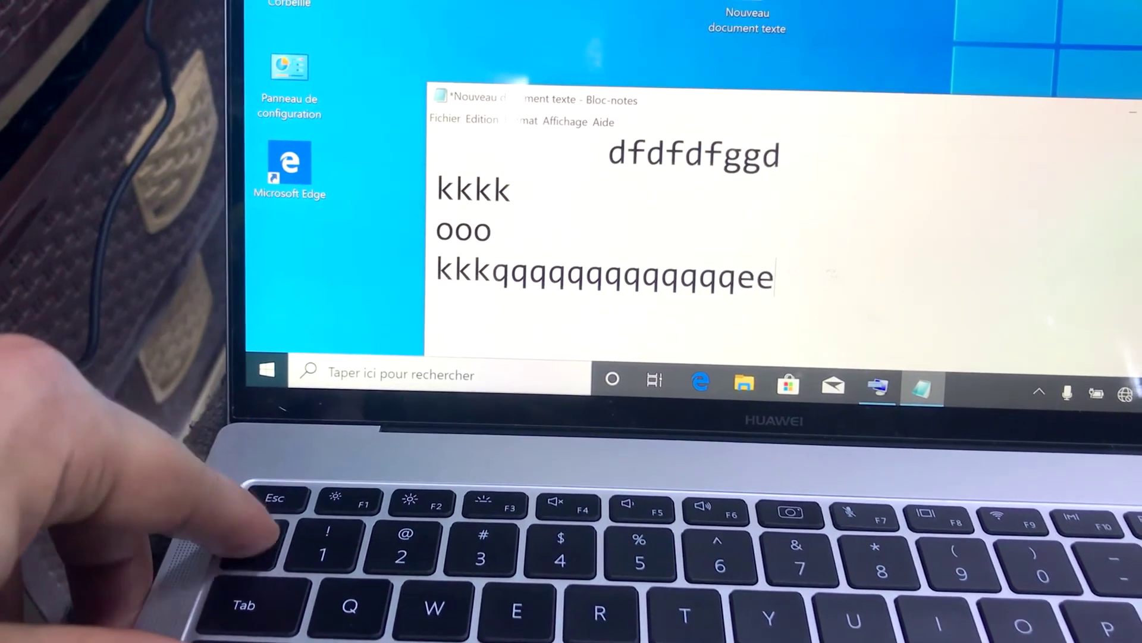
type("qqqee")
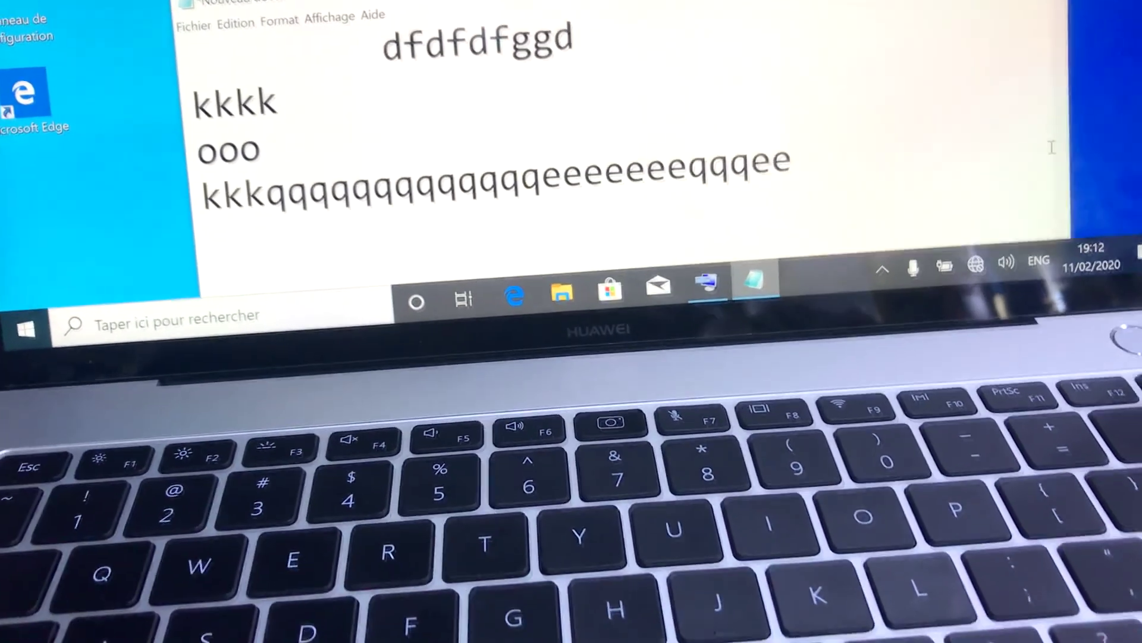
key("Return")
key("Return")
key("Return")
type("1111")
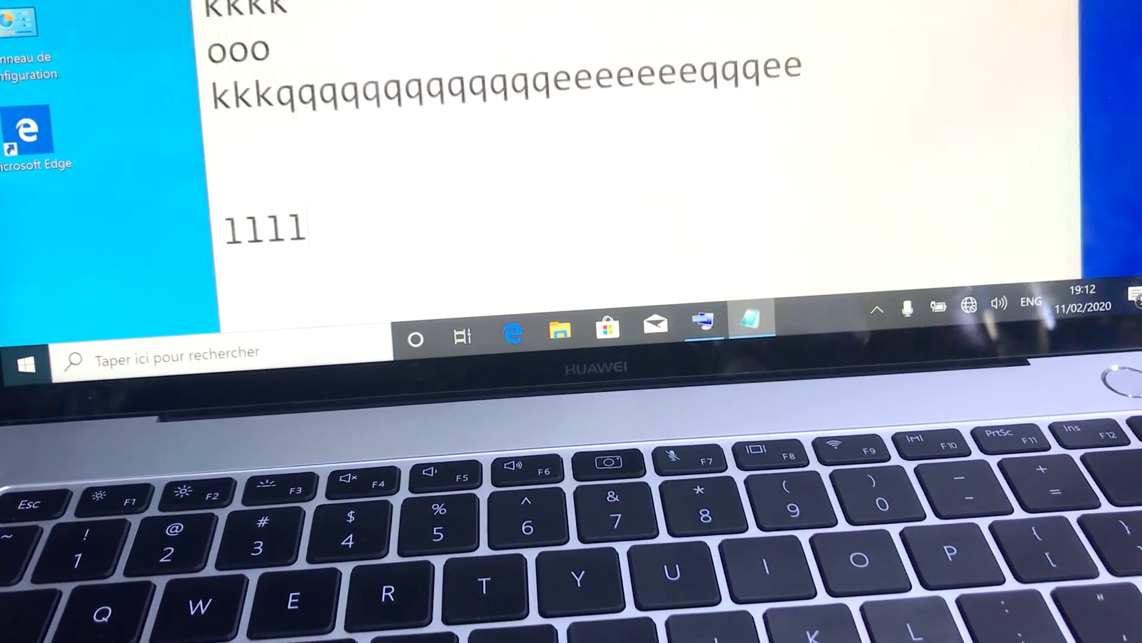